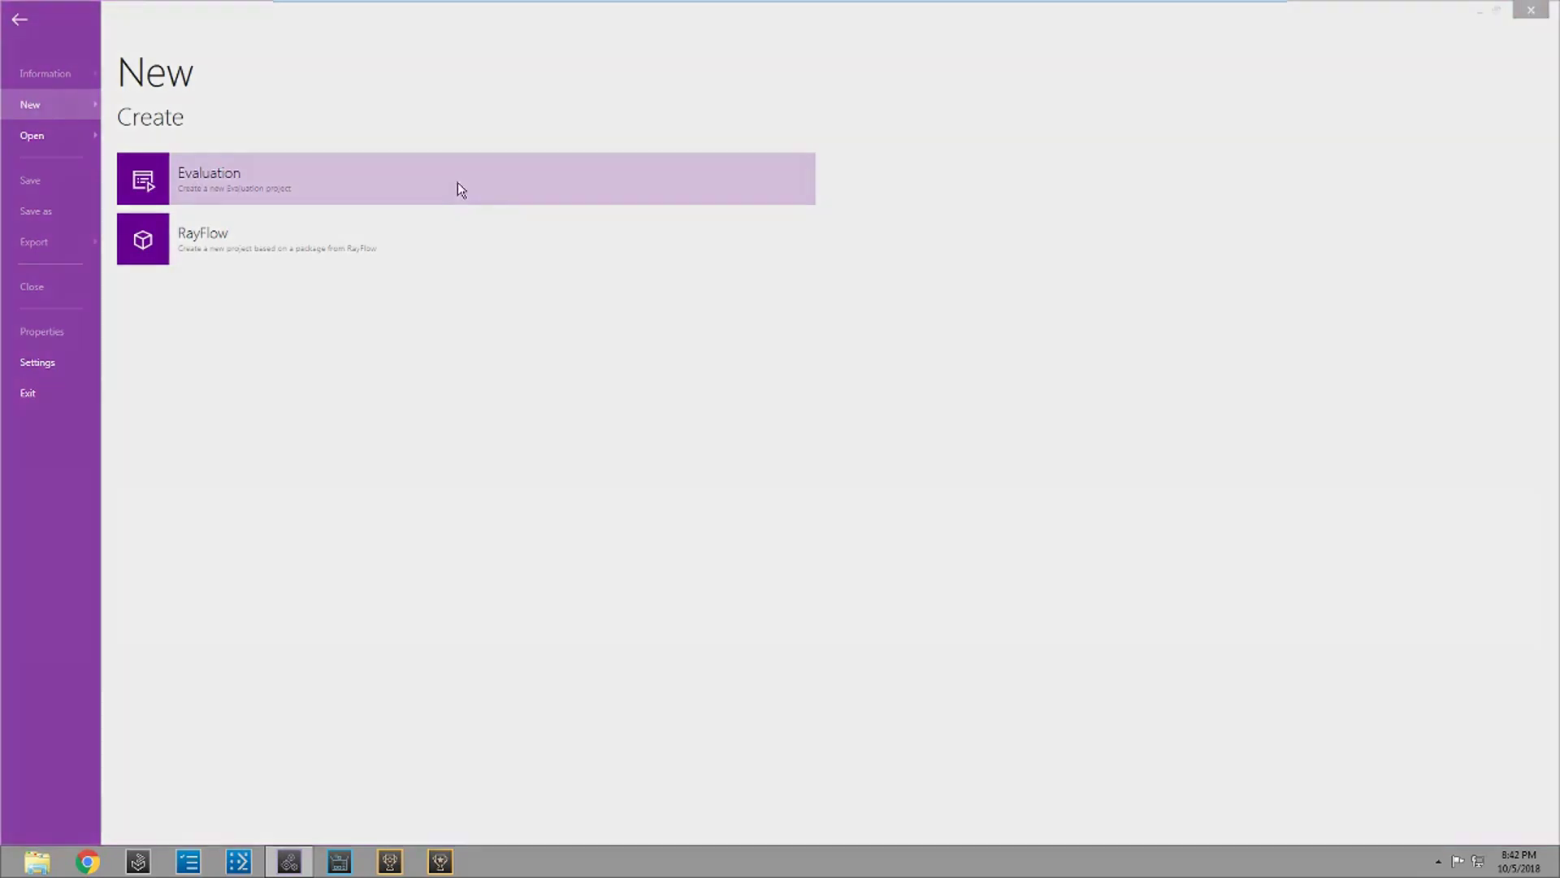
- Create an Evaluation project with the Legacy or third-party setup source type and add FileZilla_3.37.3_win64-setup_bundled.exe from the "Install this or you're Fired" desktop folder
{"action": "left_click", "coordinate": [459, 186]}
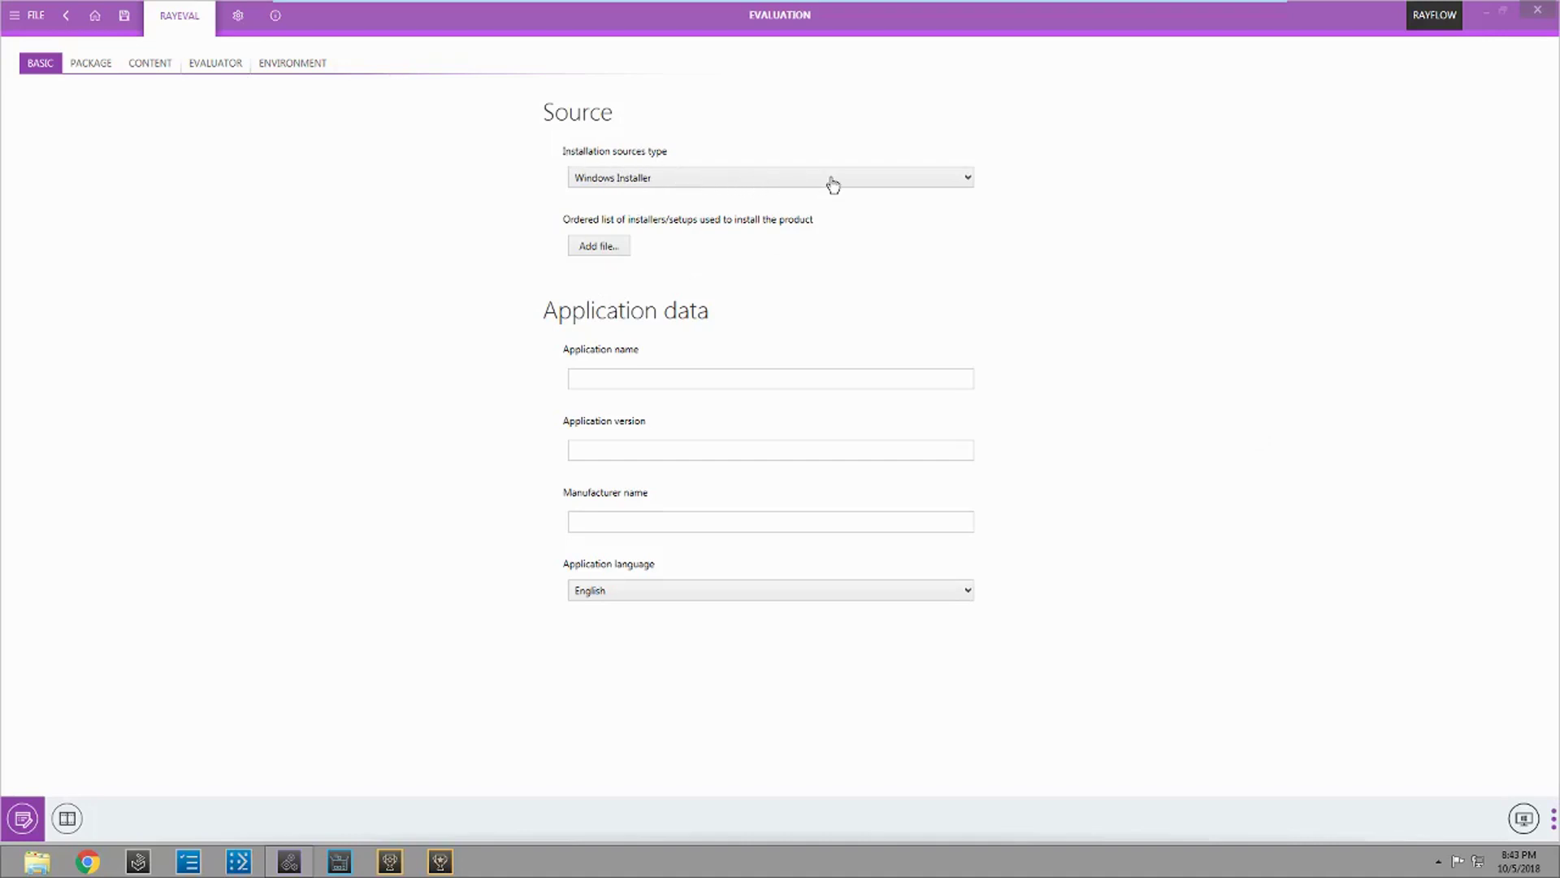
{"action": "left_click", "coordinate": [958, 174]}
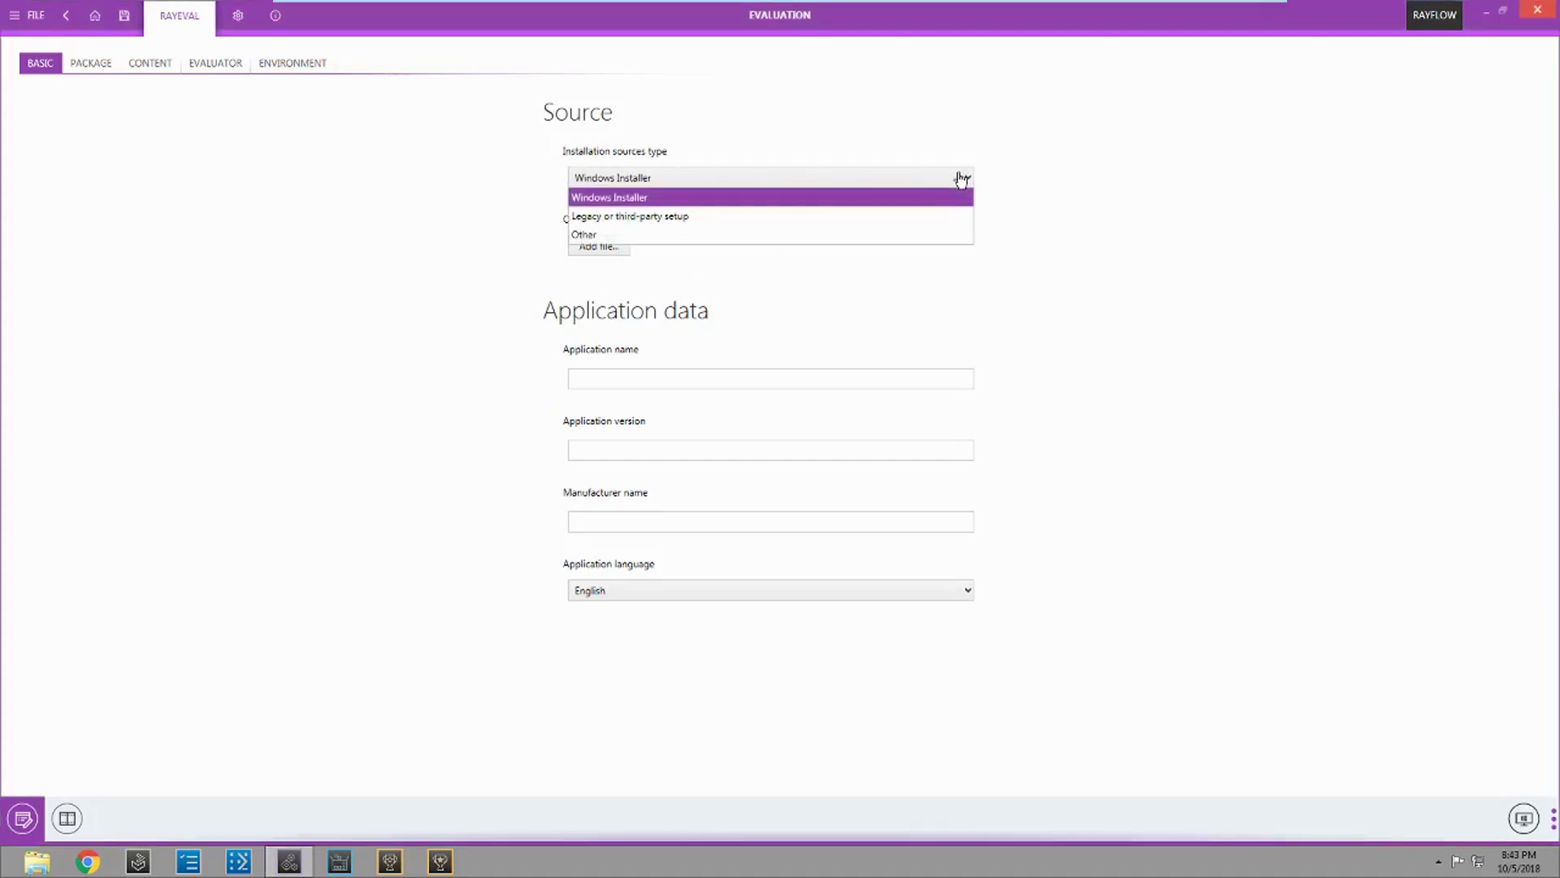
{"action": "left_click", "coordinate": [812, 219]}
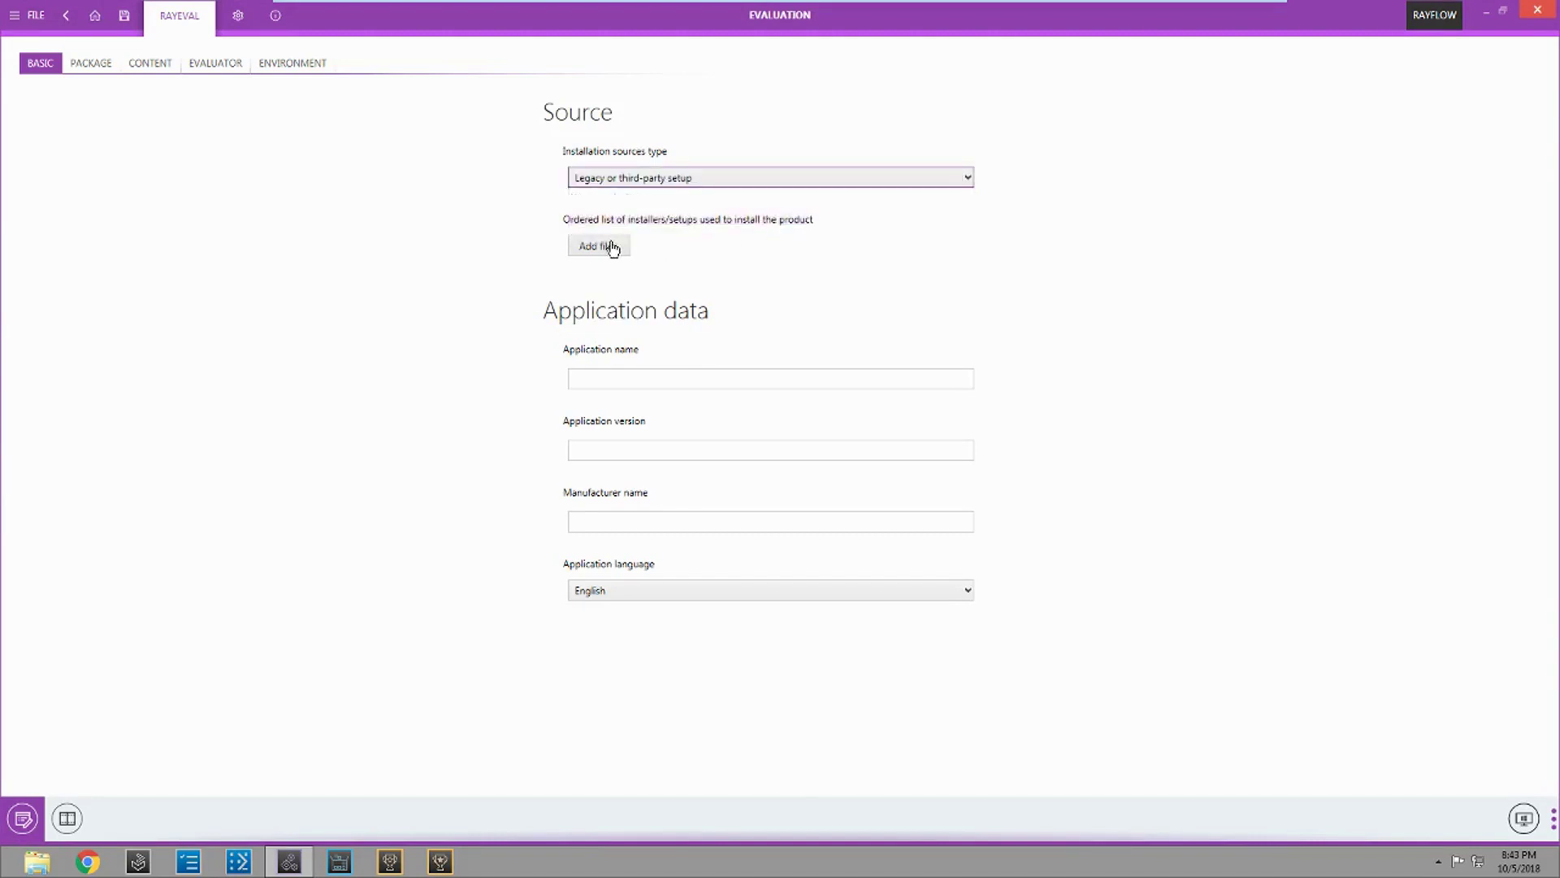
{"action": "left_click", "coordinate": [605, 246]}
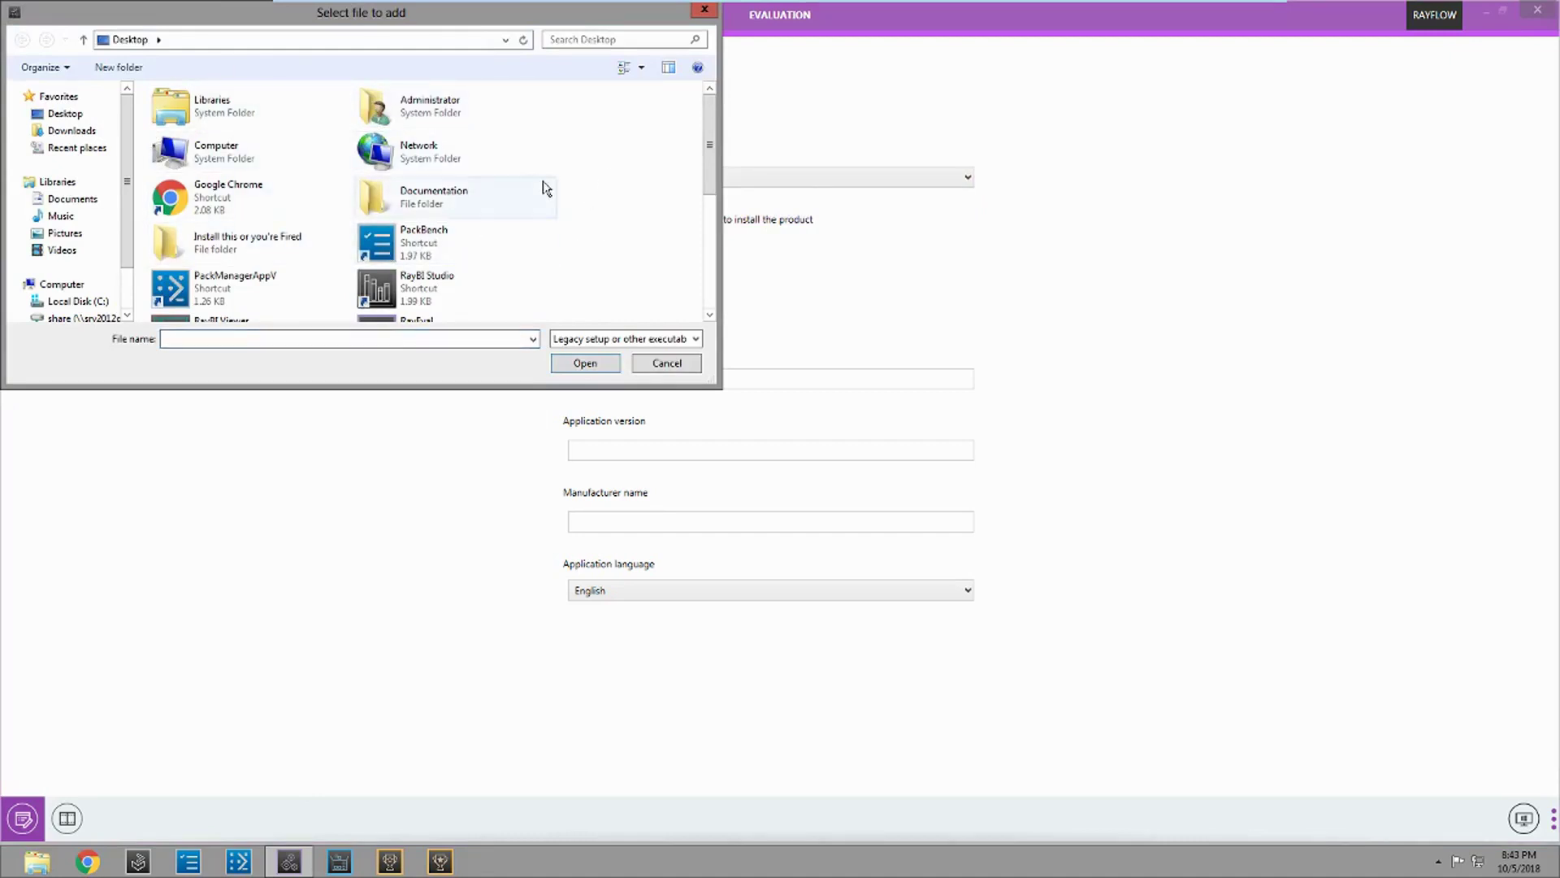
{"action": "double_click", "coordinate": [248, 238]}
{"action": "double_click", "coordinate": [271, 139]}
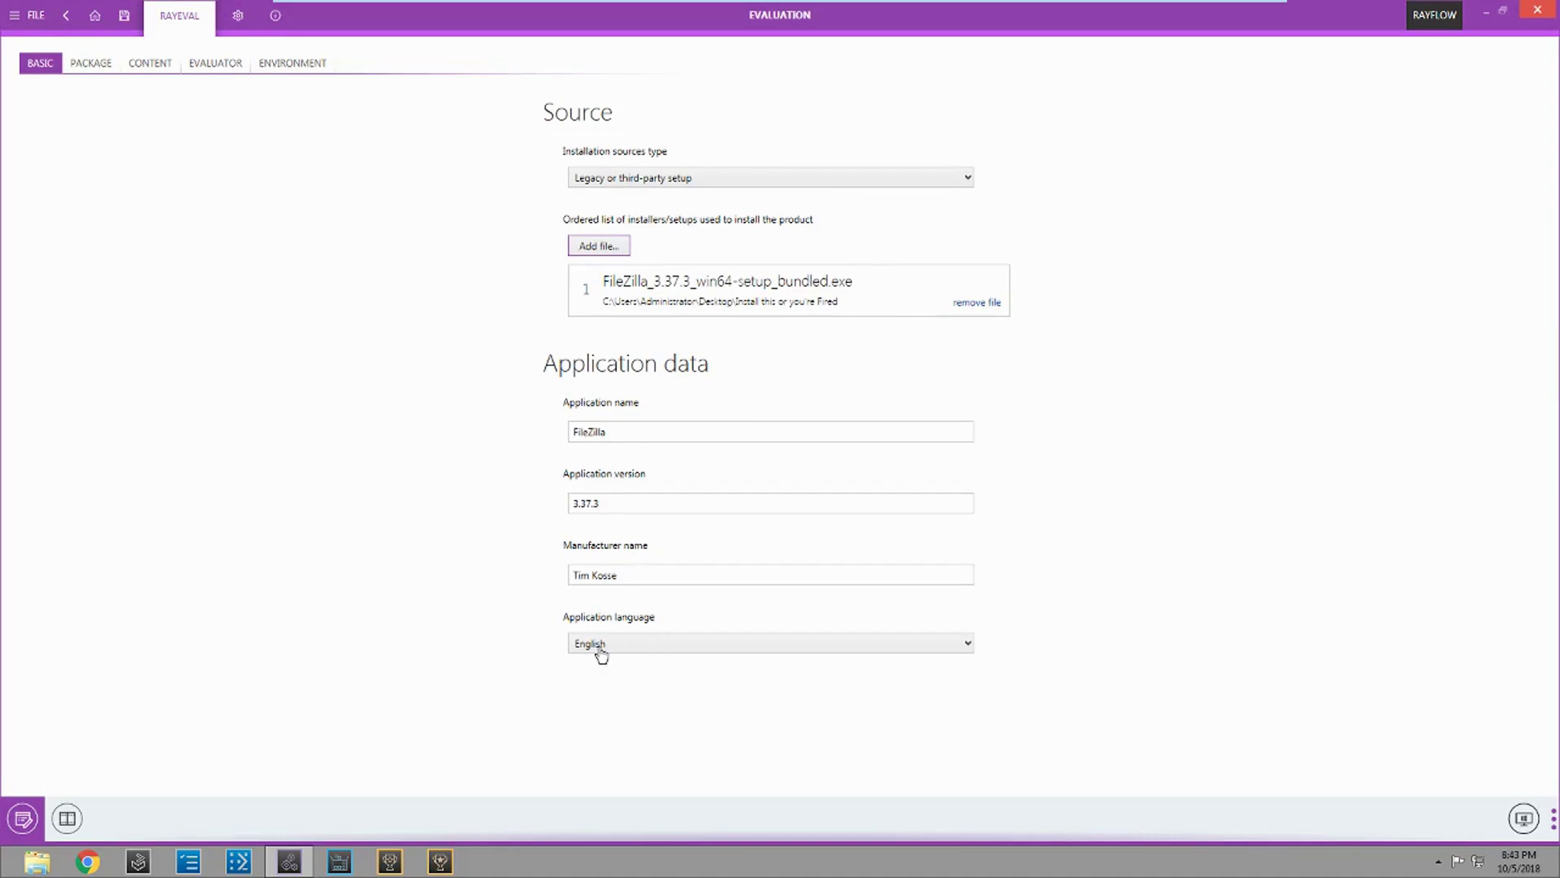
- Set the package version to 1.0.2 in the package information and return to the basic project data
{"action": "left_click", "coordinate": [104, 71]}
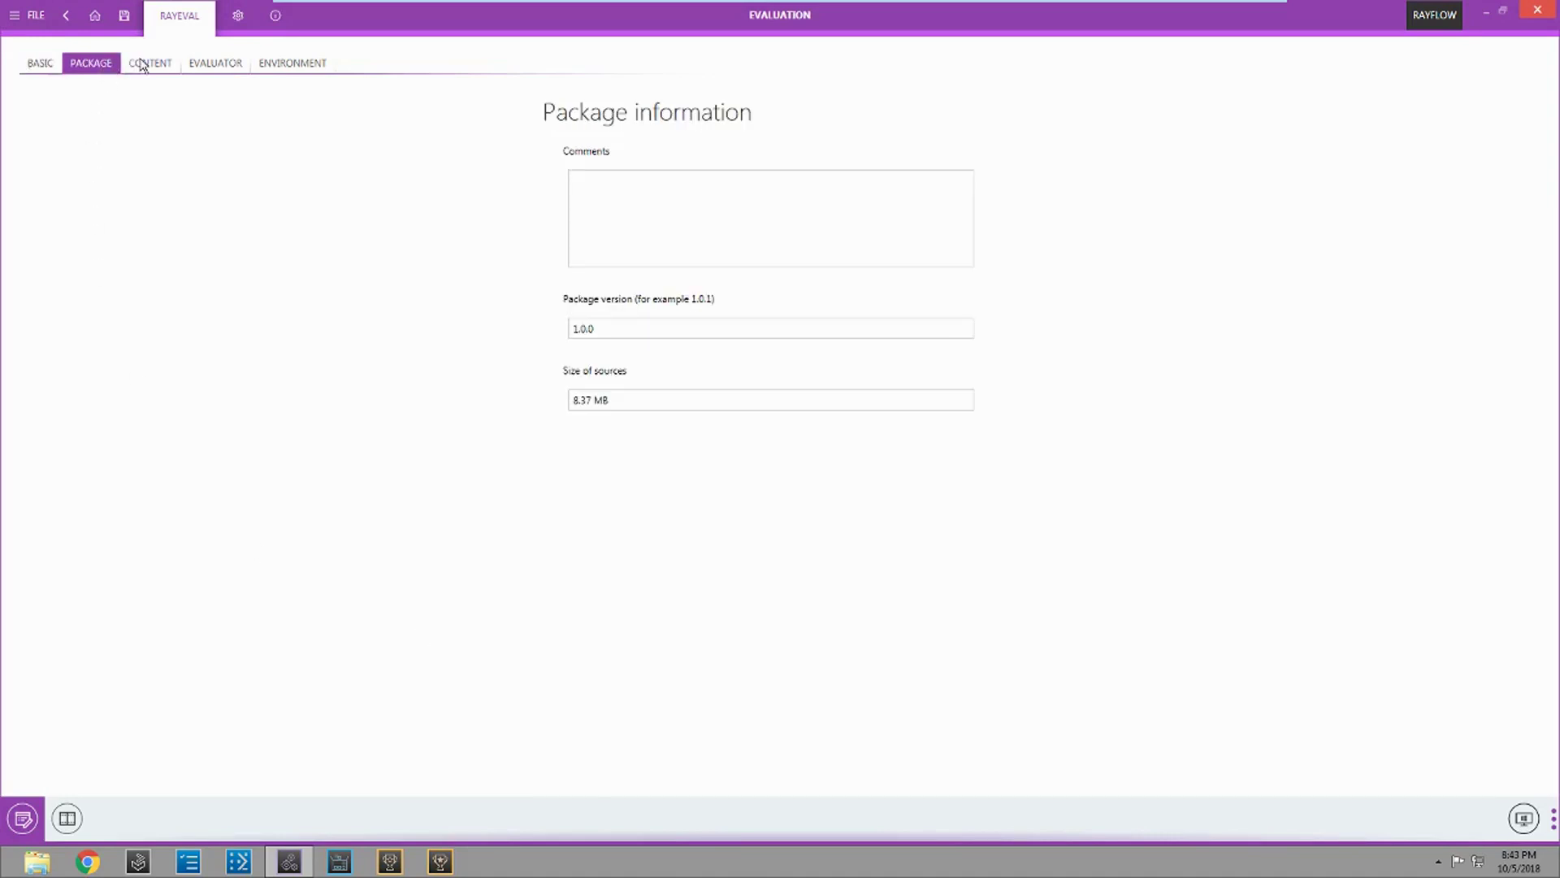
{"action": "left_click", "coordinate": [195, 65]}
{"action": "left_click", "coordinate": [144, 63]}
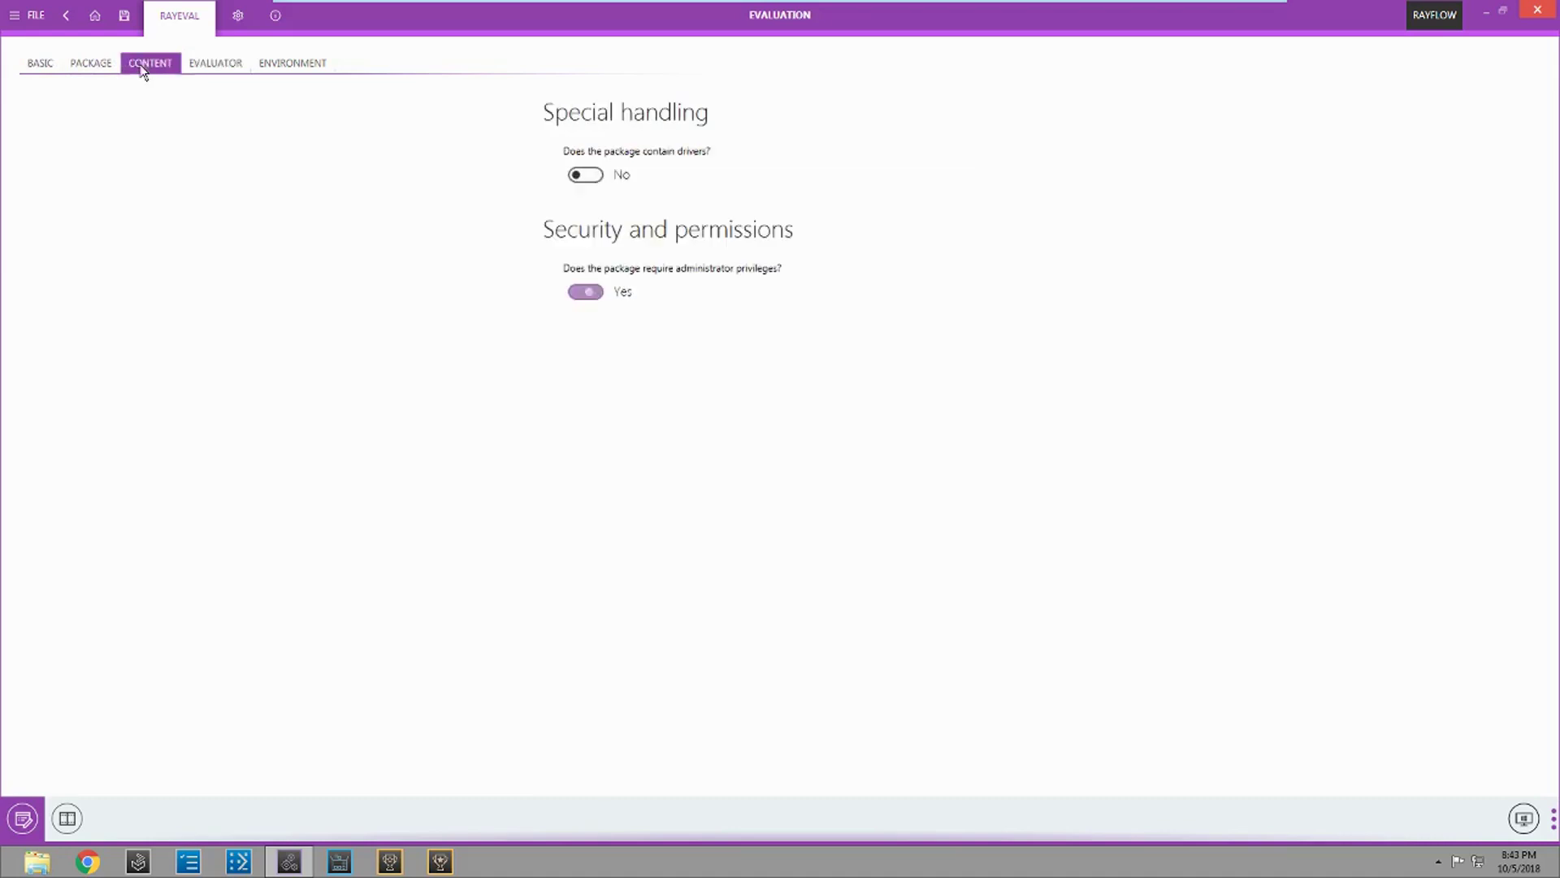
{"action": "left_click", "coordinate": [313, 67]}
{"action": "left_click", "coordinate": [107, 65]}
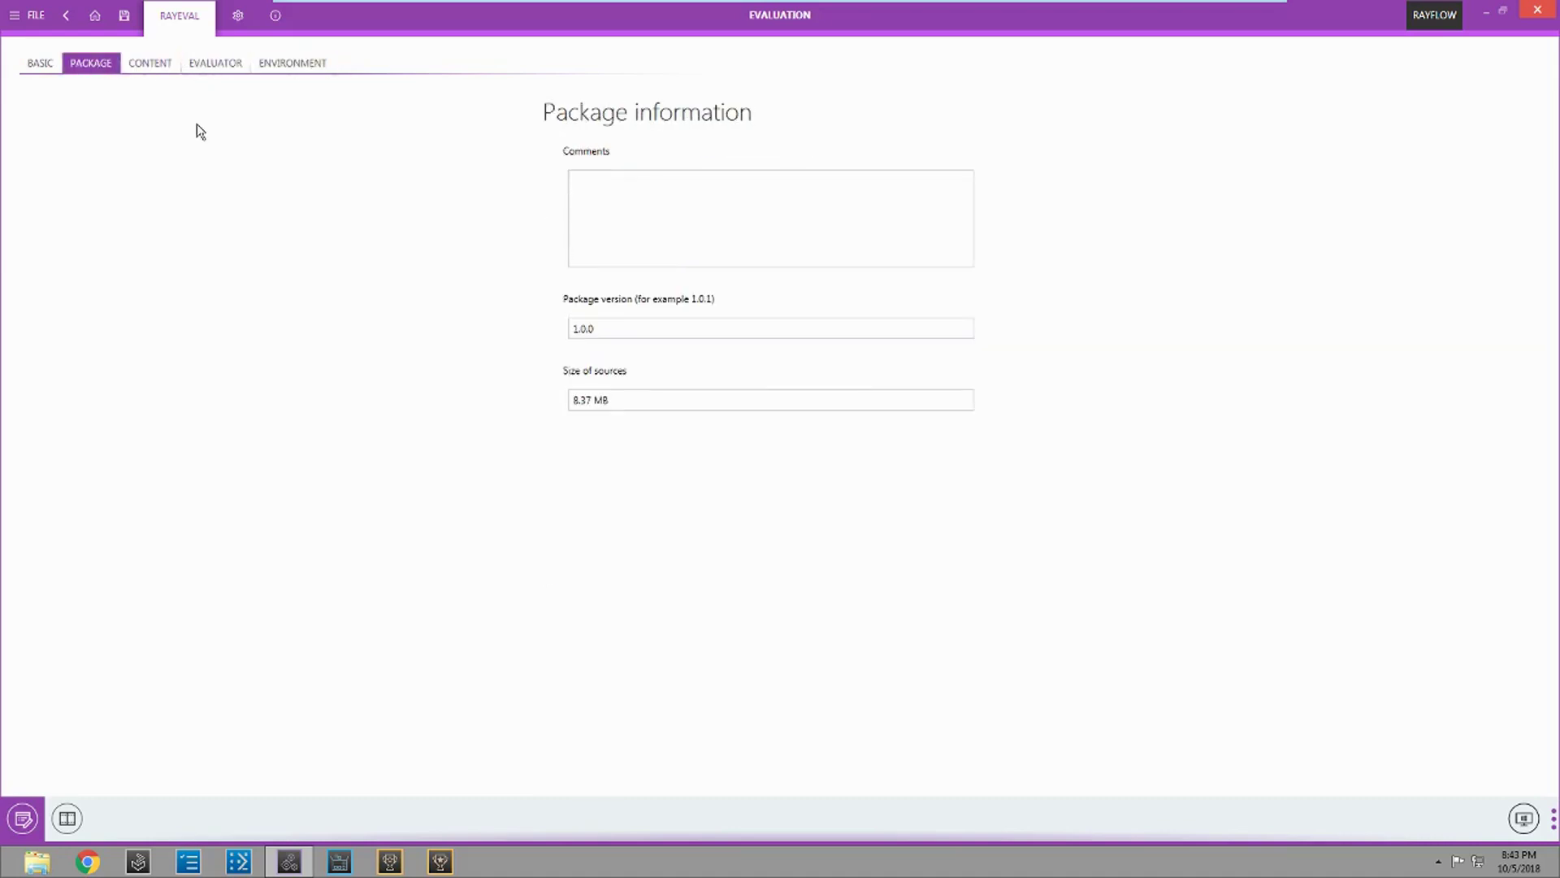
{"action": "left_click_drag", "start_coordinate": [602, 329], "coordinate": [421, 309]}
{"action": "type", "text": "1"}
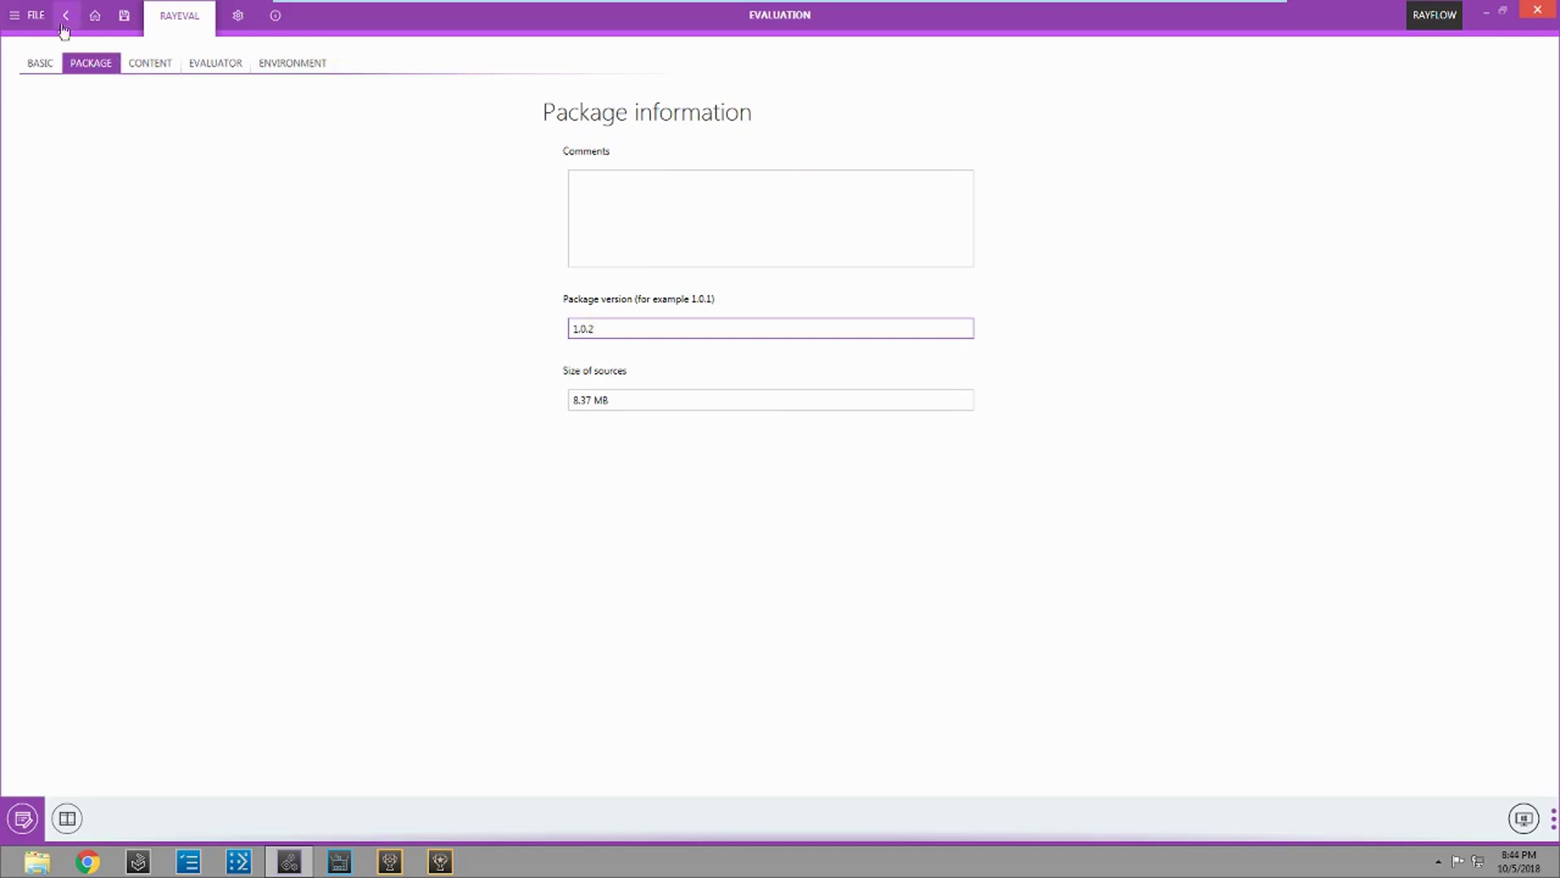
{"action": "left_click", "coordinate": [36, 68]}
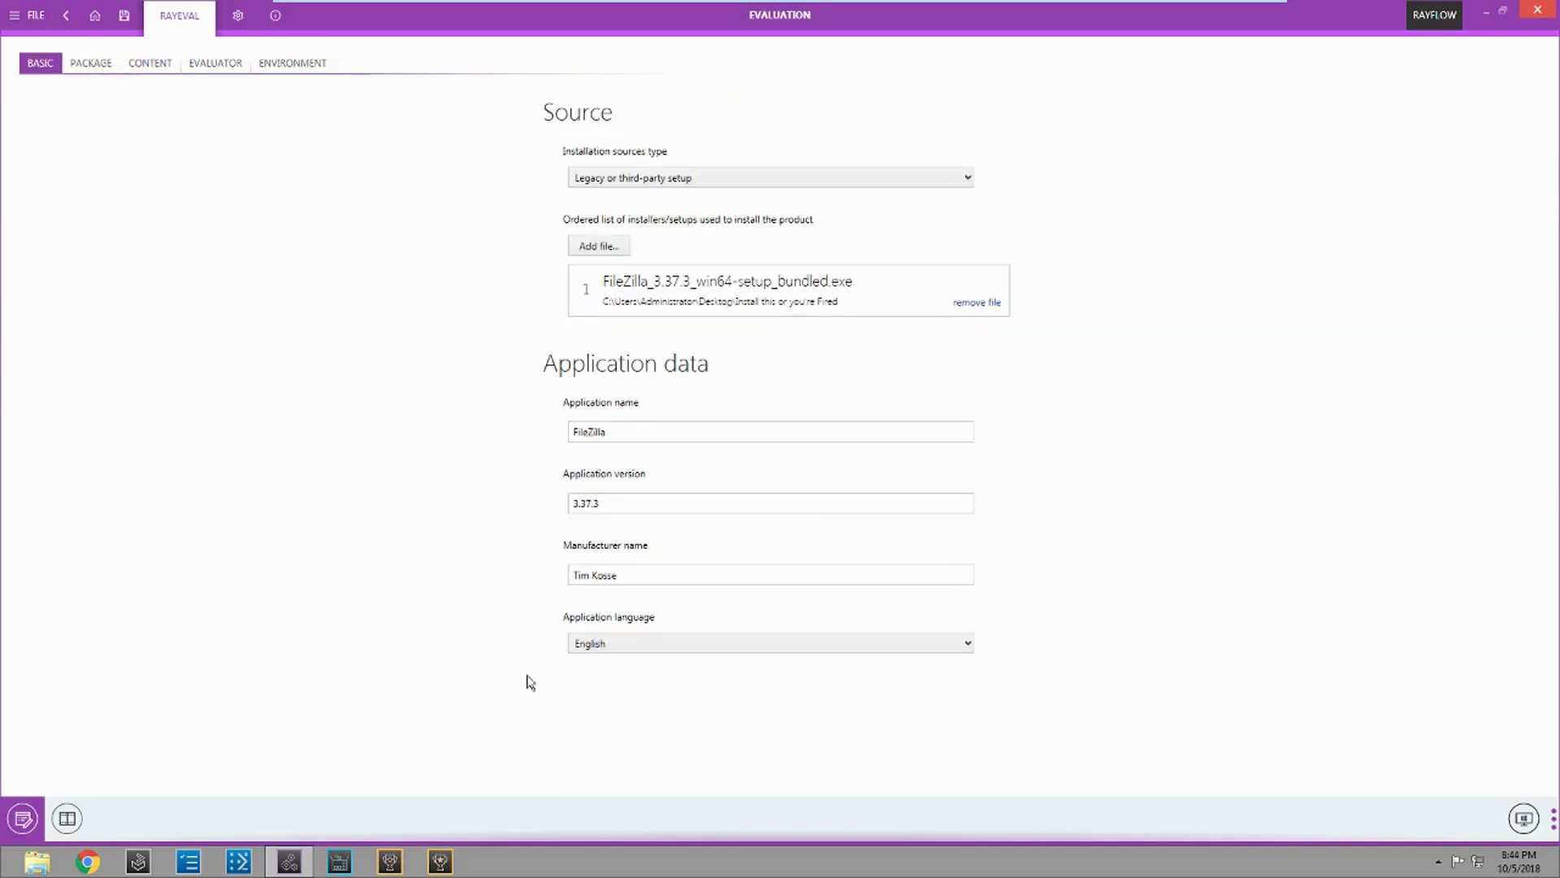
- Launch the FileZilla installer from the evaluation's Preparation section and capture its license agreement window as a step
{"action": "left_click", "coordinate": [68, 819]}
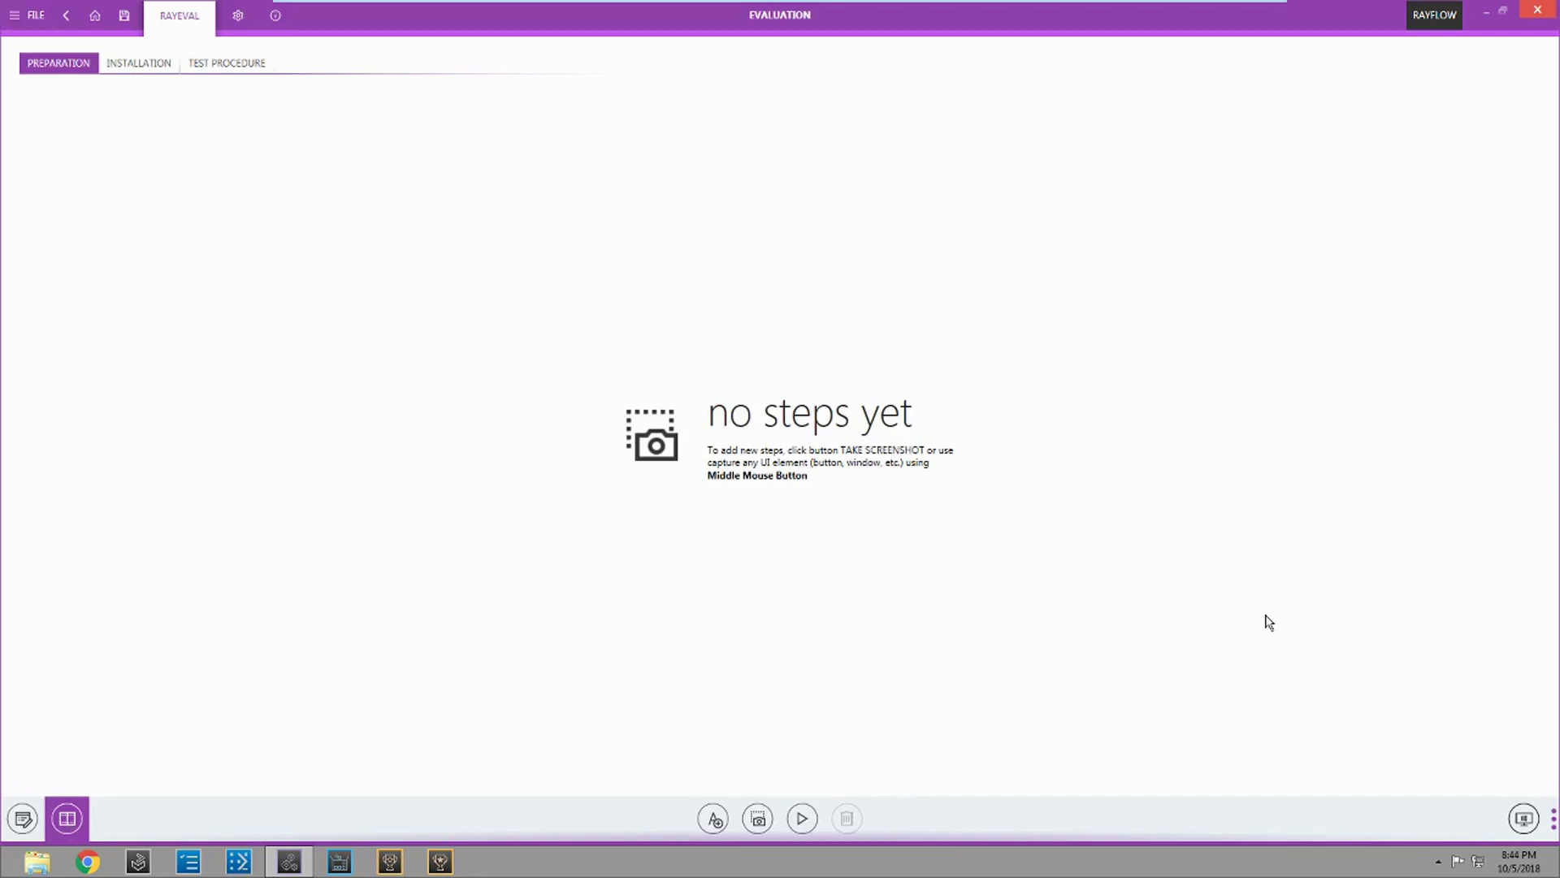
{"action": "left_click", "coordinate": [805, 823]}
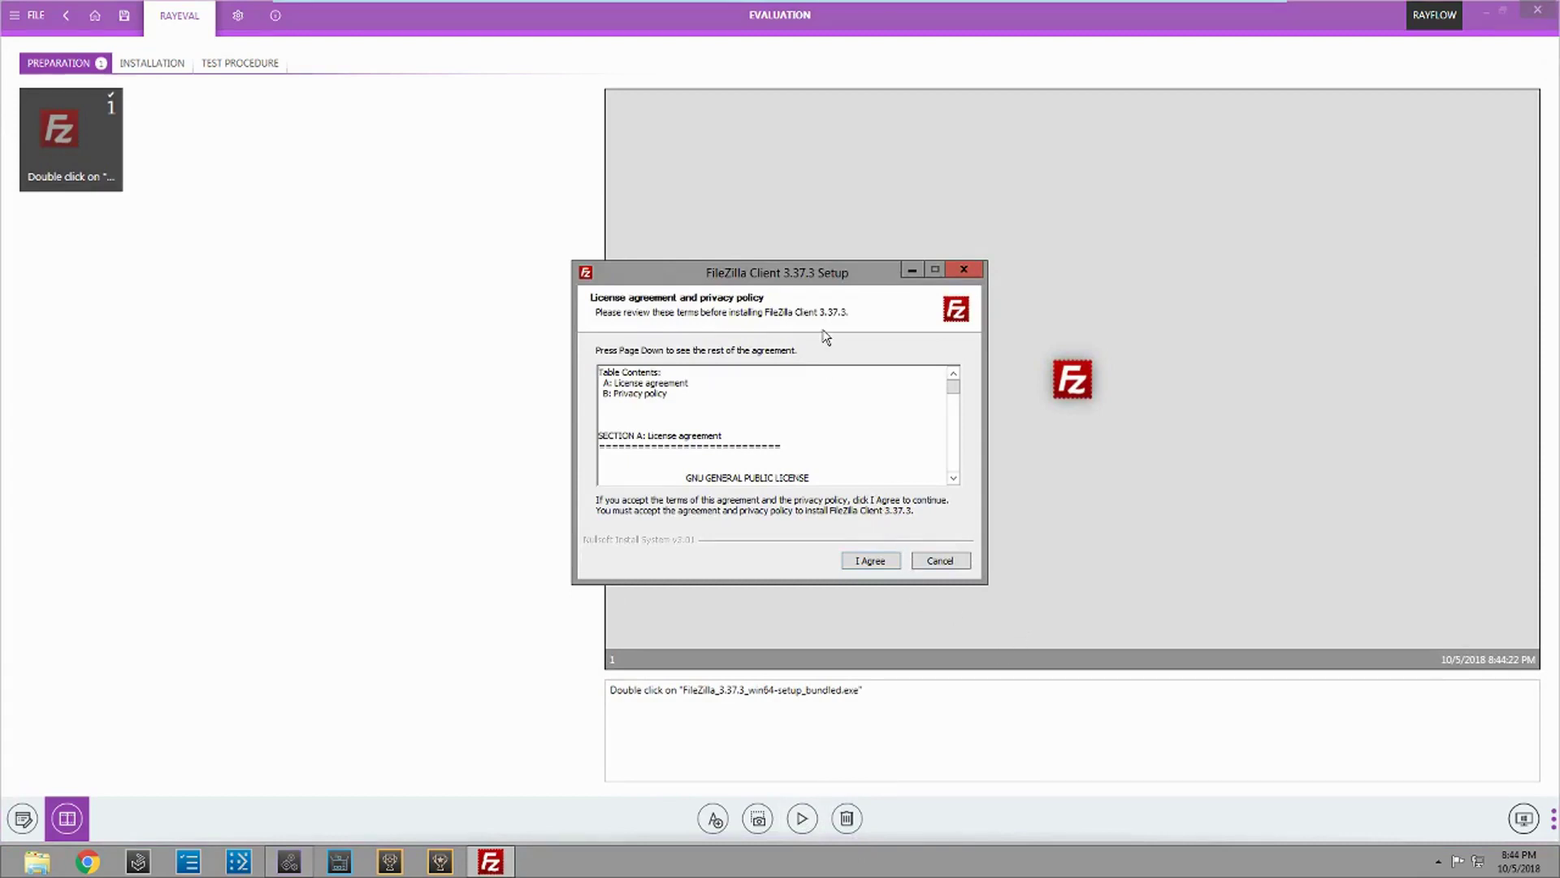
{"action": "left_click", "coordinate": [862, 283]}
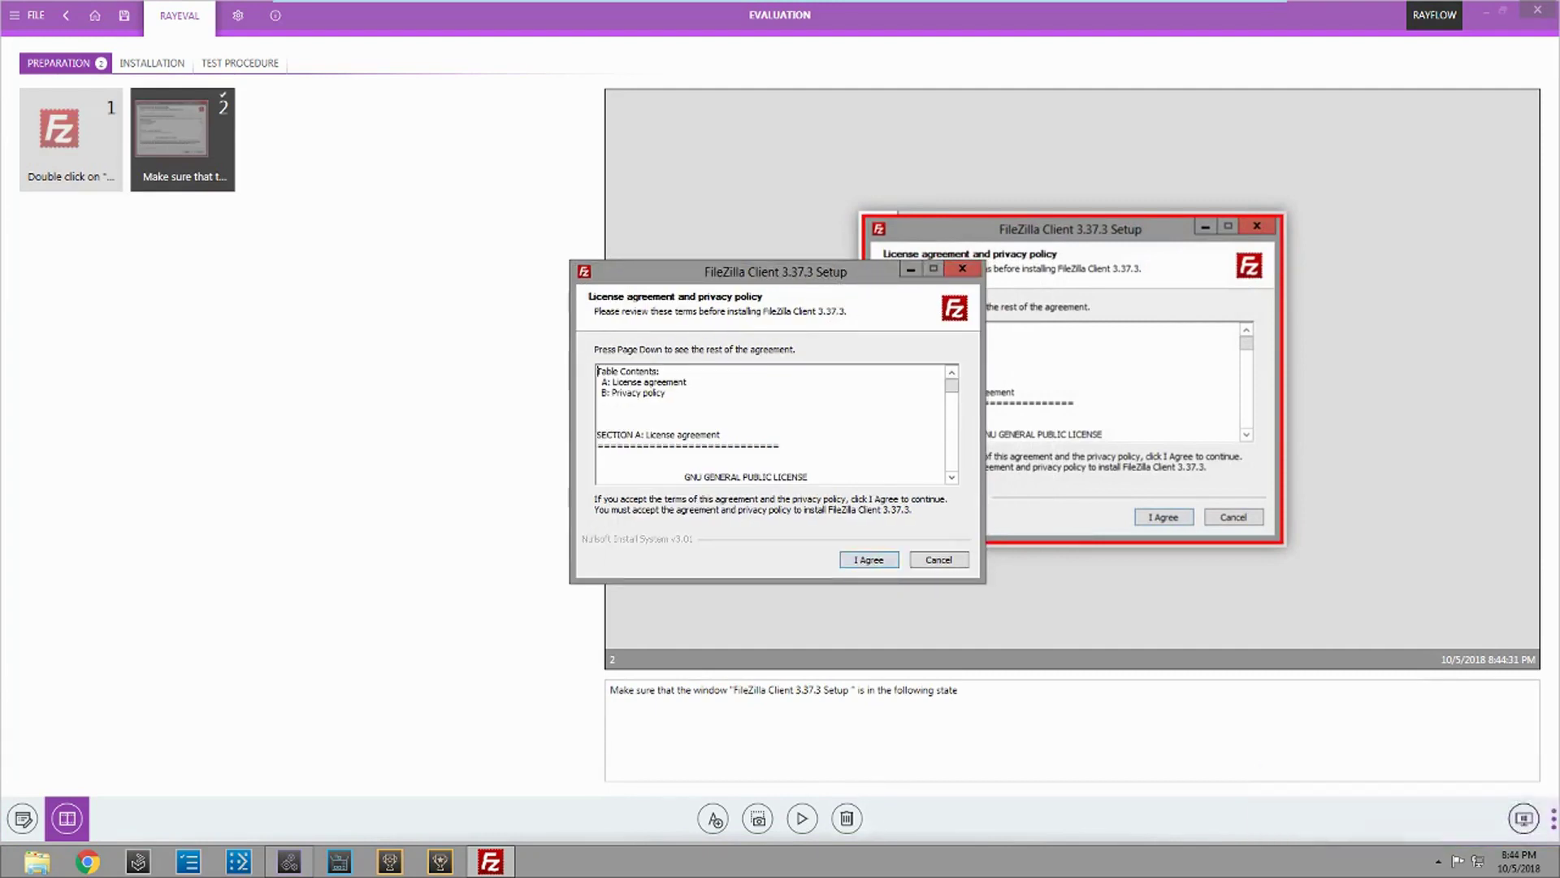
- Replace the description of the captured license window step with "Look here's a window"
{"action": "left_click", "coordinate": [991, 706]}
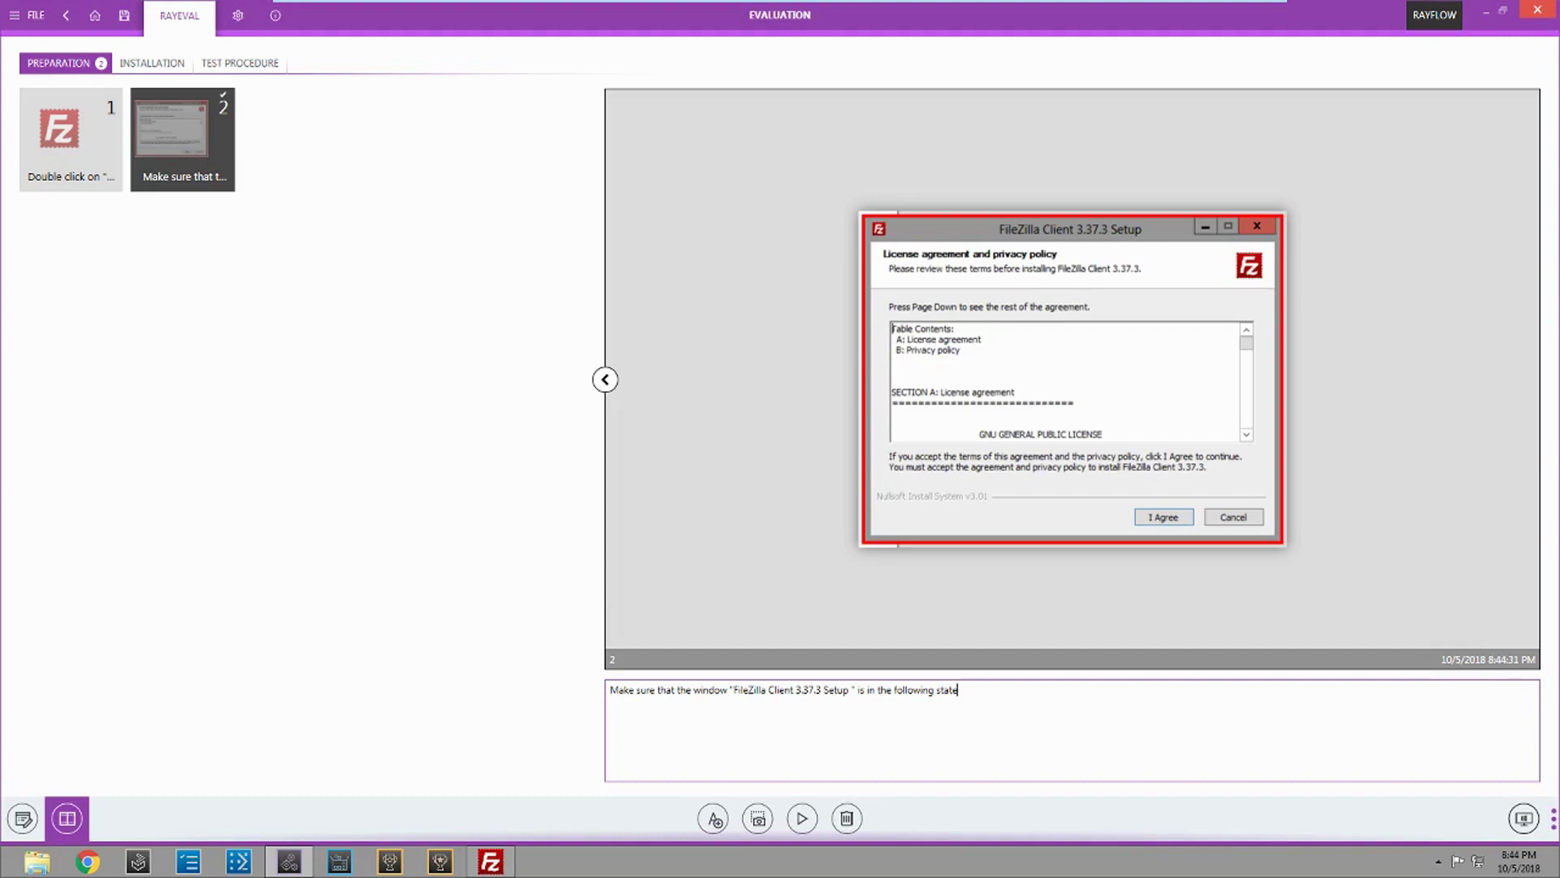
{"action": "left_click_drag", "start_coordinate": [959, 690], "coordinate": [609, 690]}
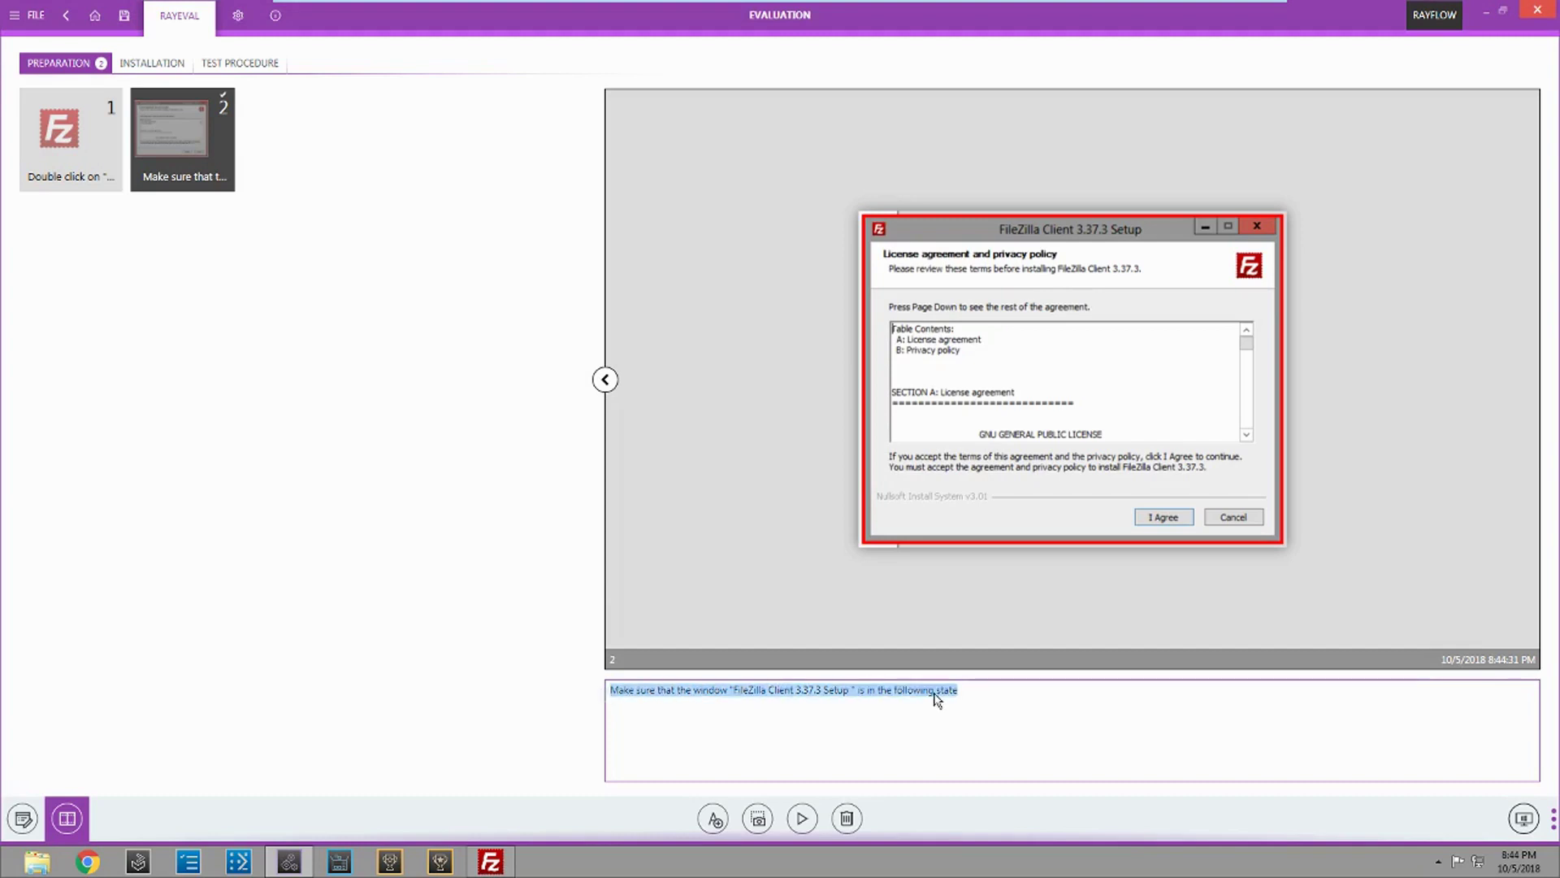
{"action": "type", "text": "Look he"}
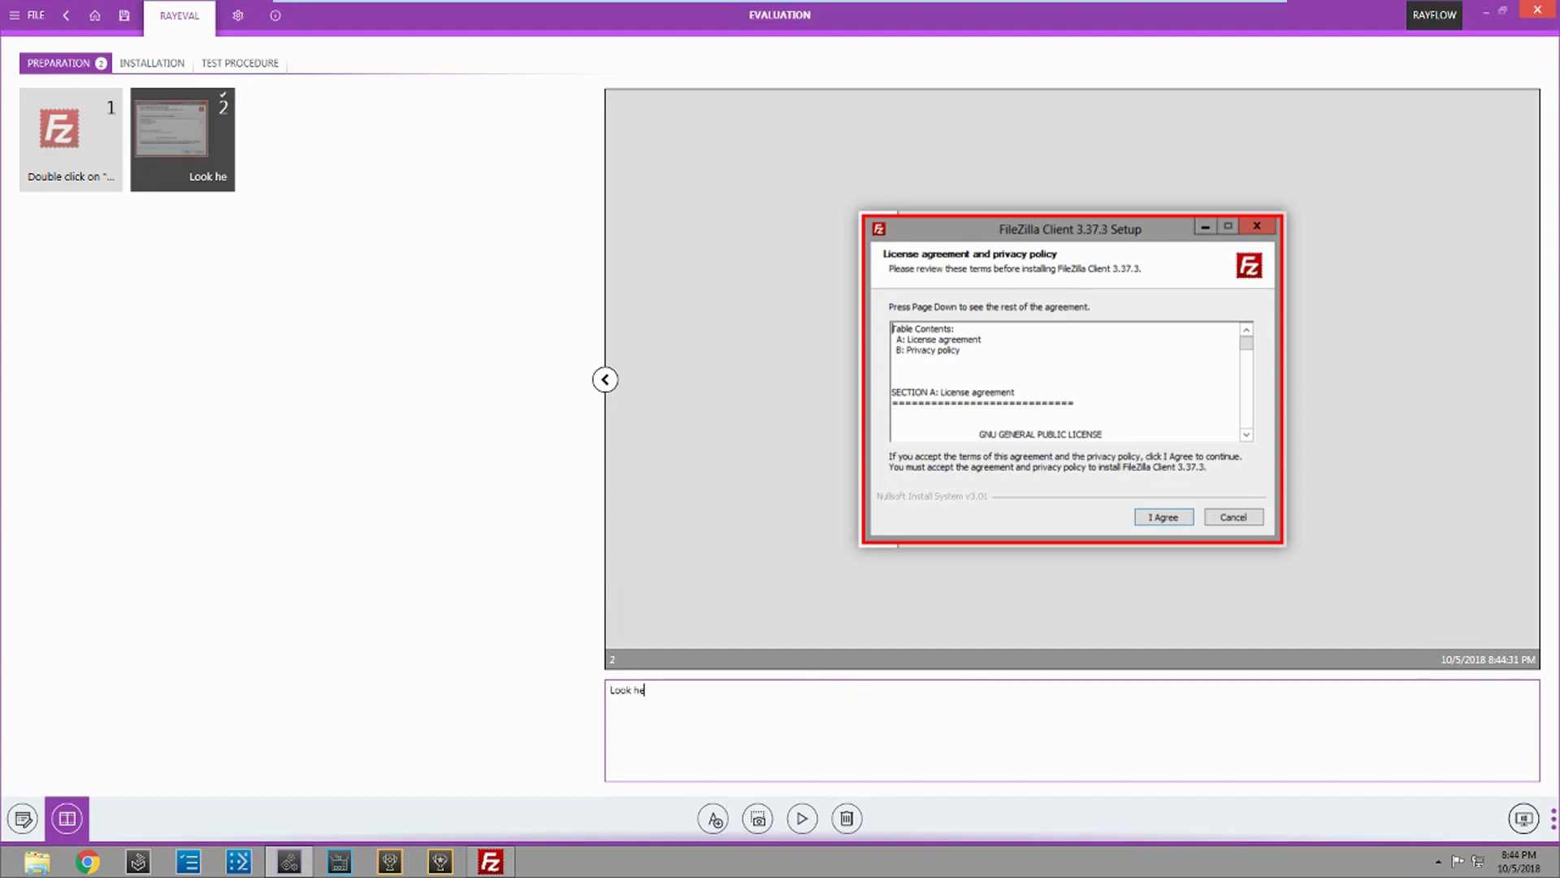
{"action": "type", "text": "re's a window"}
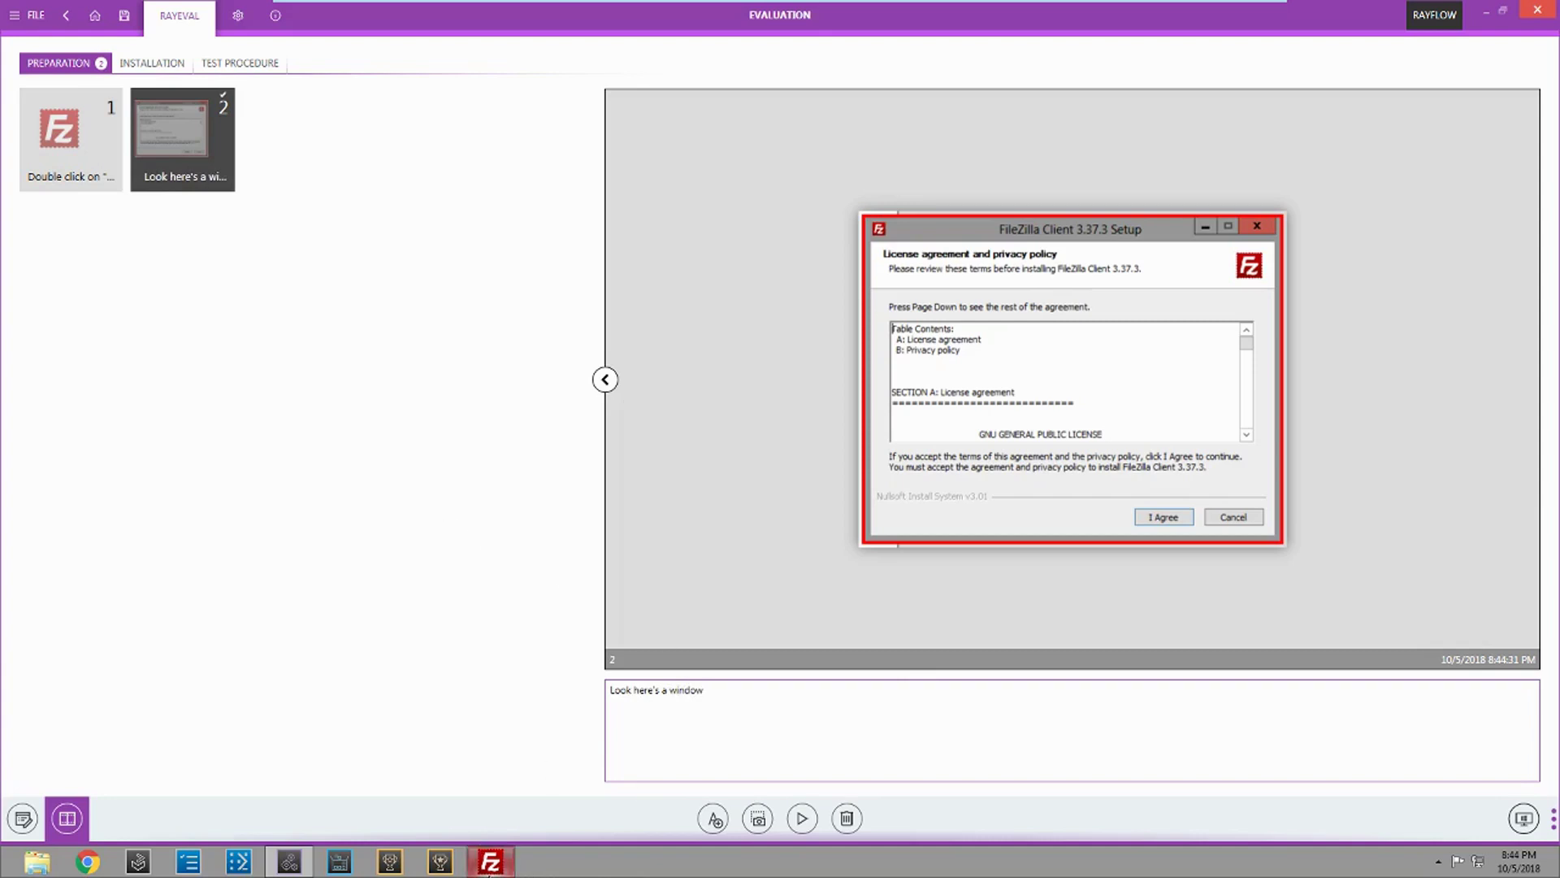
- Accept the FileZilla license agreement and choose installation for anyone who uses this computer, capturing both actions as steps
{"action": "left_click", "coordinate": [490, 865]}
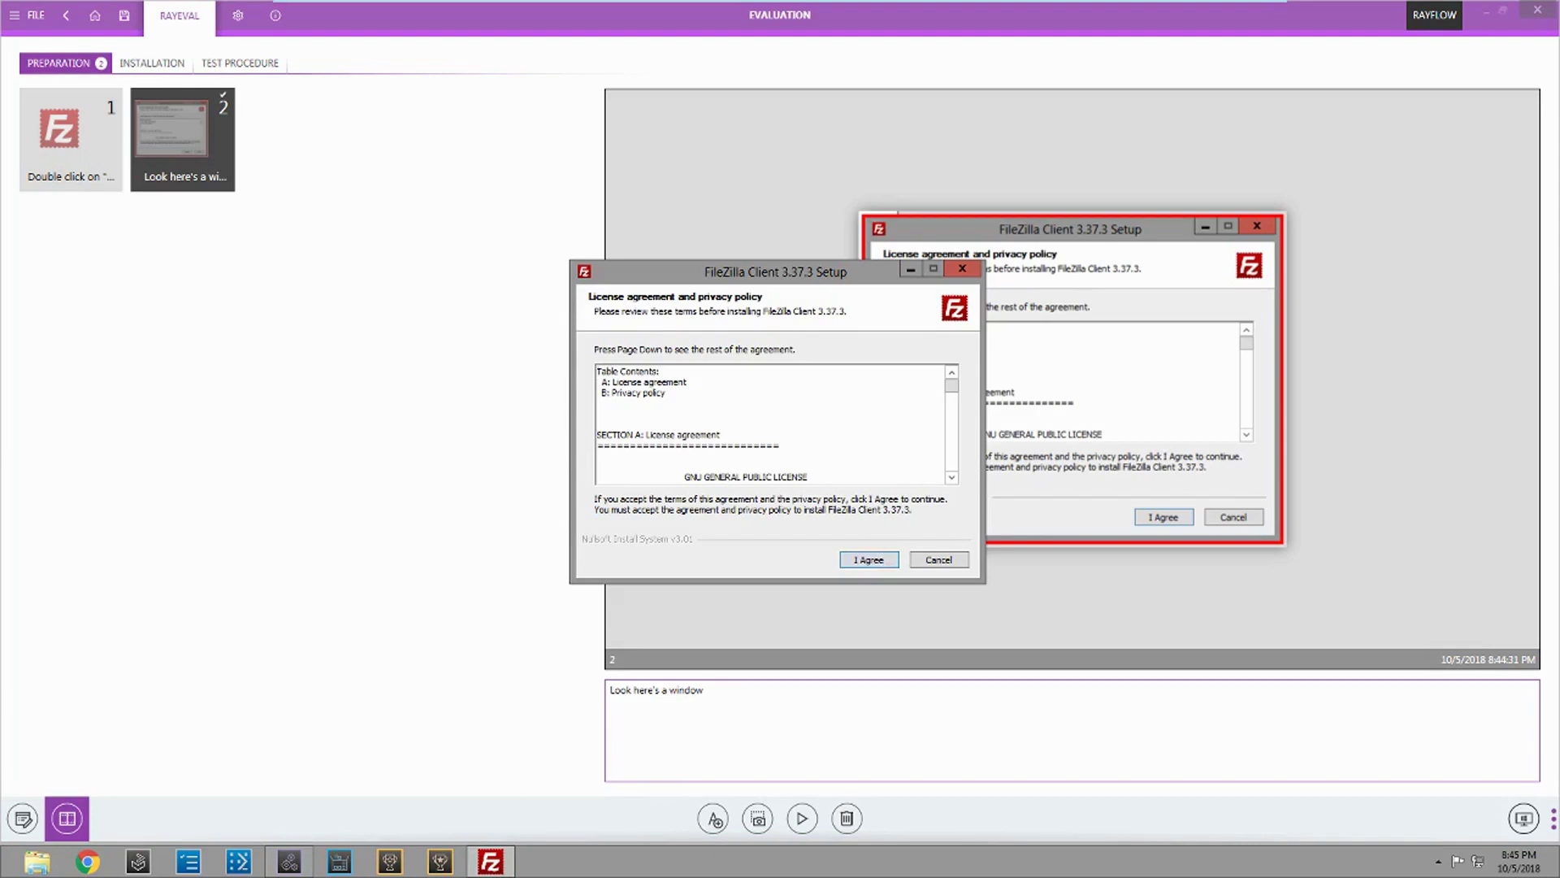
{"action": "scroll", "coordinate": [860, 565], "scroll_direction": "down", "scroll_amount": 1}
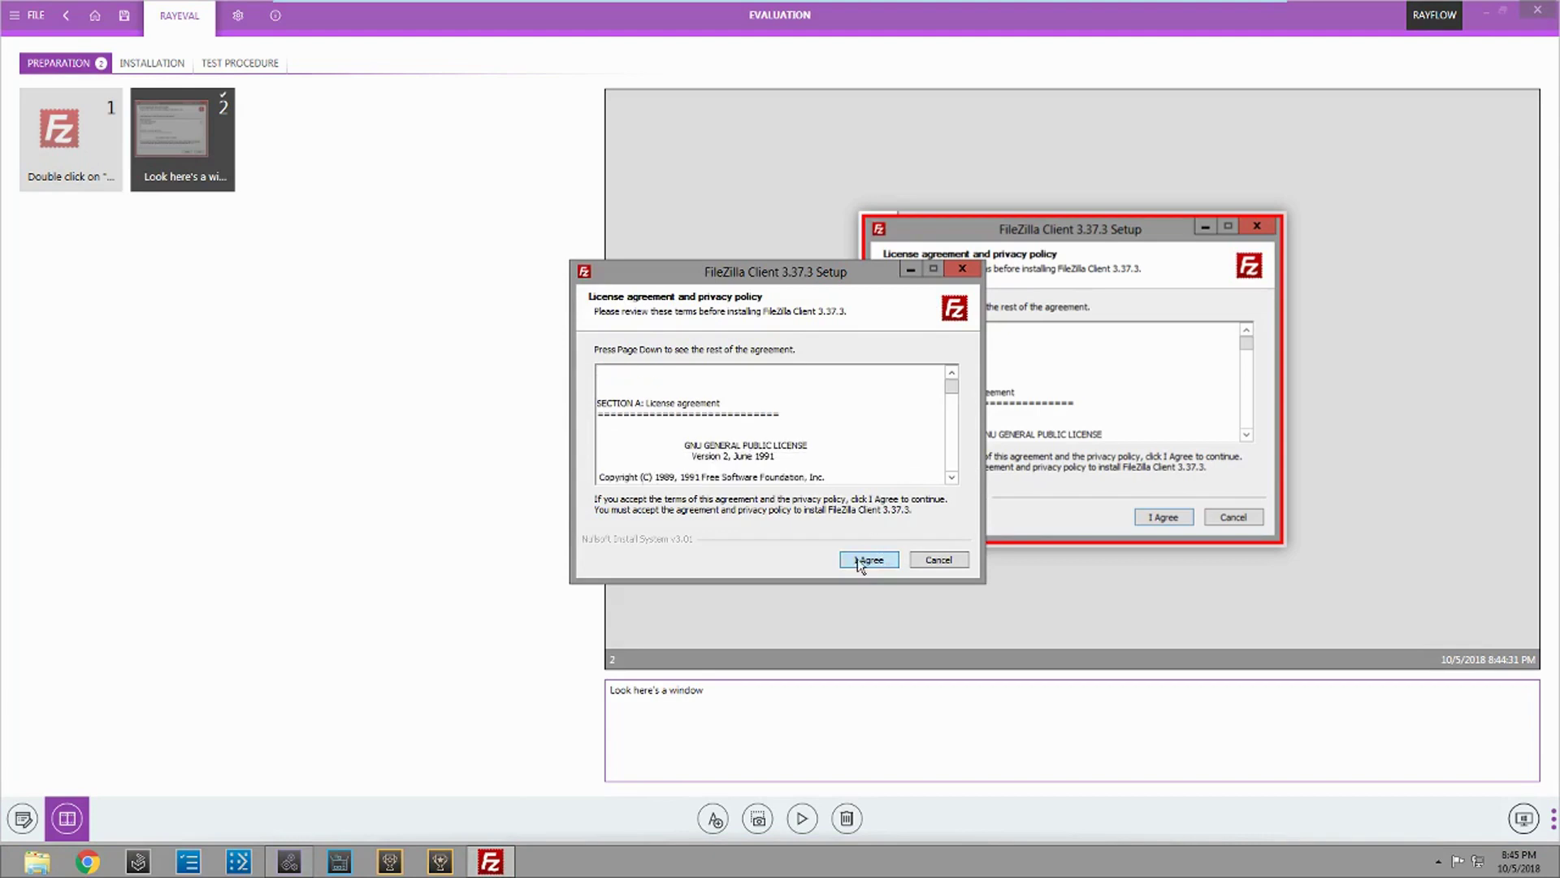
{"action": "left_click", "coordinate": [860, 561]}
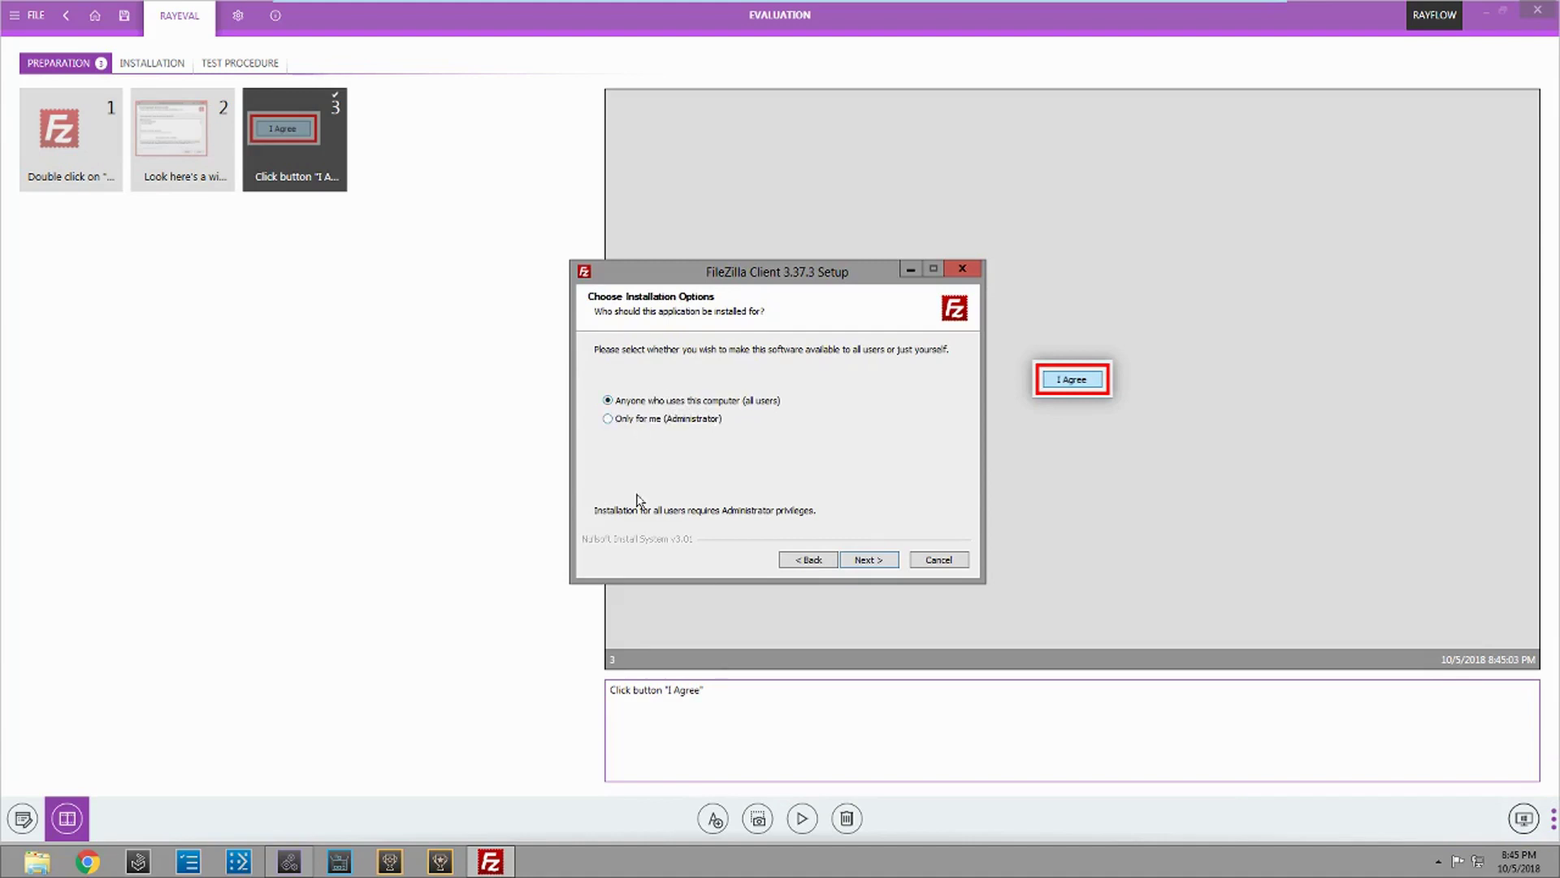
{"action": "left_click", "coordinate": [648, 402]}
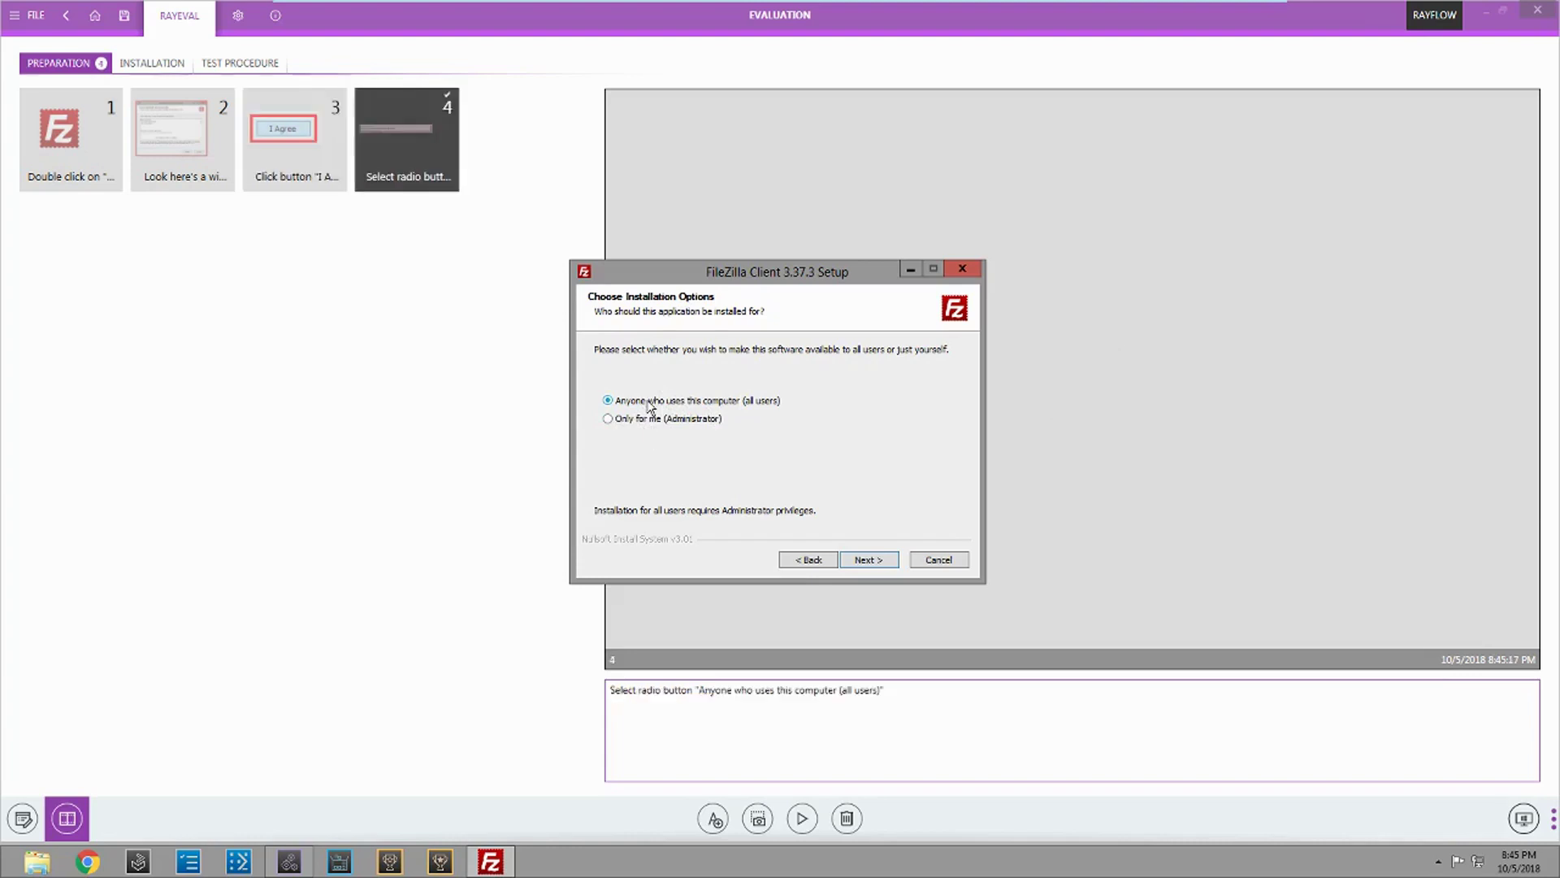
- Complete the FileZilla installation with the default components, location and Start Menu folder while capturing the steps, and close the launched FileZilla
{"action": "left_click_drag", "start_coordinate": [852, 274], "coordinate": [571, 278]}
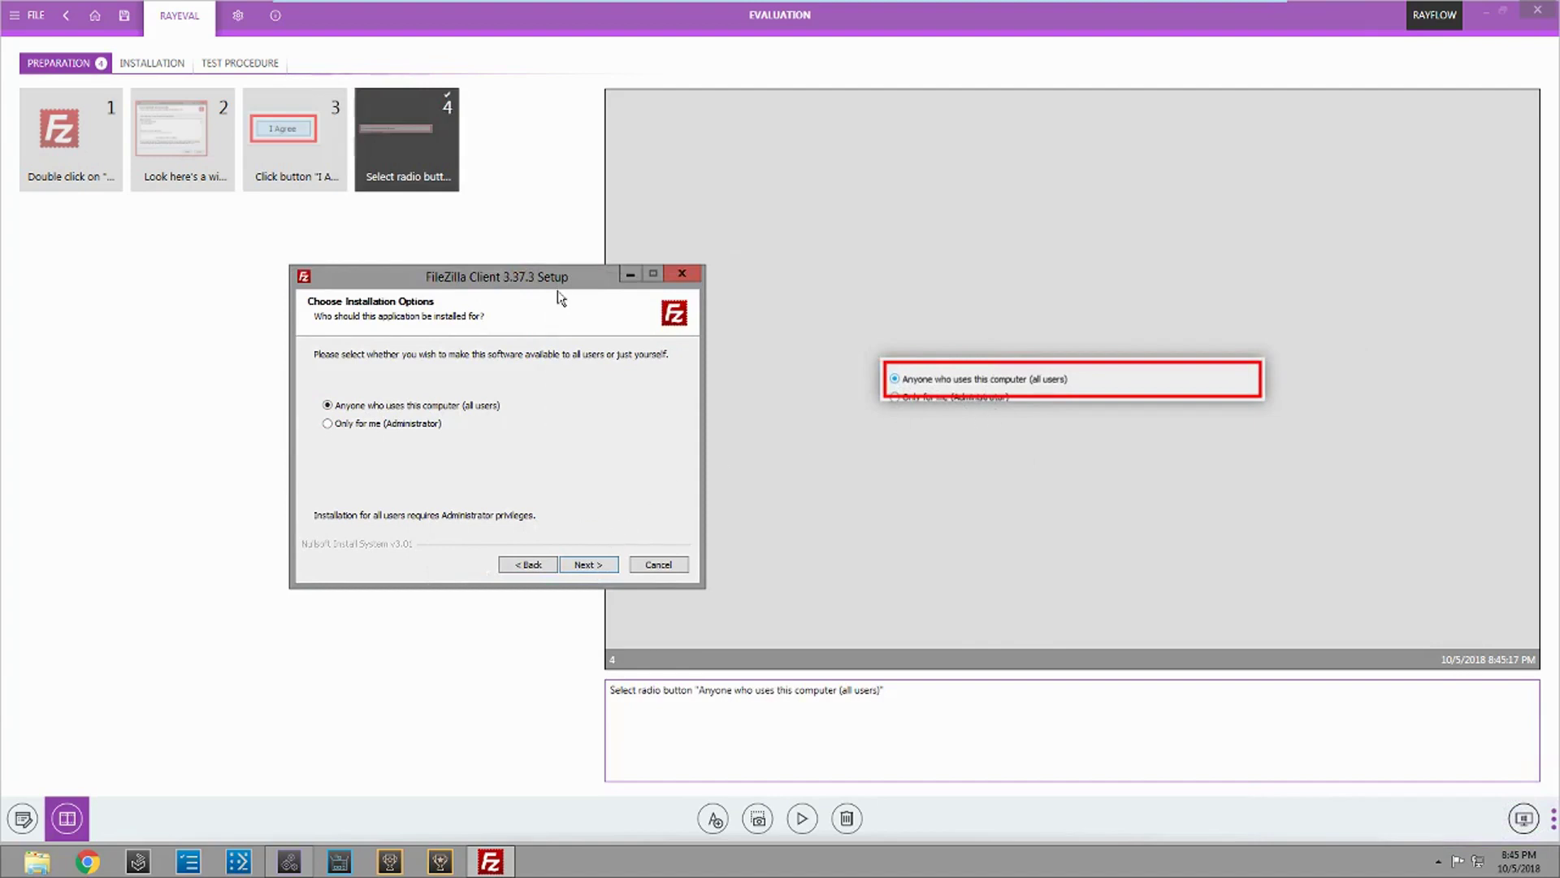
{"action": "left_click_drag", "start_coordinate": [582, 275], "coordinate": [755, 271]}
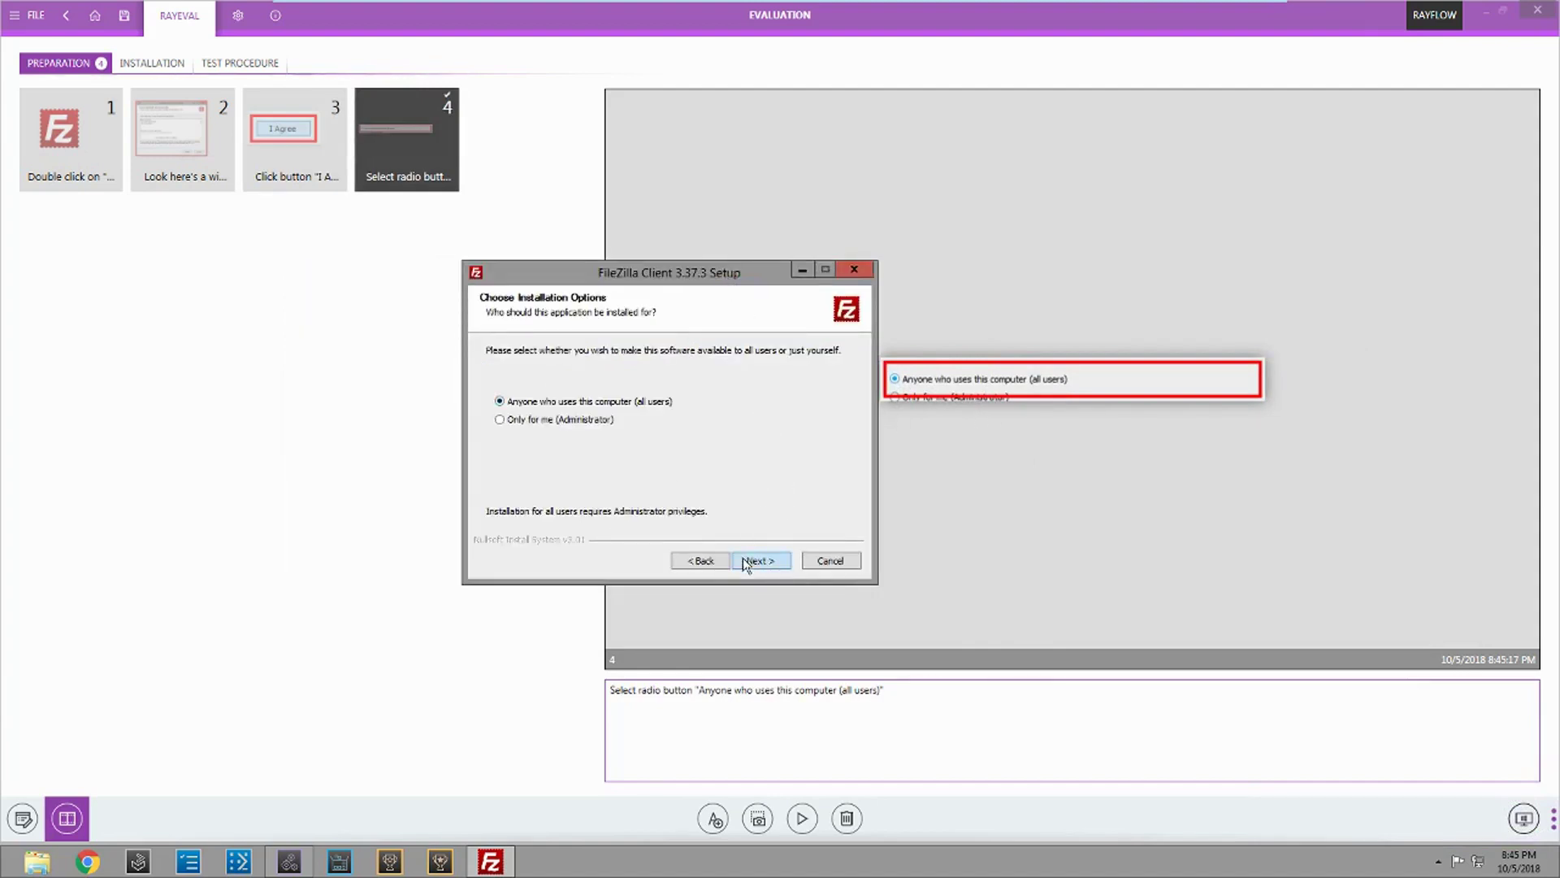
{"action": "left_click", "coordinate": [754, 561]}
{"action": "left_click", "coordinate": [755, 559]}
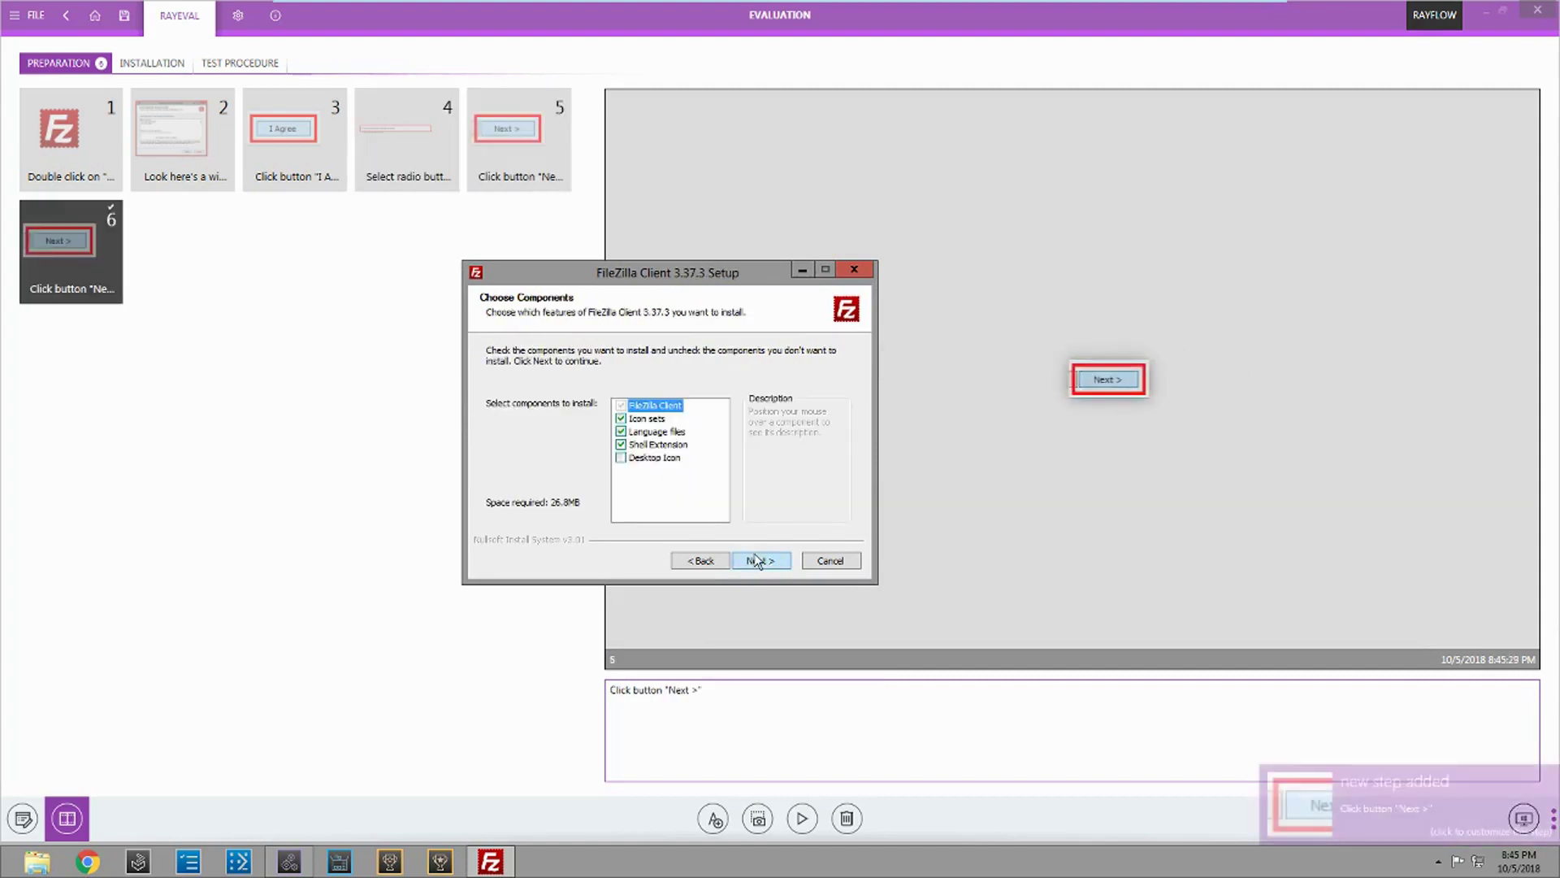
{"action": "left_click", "coordinate": [761, 561]}
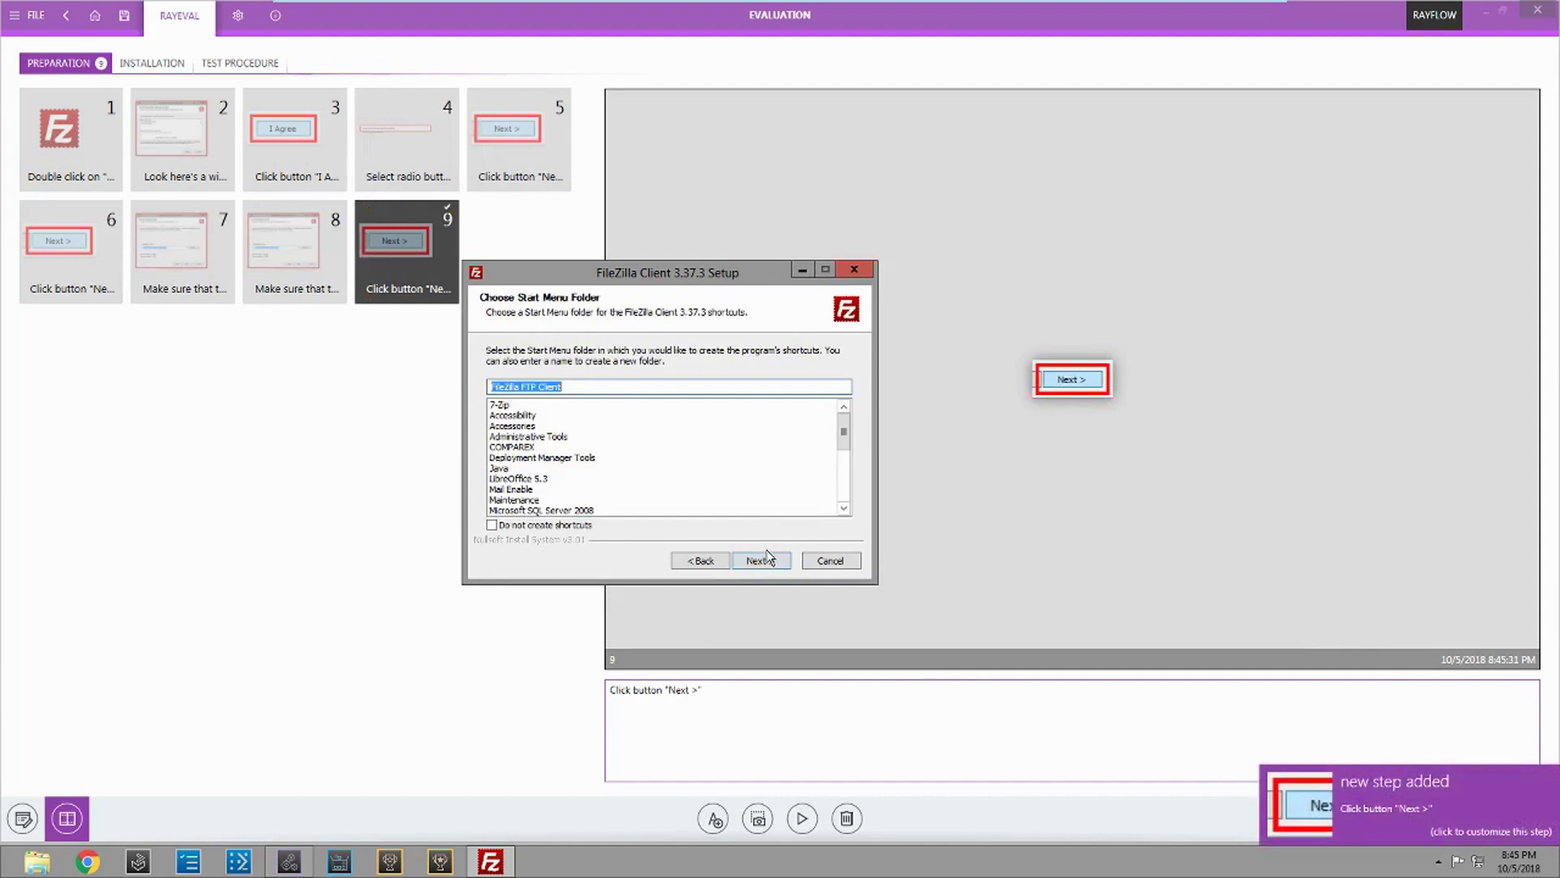
{"action": "left_click", "coordinate": [777, 561]}
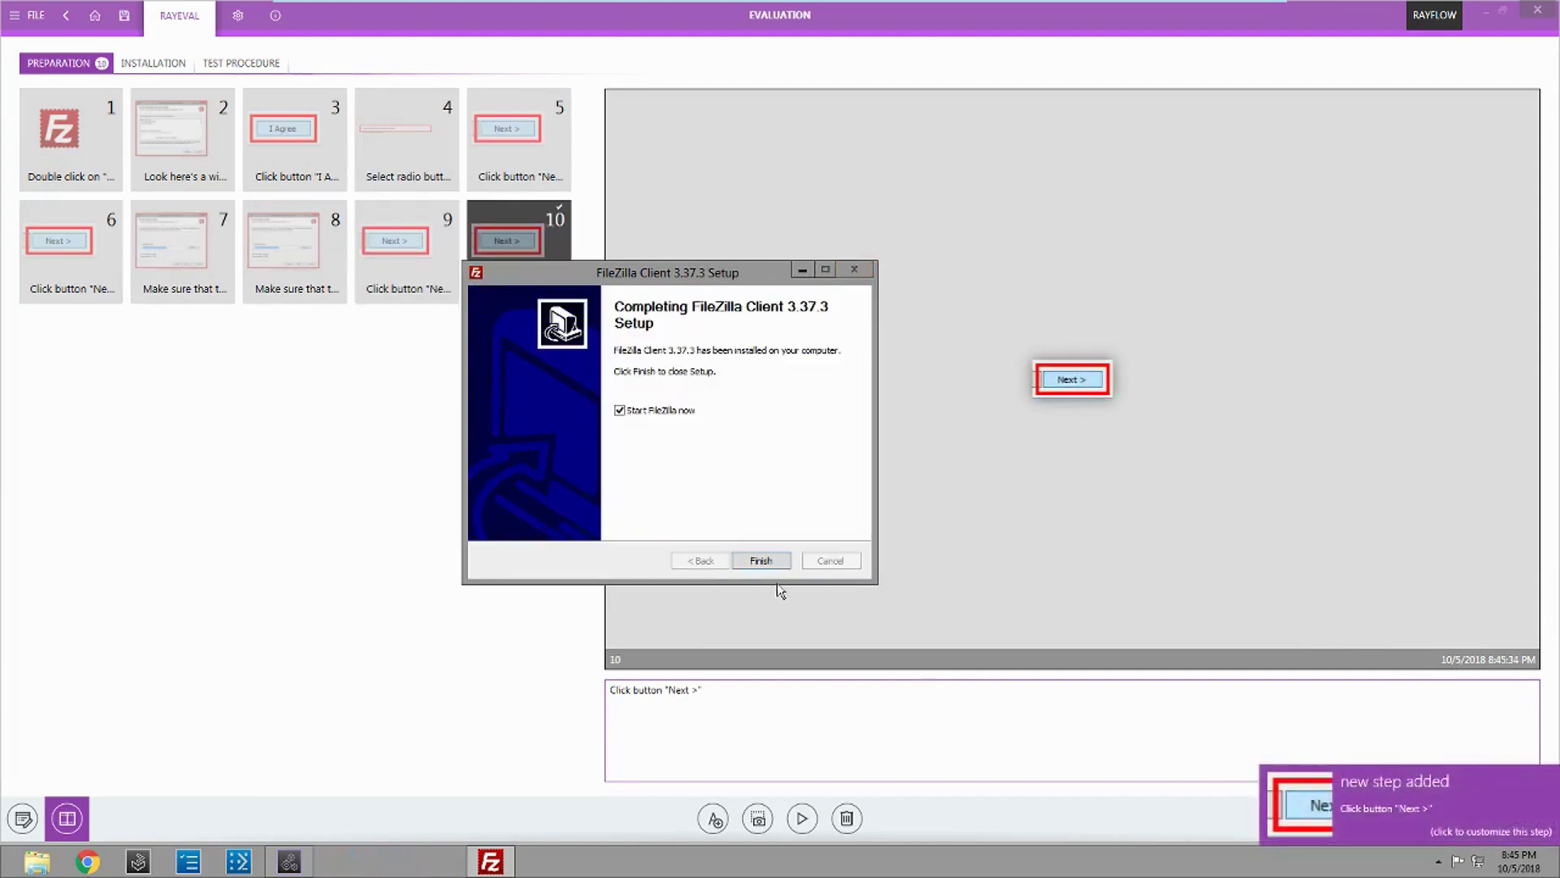
{"action": "left_click", "coordinate": [759, 562]}
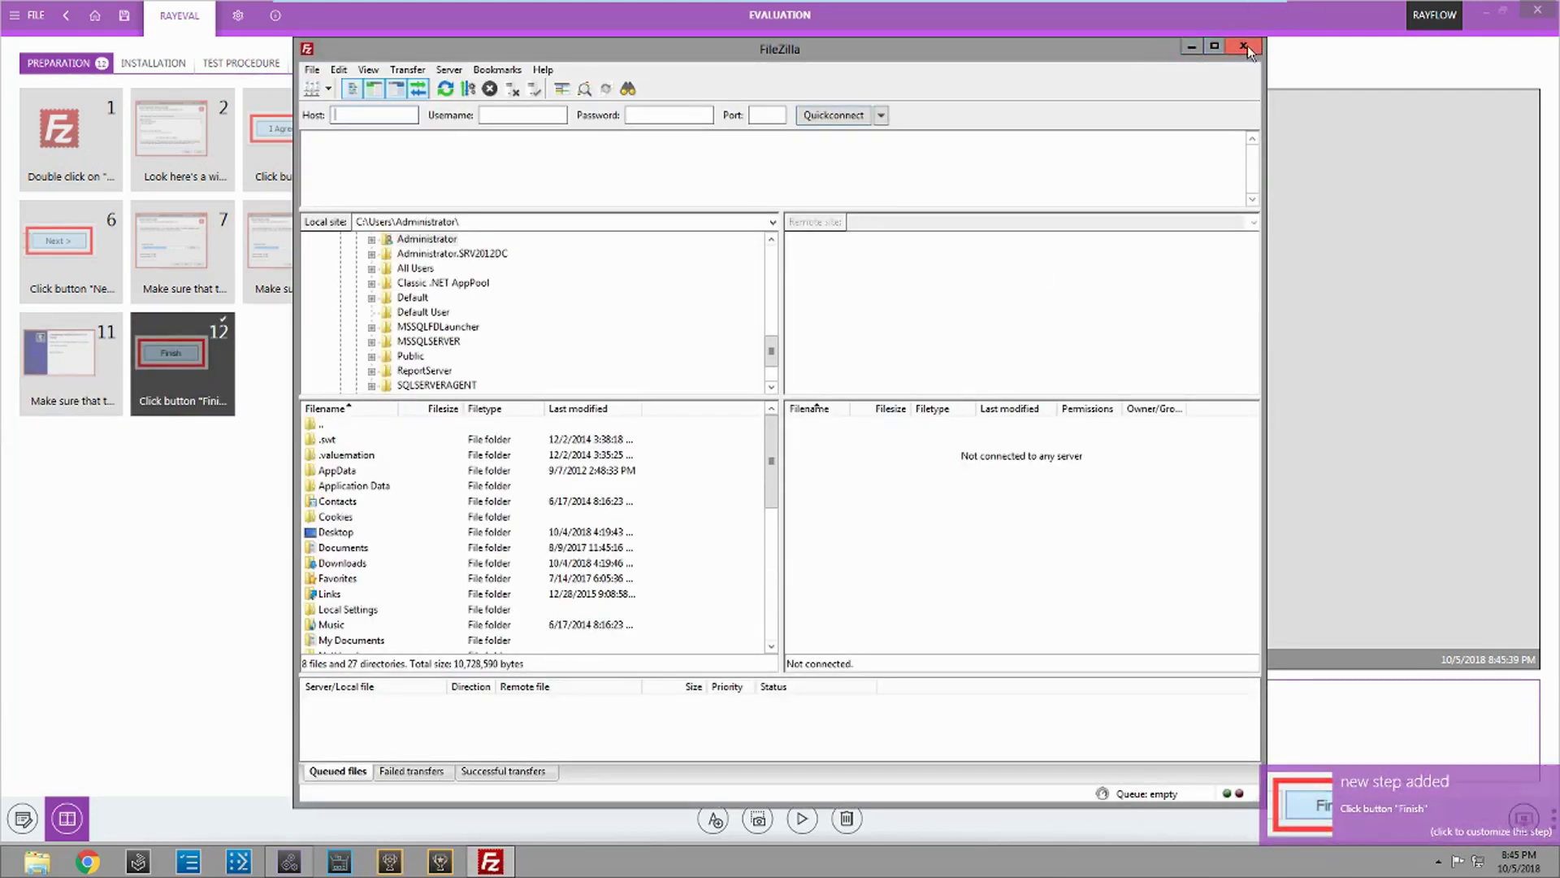
{"action": "left_click", "coordinate": [1245, 47]}
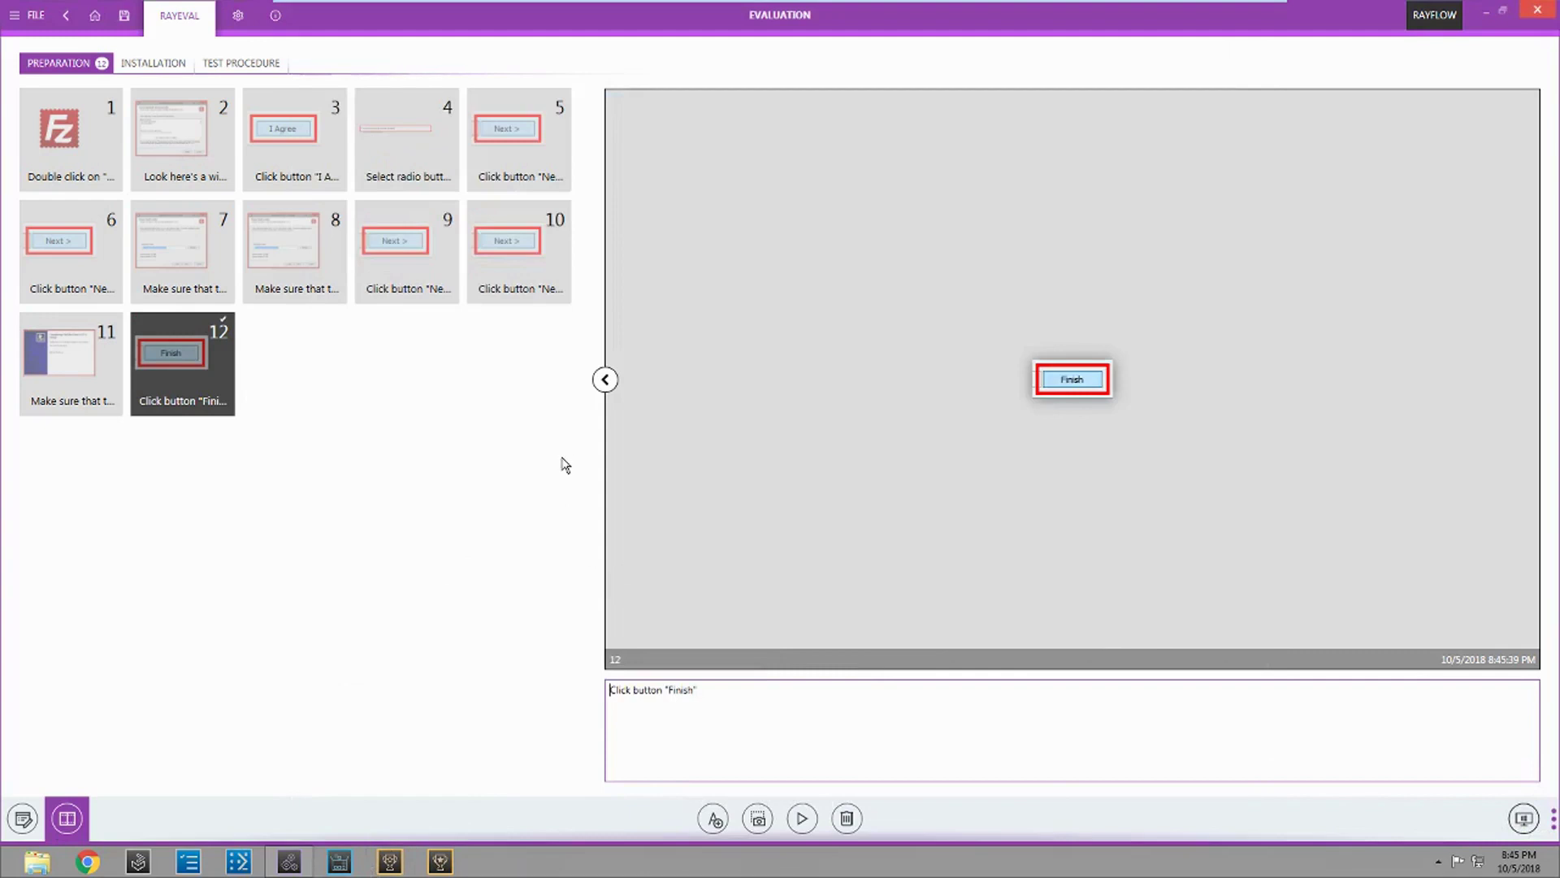
- Capture the list of recorded steps as an extra step, and delete that captured step
{"action": "left_click", "coordinate": [525, 391]}
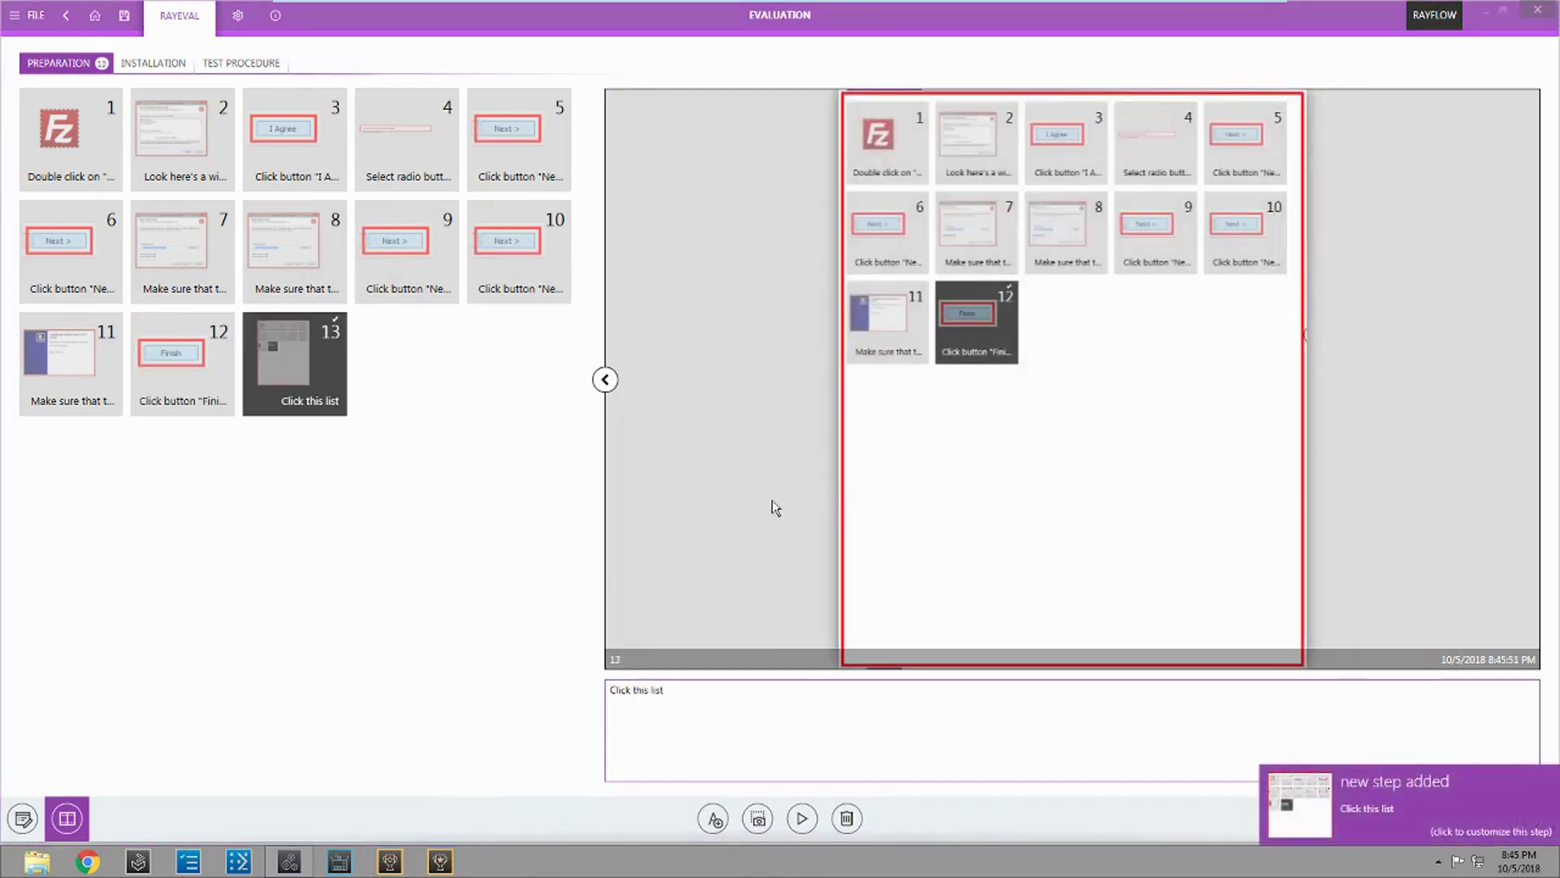
{"action": "right_click", "coordinate": [313, 396]}
{"action": "right_click", "coordinate": [312, 400]}
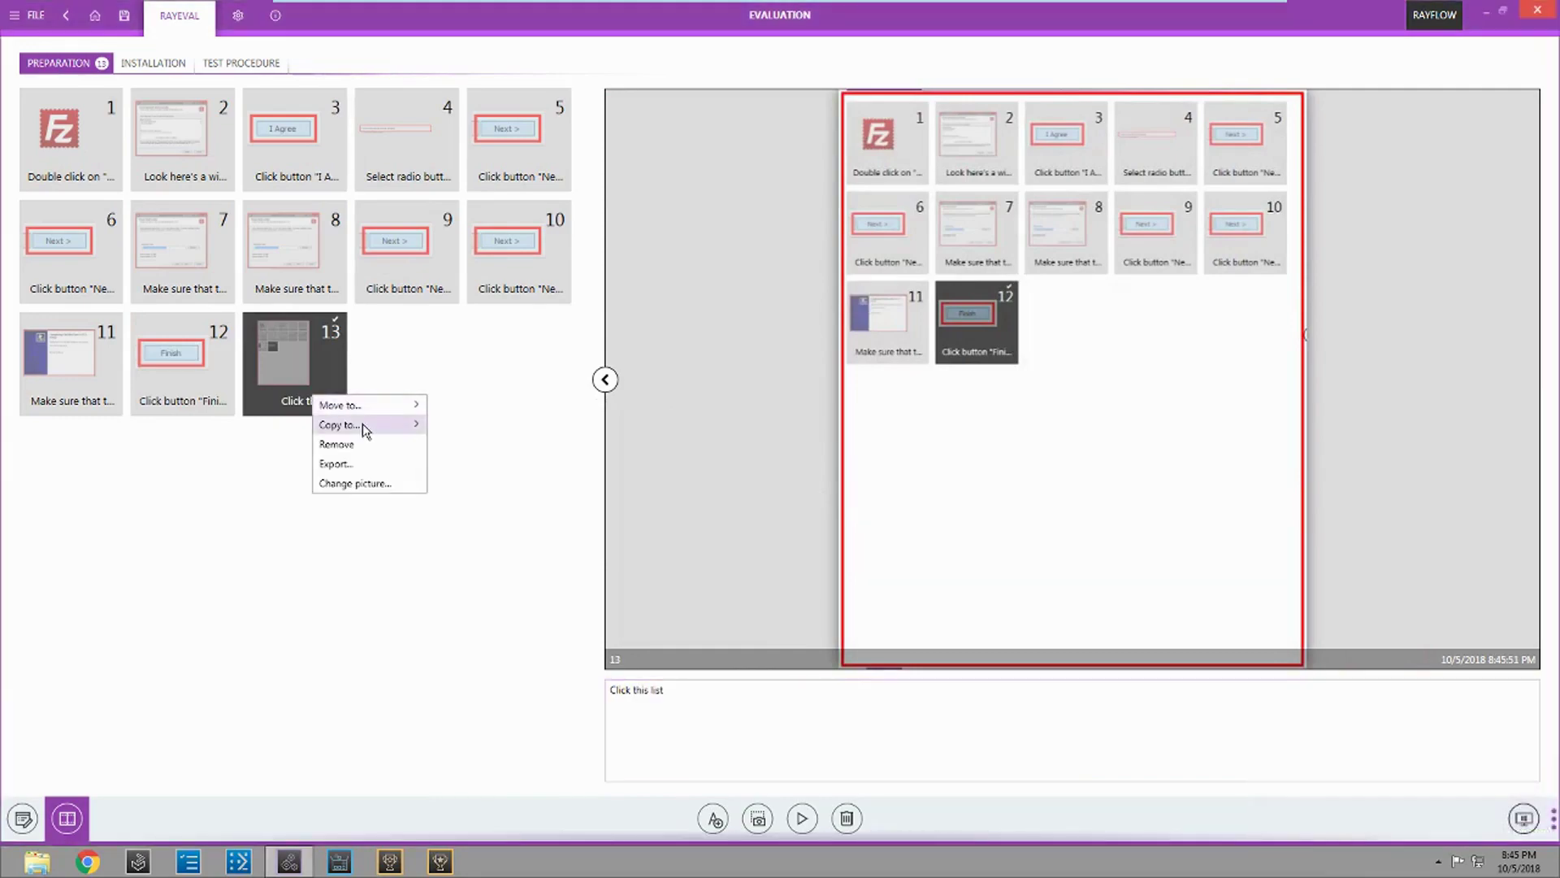
{"action": "left_click", "coordinate": [372, 442]}
{"action": "left_click", "coordinate": [589, 487]}
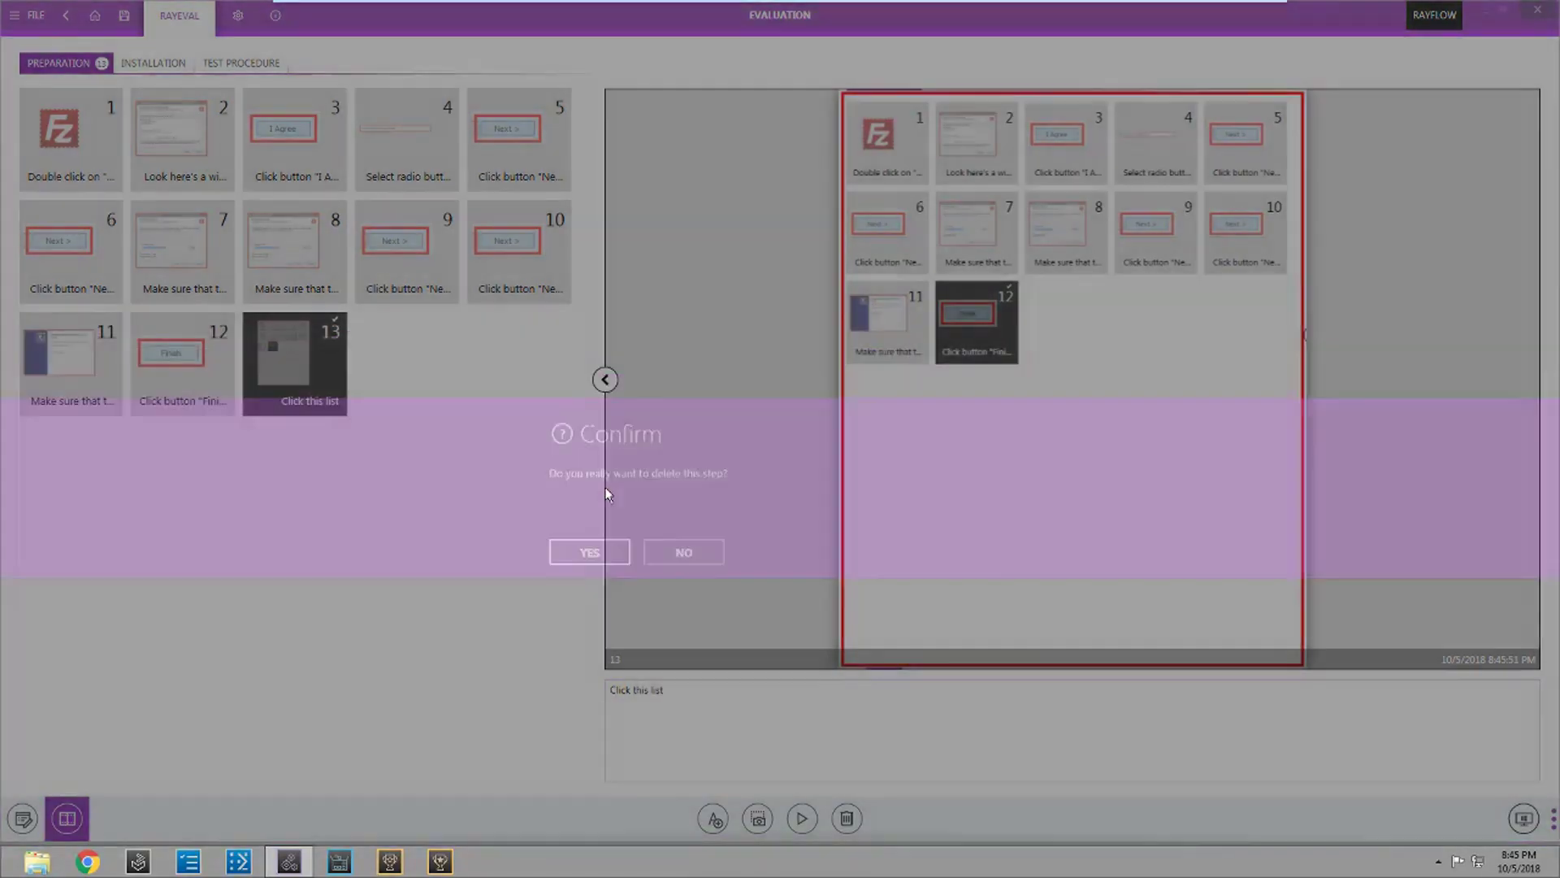
- Reorder the Finish button step to position 11 and return it to the end of the list
{"action": "left_click", "coordinate": [189, 383]}
{"action": "left_click_drag", "start_coordinate": [190, 386], "coordinate": [569, 272]}
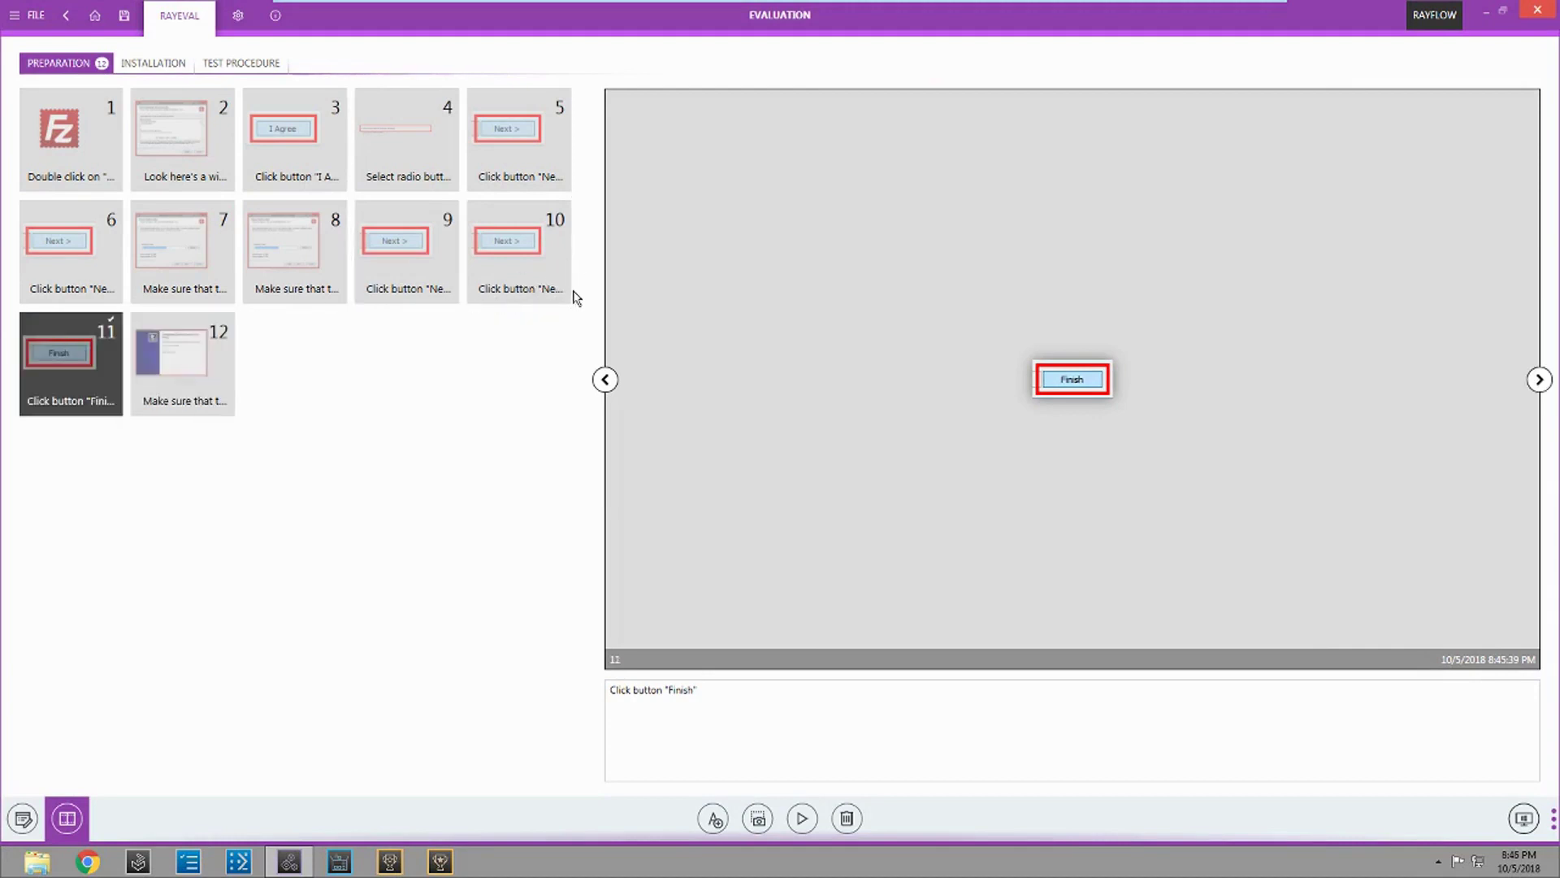
{"action": "left_click_drag", "start_coordinate": [86, 358], "coordinate": [236, 377]}
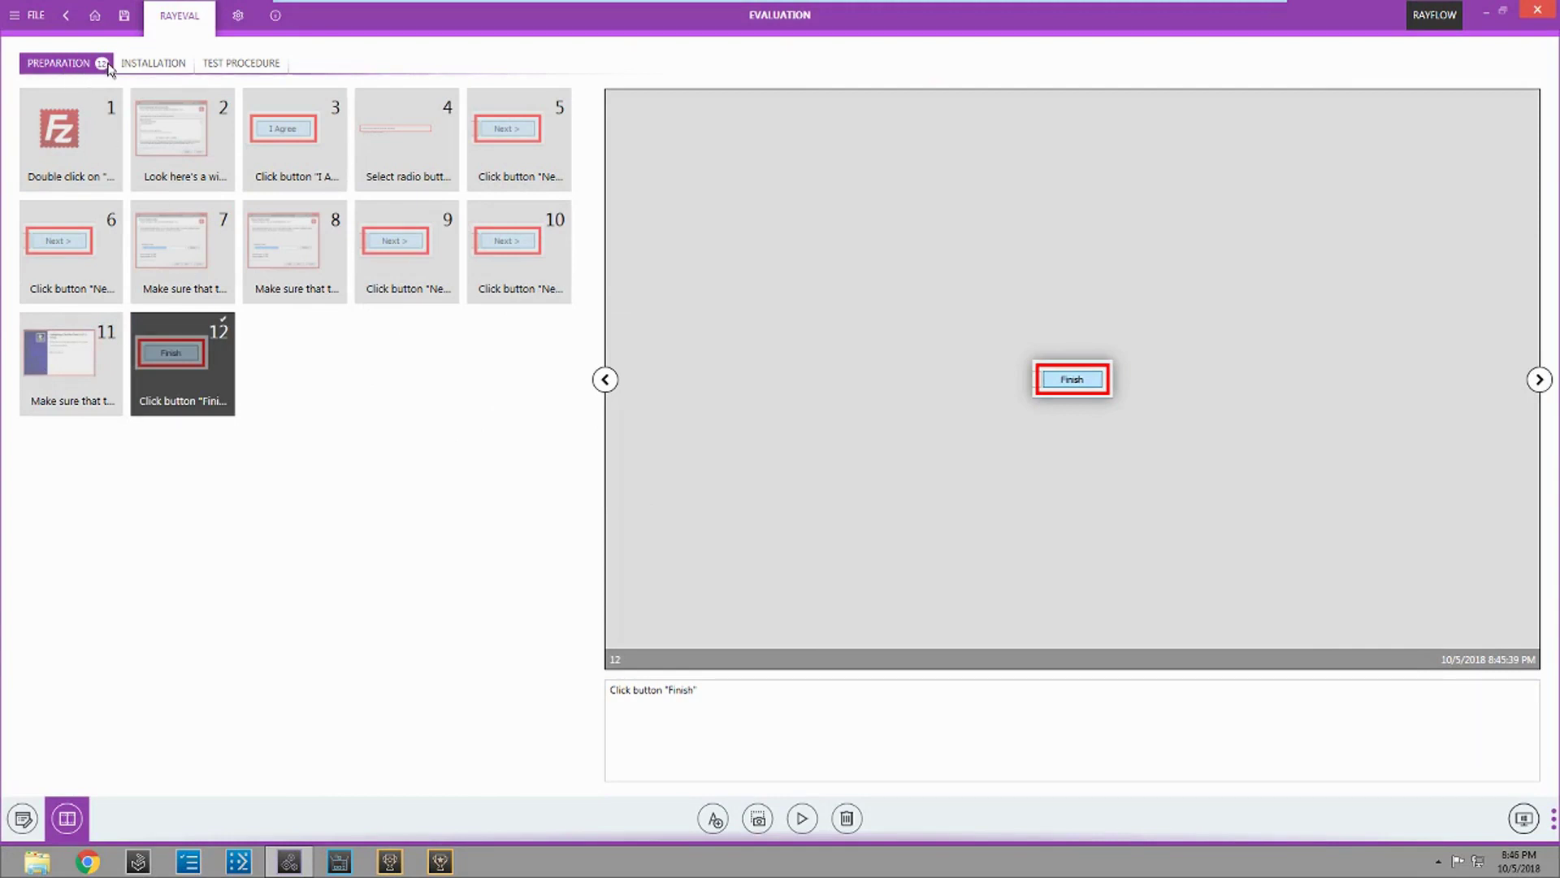
- Move all twelve recorded steps from the Preparation section to the Installation section
{"action": "left_click", "coordinate": [56, 153], "text": "shift"}
{"action": "right_click", "coordinate": [172, 163]}
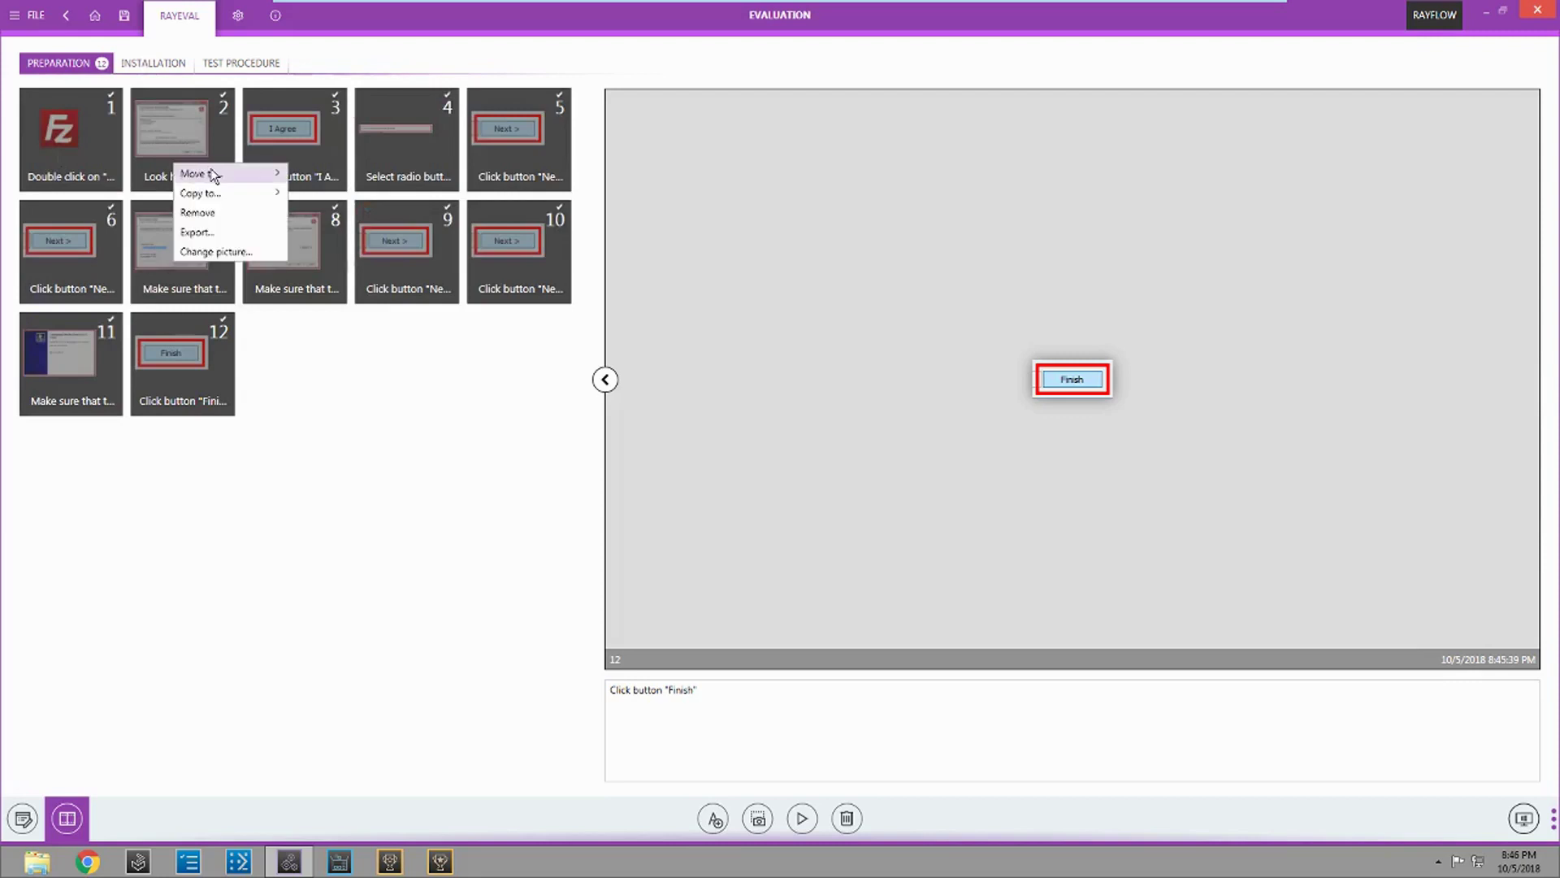
{"action": "mouse_move", "coordinate": [209, 173]}
{"action": "left_click", "coordinate": [364, 174]}
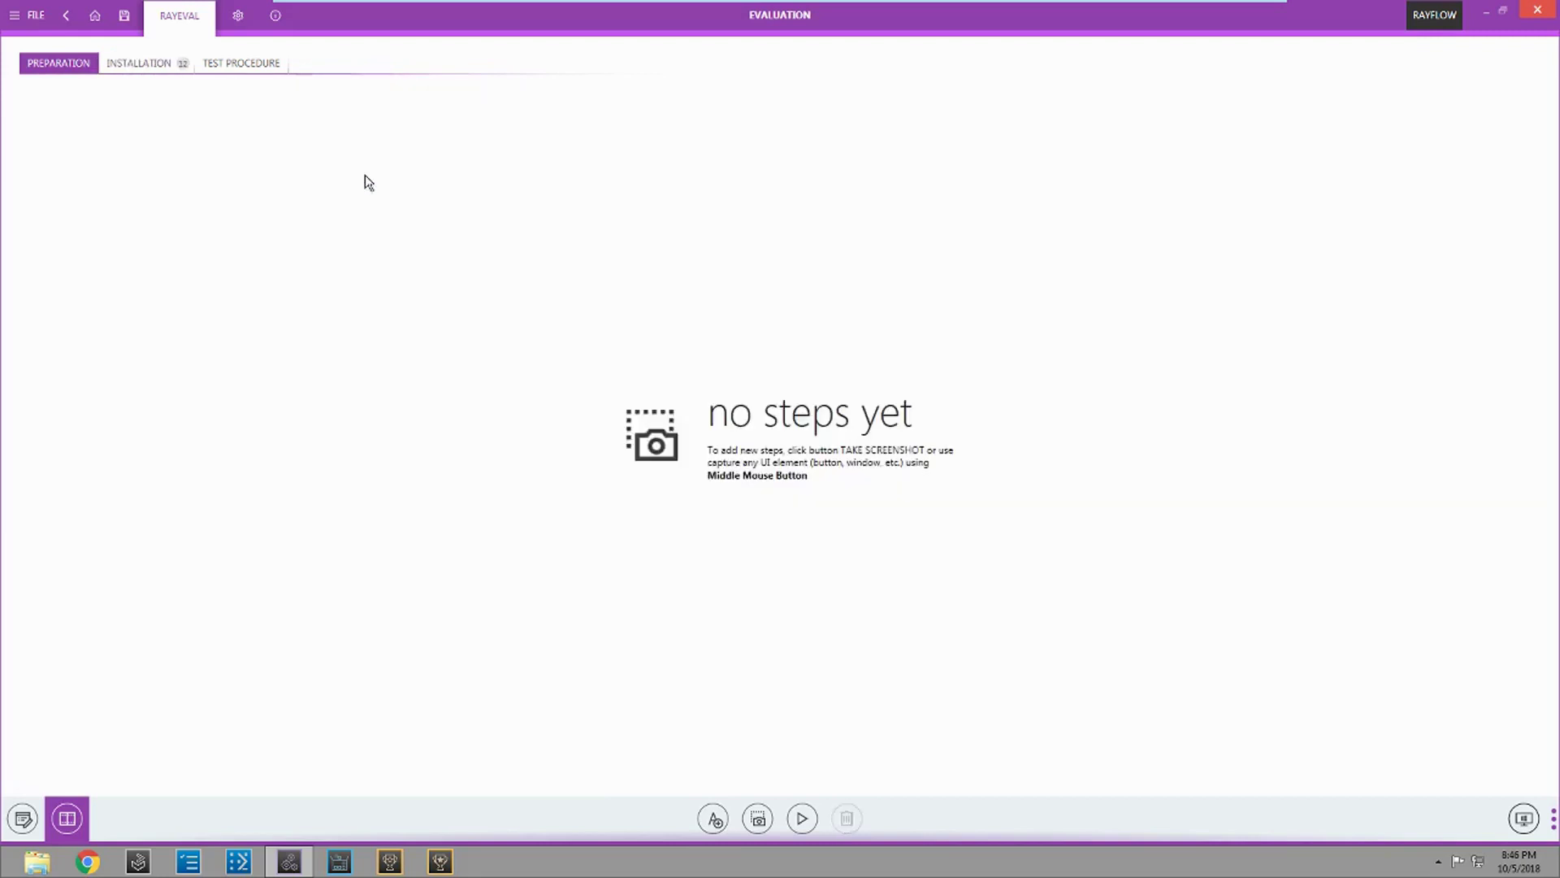
- Check the Installation, Post-Installation, Test Procedure and Preparation sections, and preview the recorded steps stored under Installation
{"action": "left_click", "coordinate": [135, 62]}
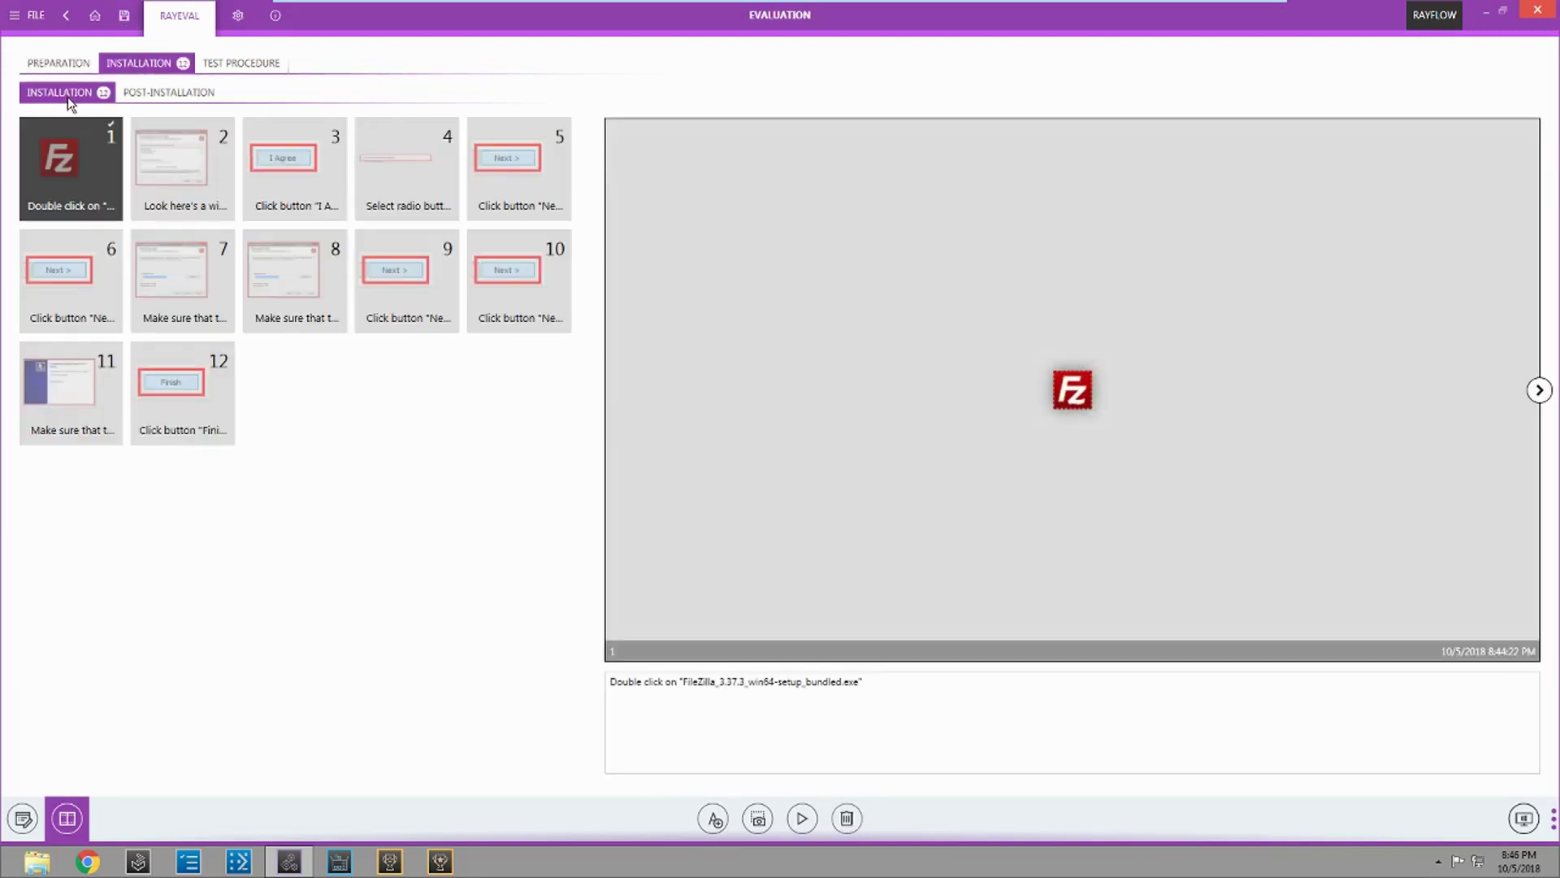
{"action": "left_click", "coordinate": [159, 95]}
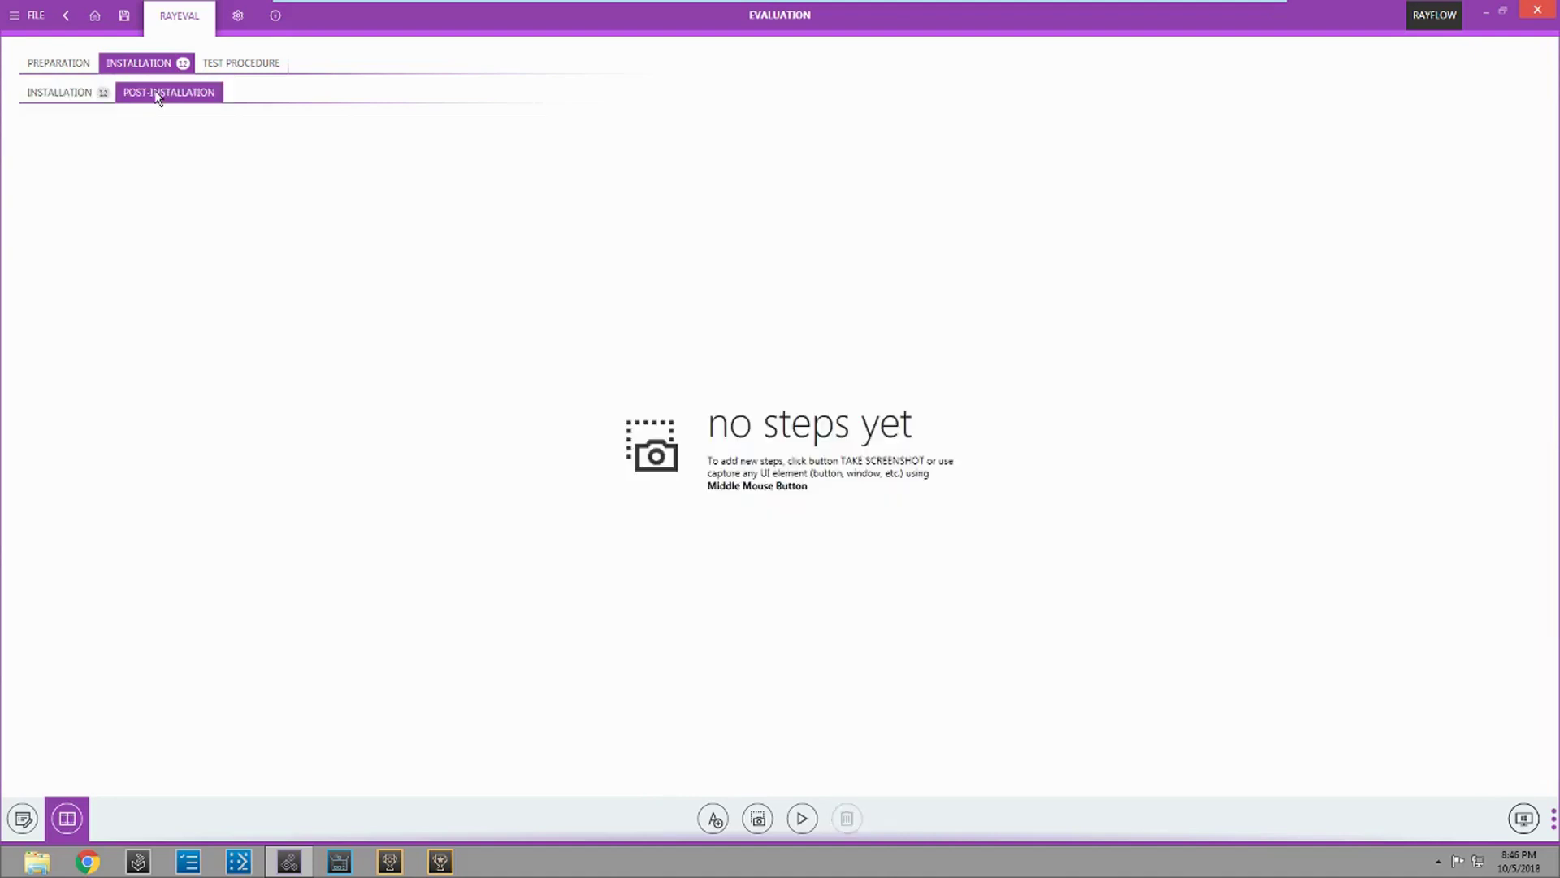
{"action": "left_click", "coordinate": [236, 65]}
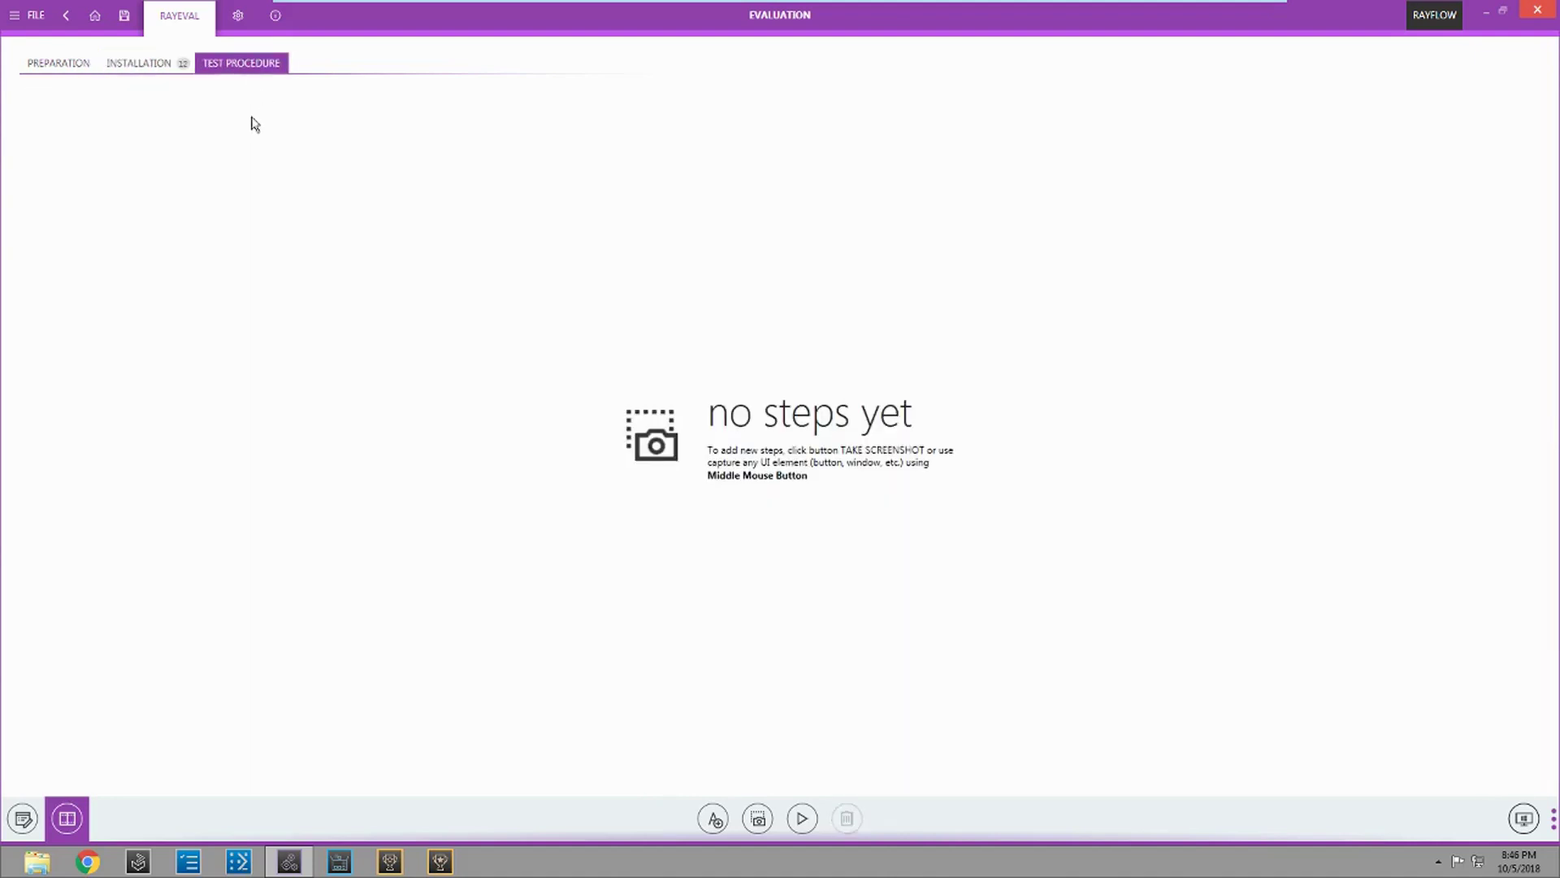
{"action": "left_click", "coordinate": [61, 65]}
{"action": "left_click", "coordinate": [139, 64]}
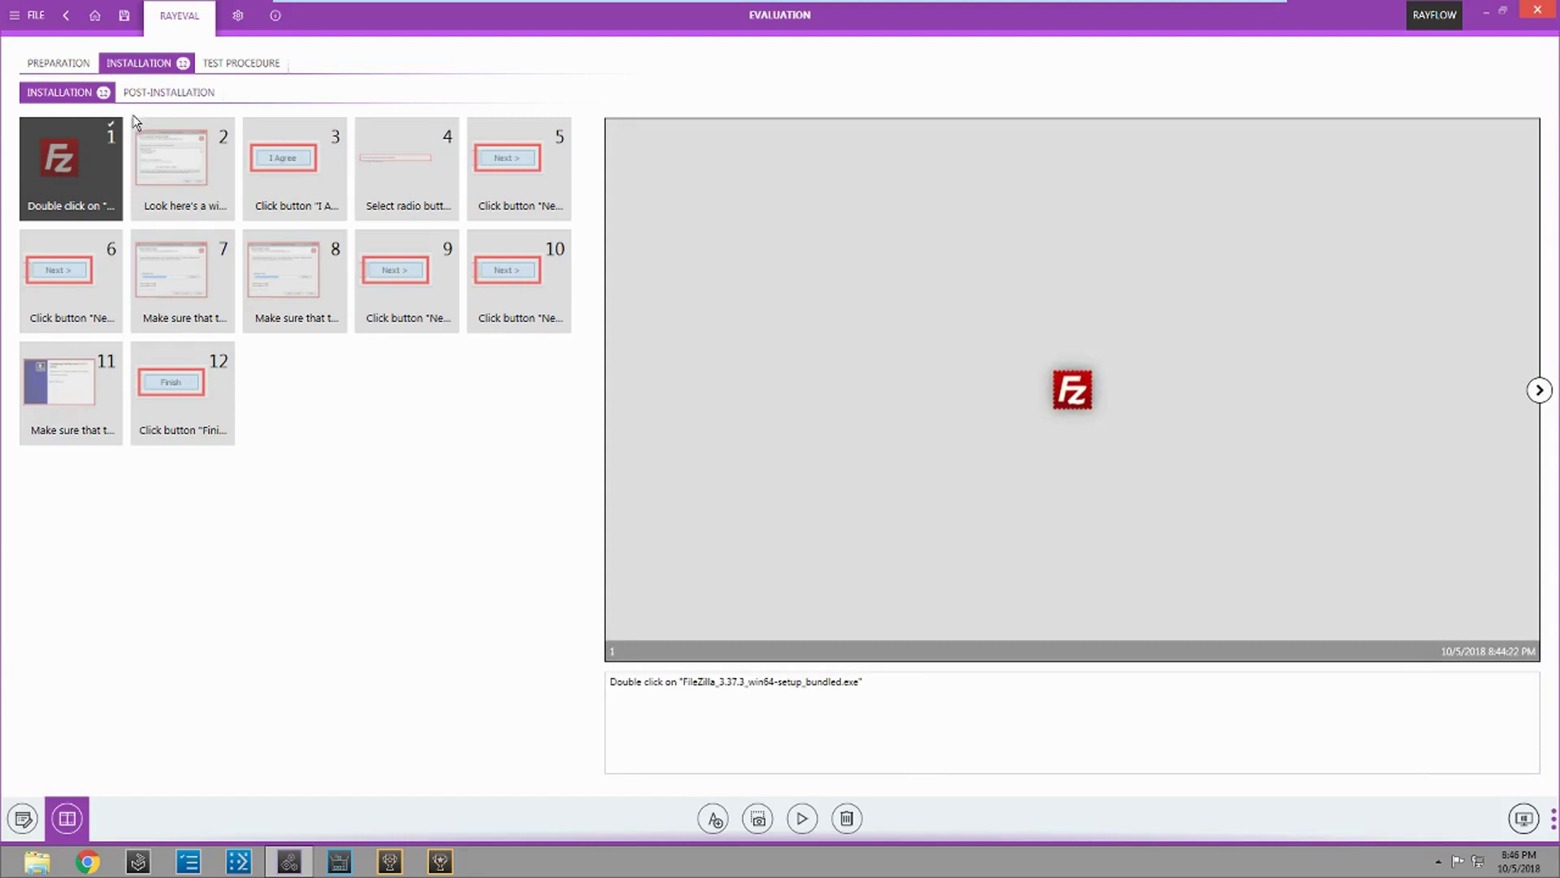
{"action": "mouse_move", "coordinate": [136, 130]}
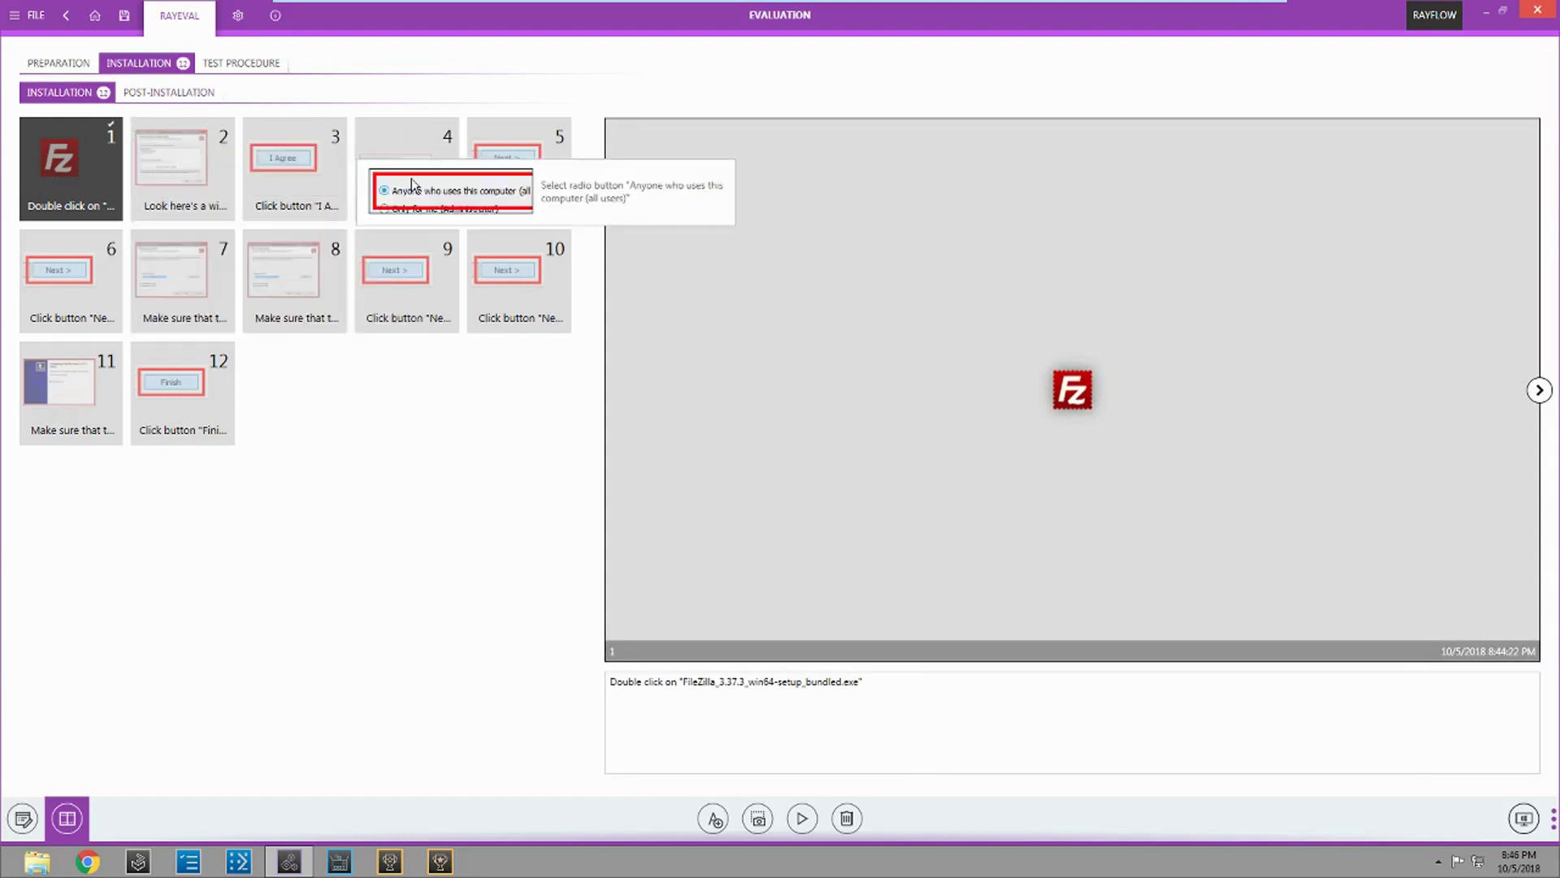
{"action": "mouse_move", "coordinate": [354, 328]}
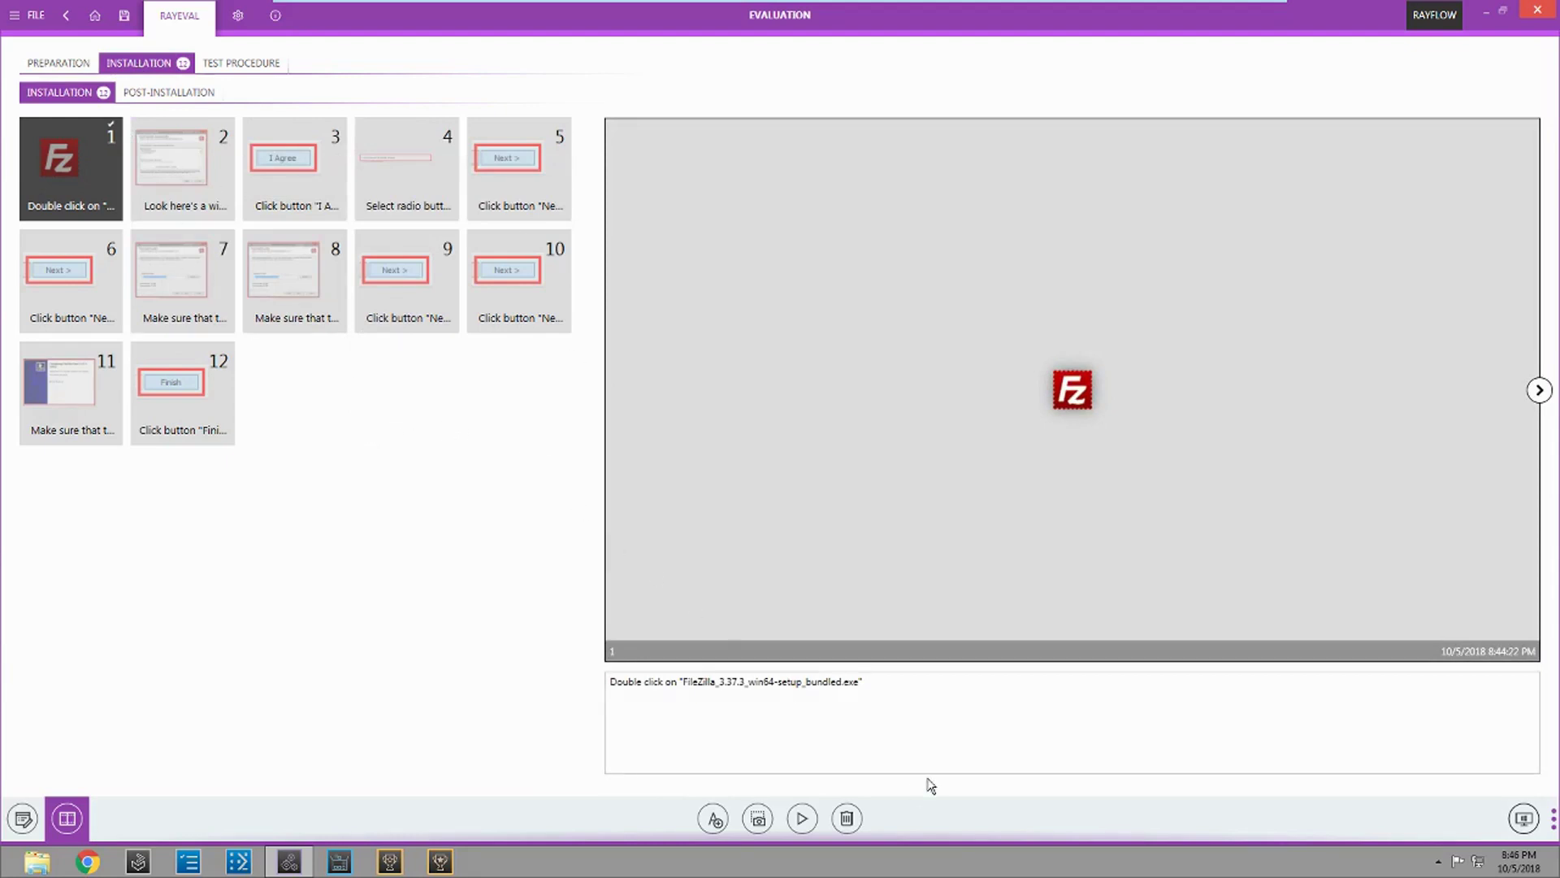
- Add a region screenshot of the RaySuite desktop background as a new step after the Finish button step
{"action": "left_click", "coordinate": [209, 411]}
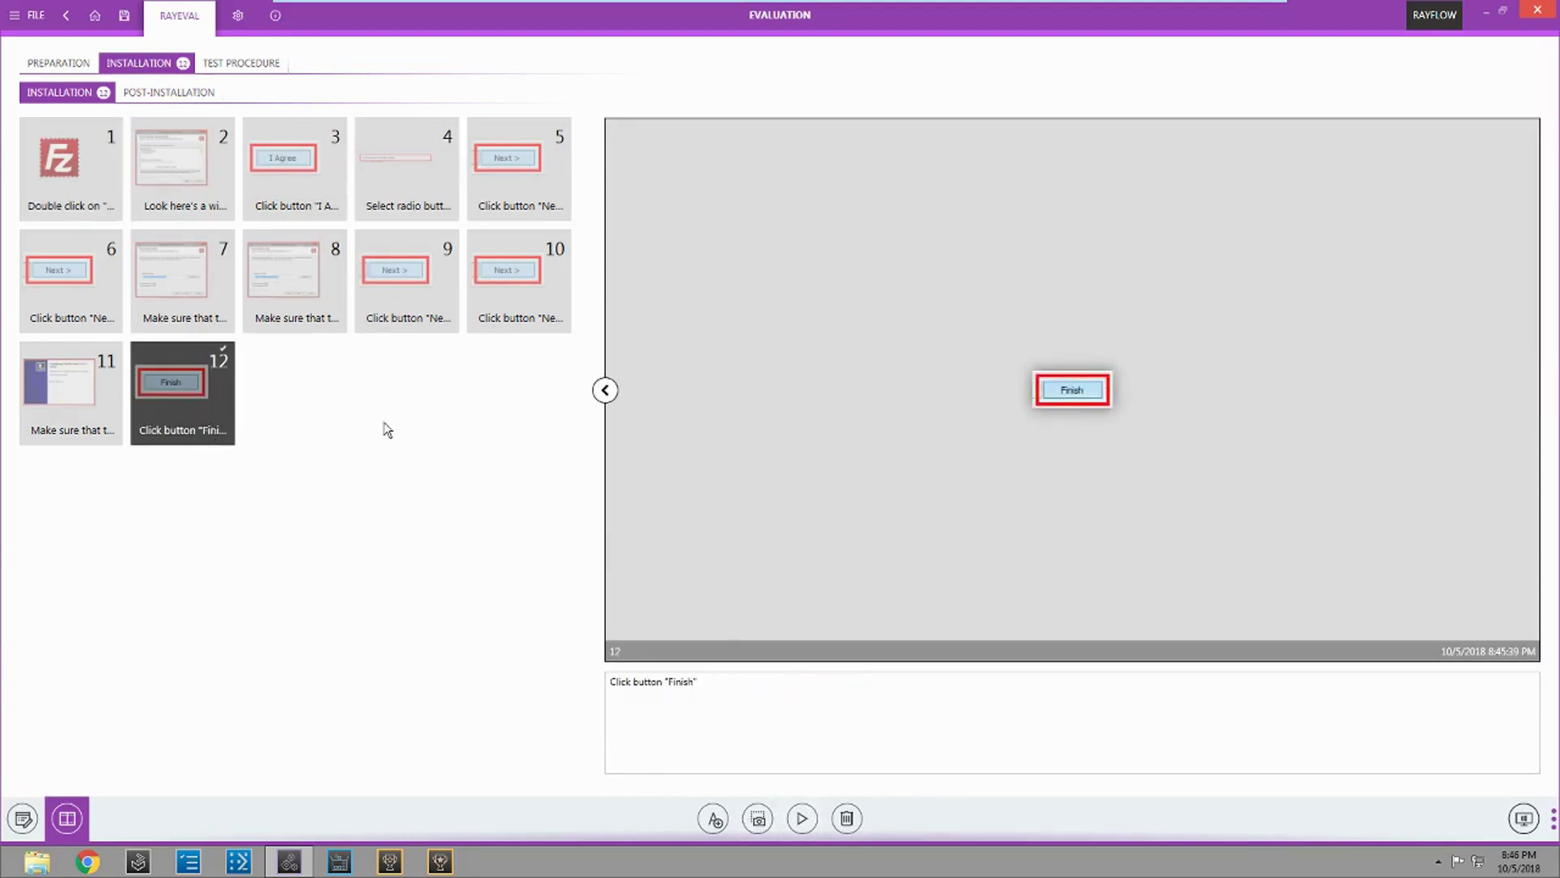
{"action": "left_click", "coordinate": [761, 821]}
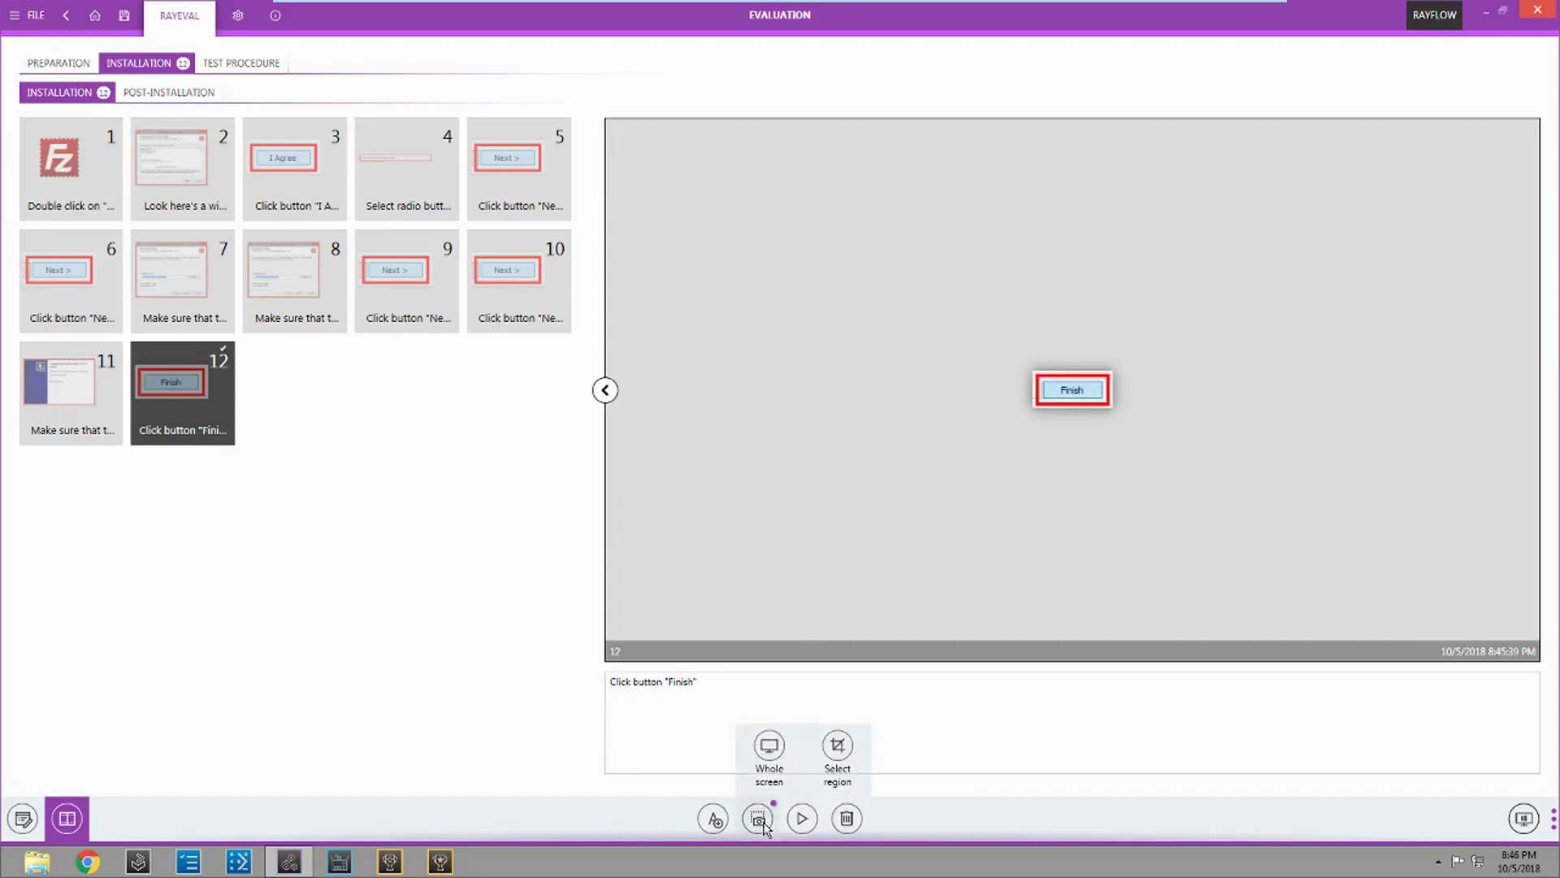
{"action": "left_click", "coordinate": [839, 744]}
{"action": "left_click_drag", "start_coordinate": [400, 278], "coordinate": [1119, 618]}
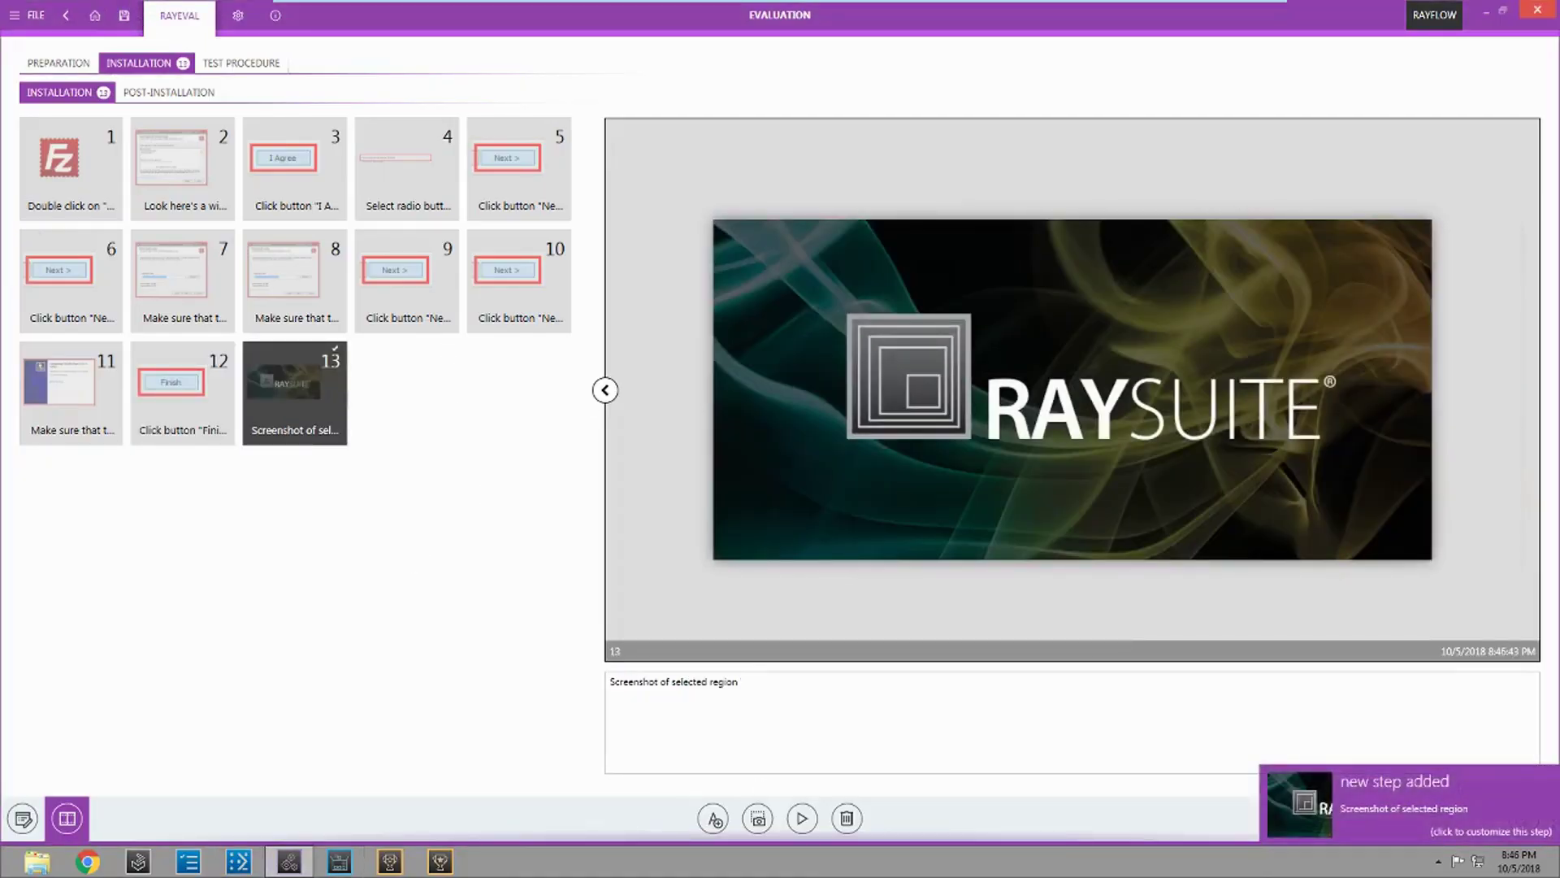
- Export the project to Word format with the RayEval Template, saving the .docx in Documents under the suggested file name
{"action": "left_click", "coordinate": [31, 15]}
{"action": "left_click", "coordinate": [42, 245]}
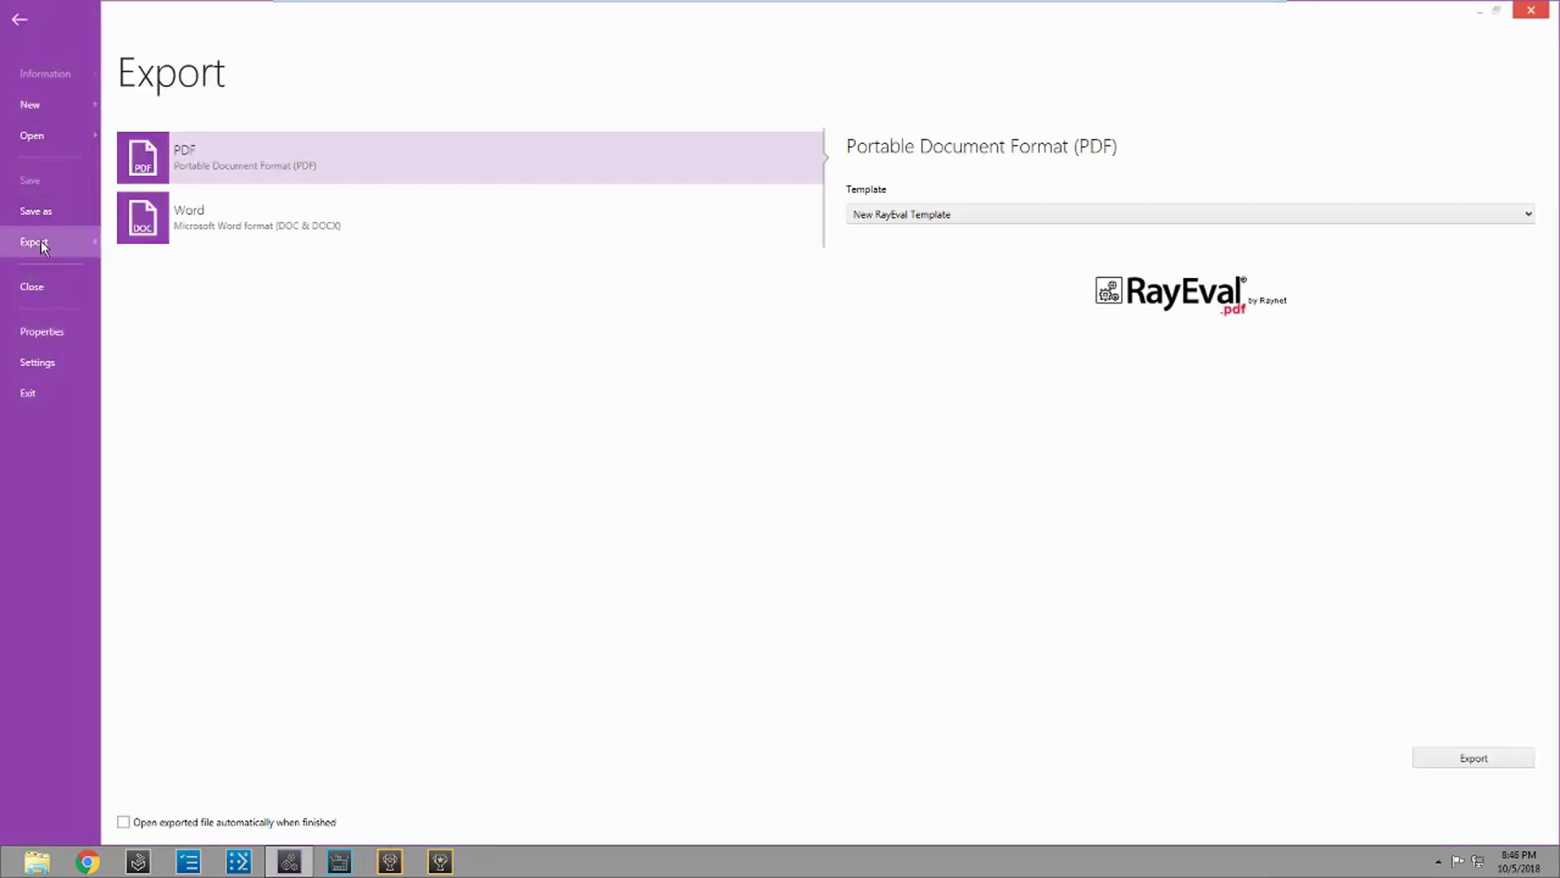
{"action": "left_click", "coordinate": [434, 239]}
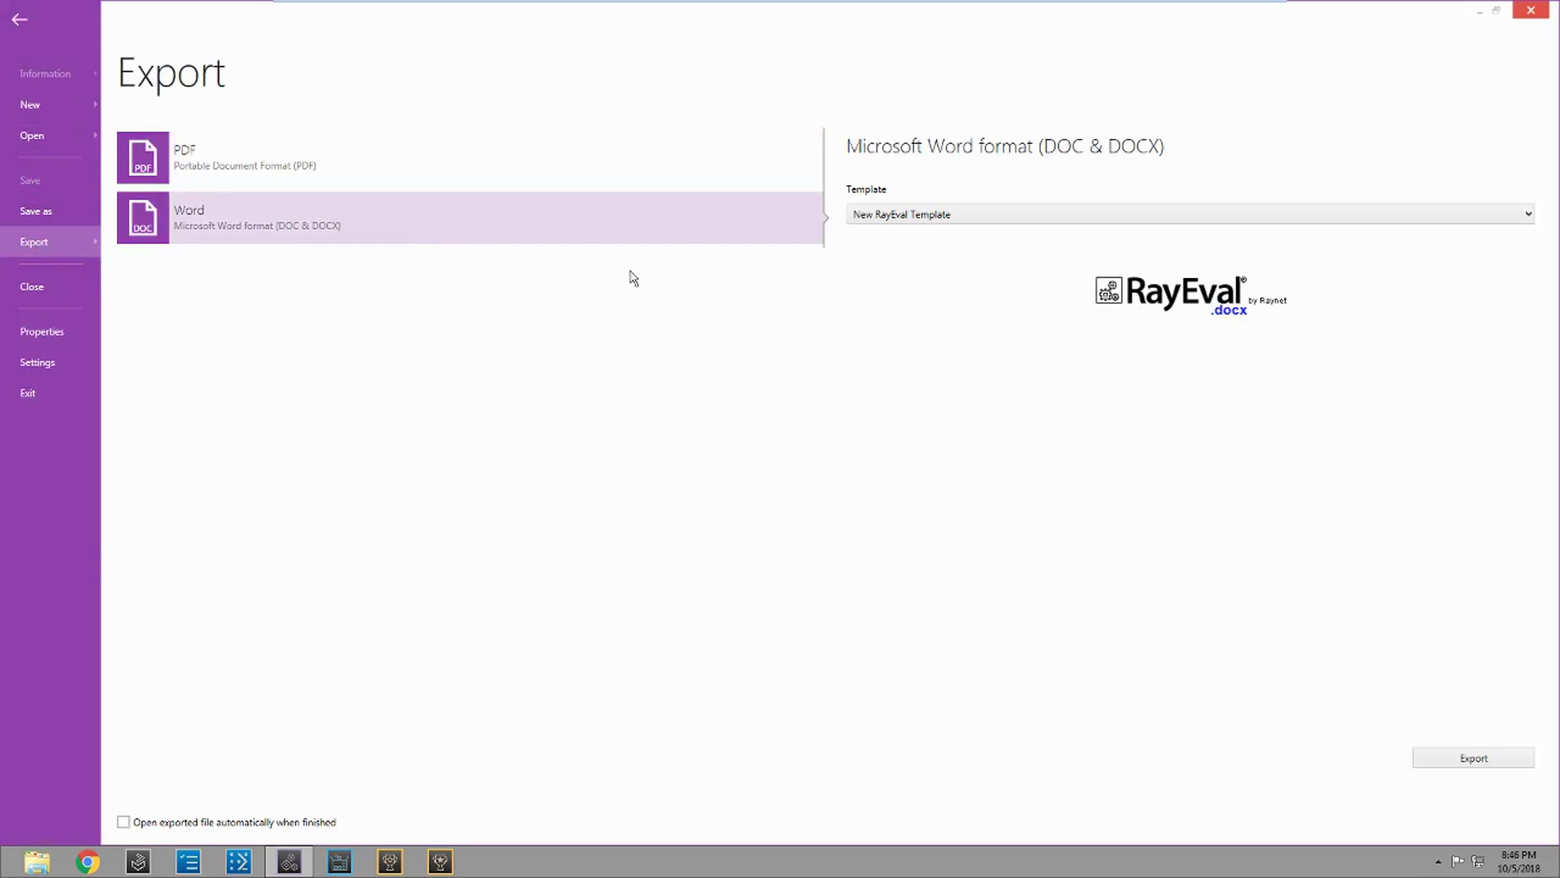
{"action": "left_click", "coordinate": [982, 215]}
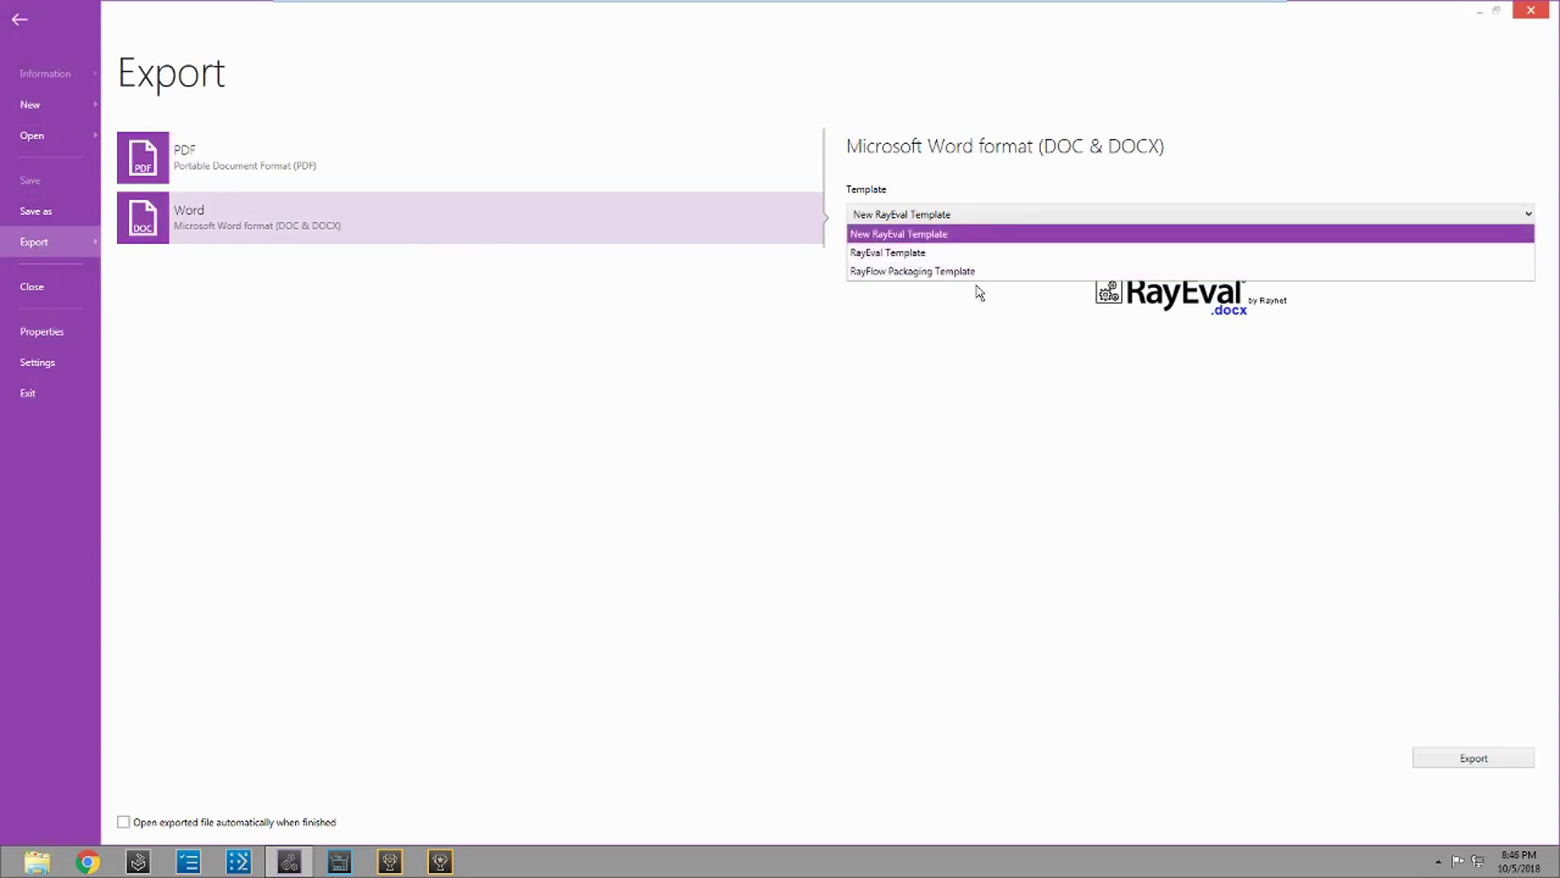
{"action": "left_click", "coordinate": [969, 252]}
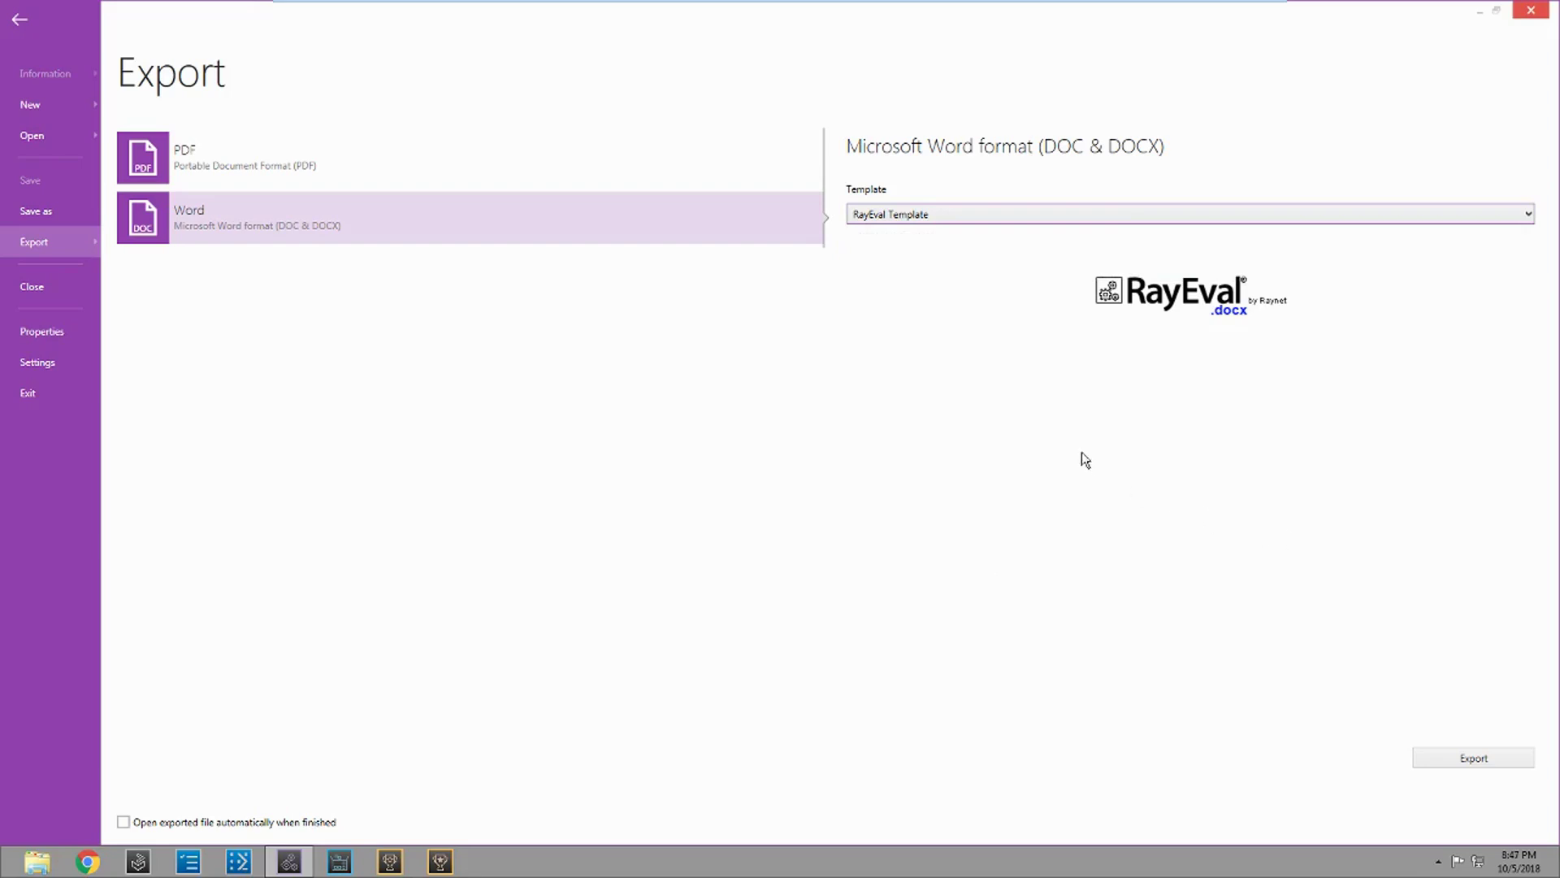
{"action": "left_click", "coordinate": [1487, 759]}
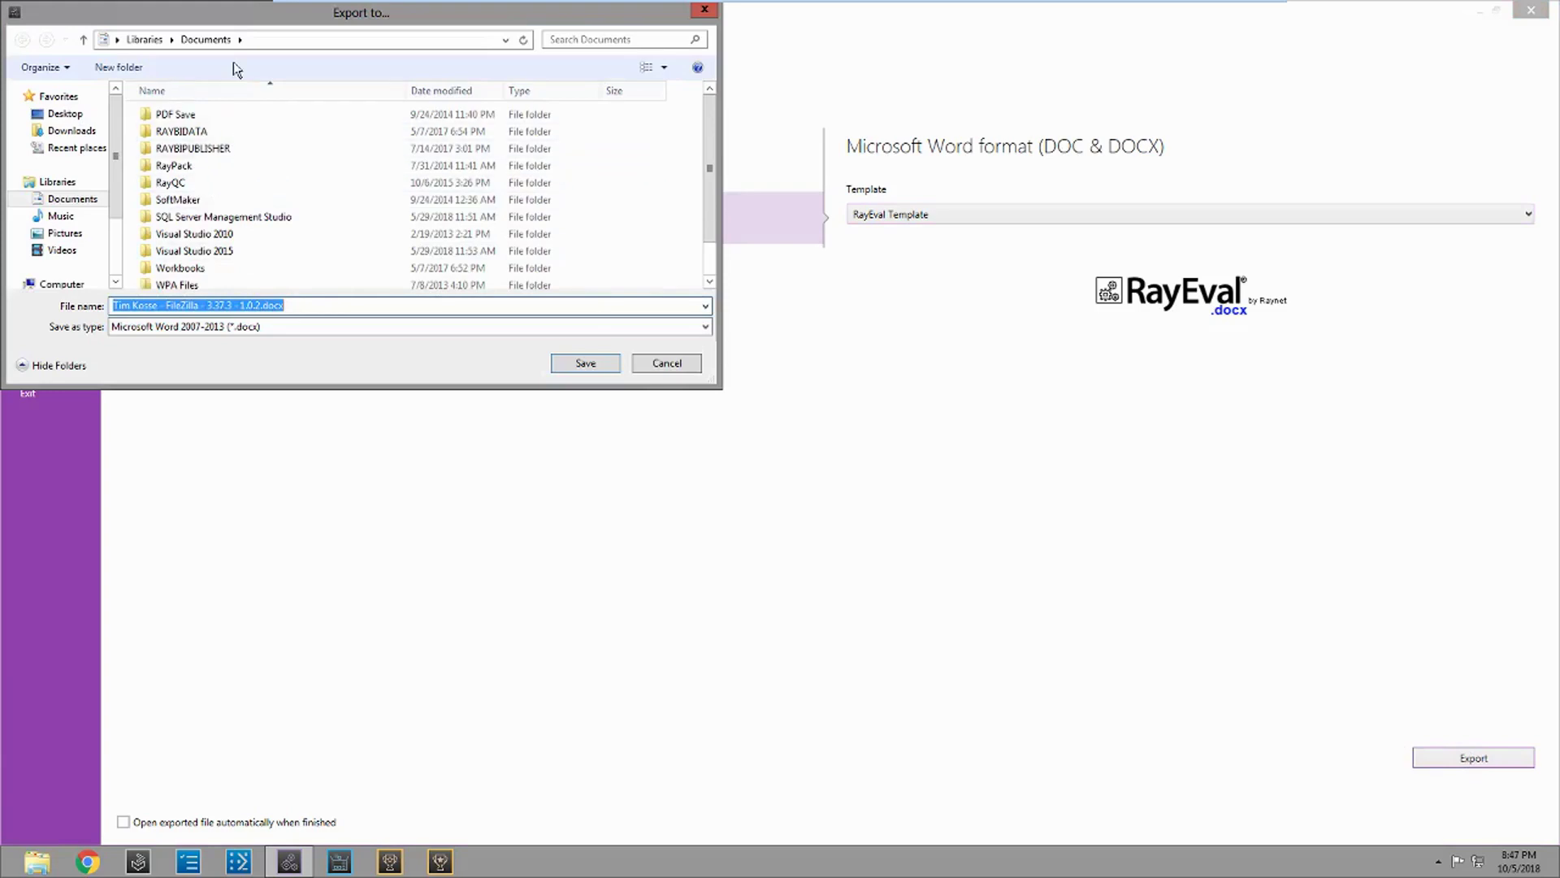
{"action": "left_click", "coordinate": [585, 365]}
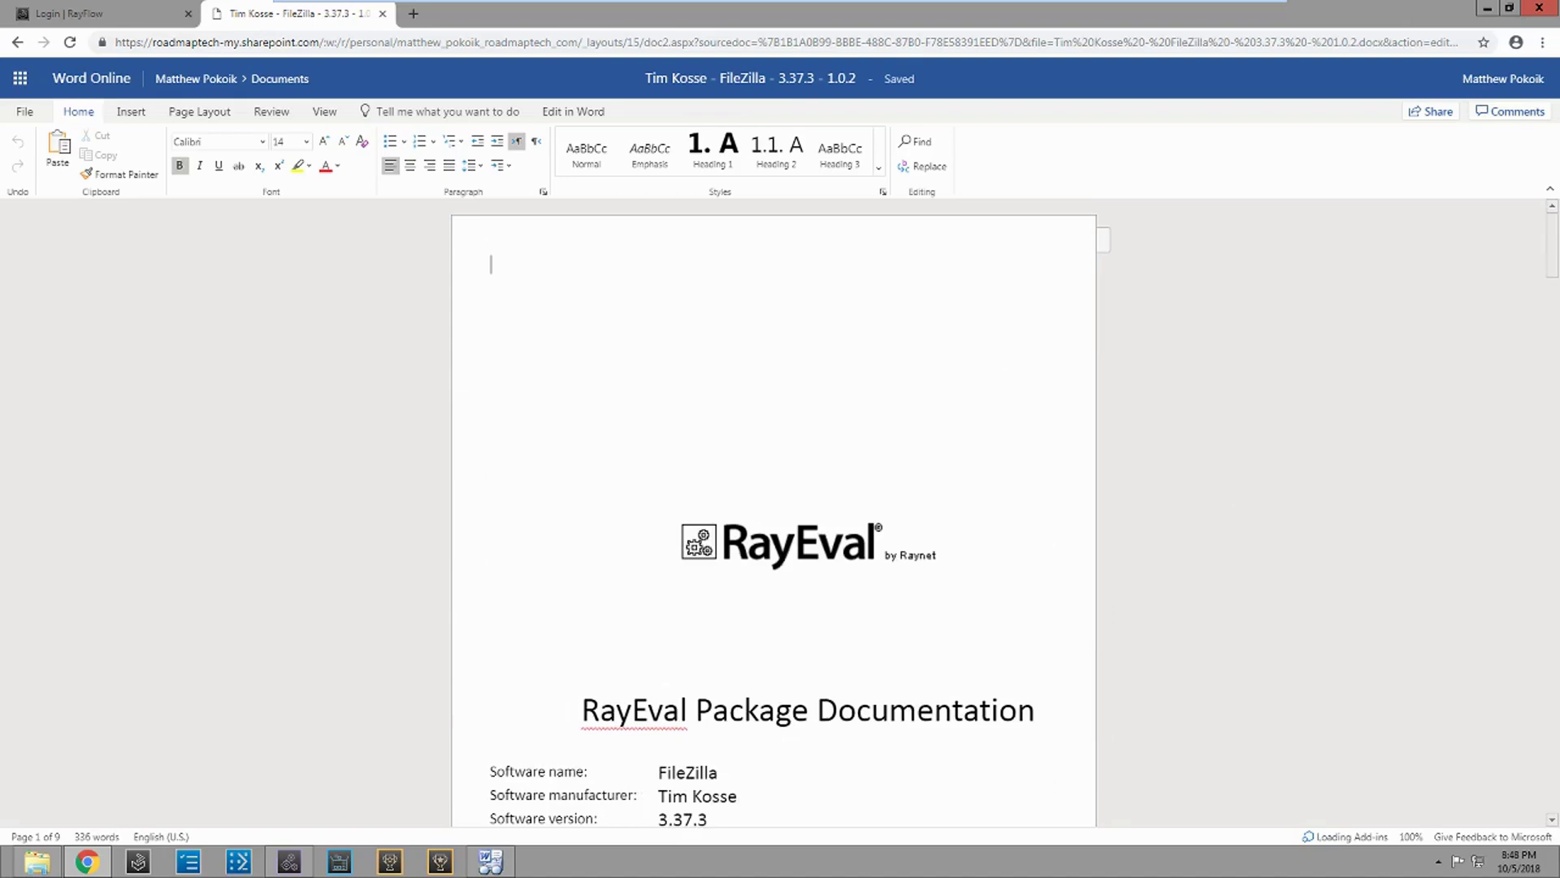
- In the exported document in Word Online, delete the Evaluator name row from the cover page's software details
{"action": "scroll", "coordinate": [773, 512], "scroll_direction": "down", "scroll_amount": 15}
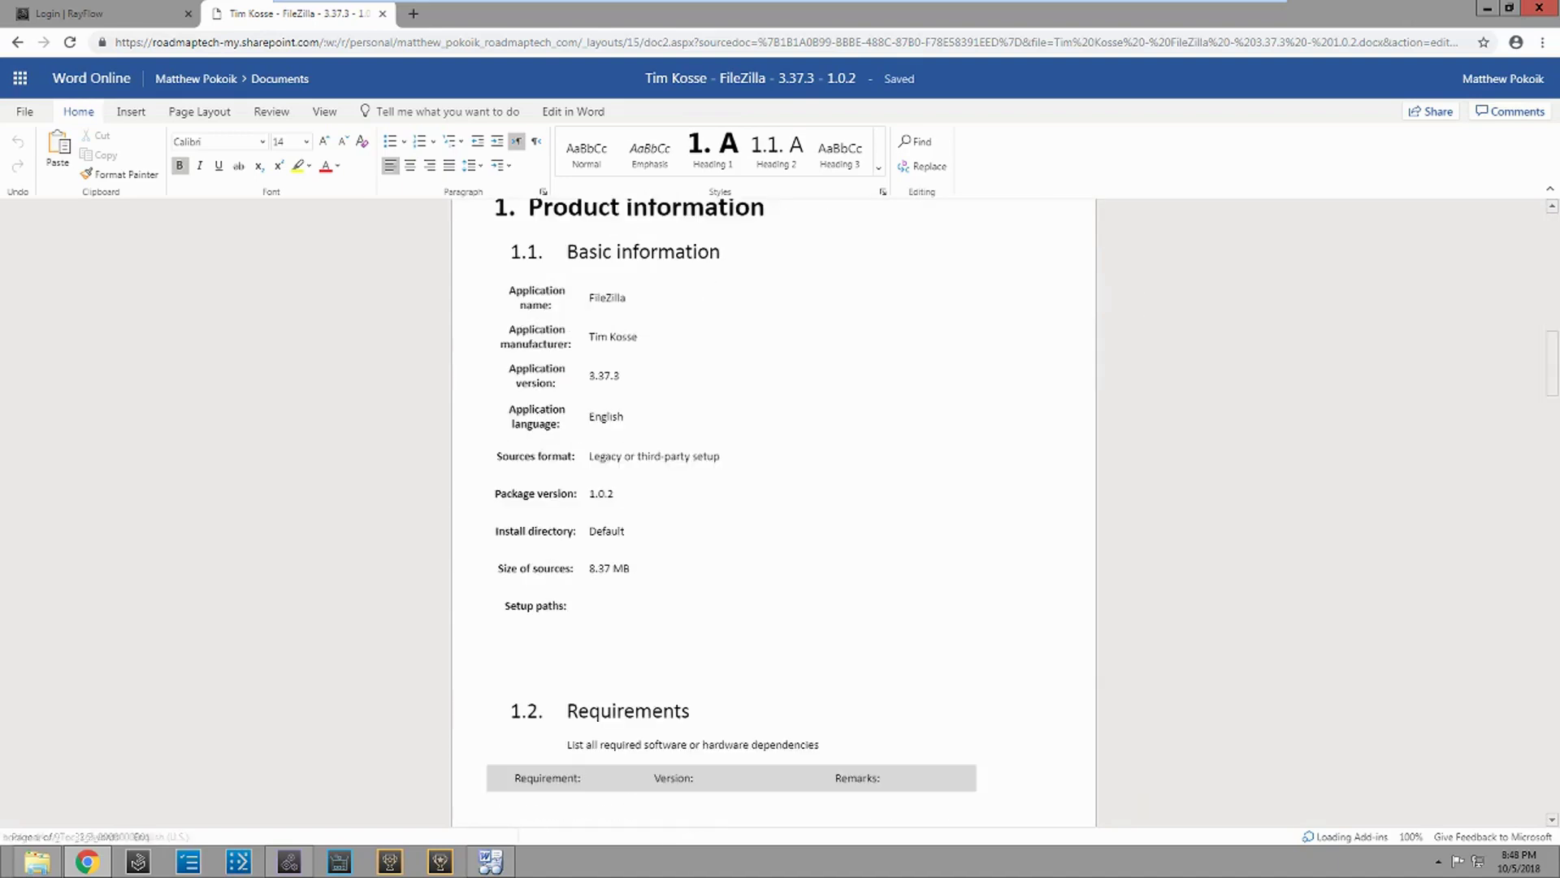
{"action": "scroll", "coordinate": [773, 512], "scroll_direction": "up", "scroll_amount": 15}
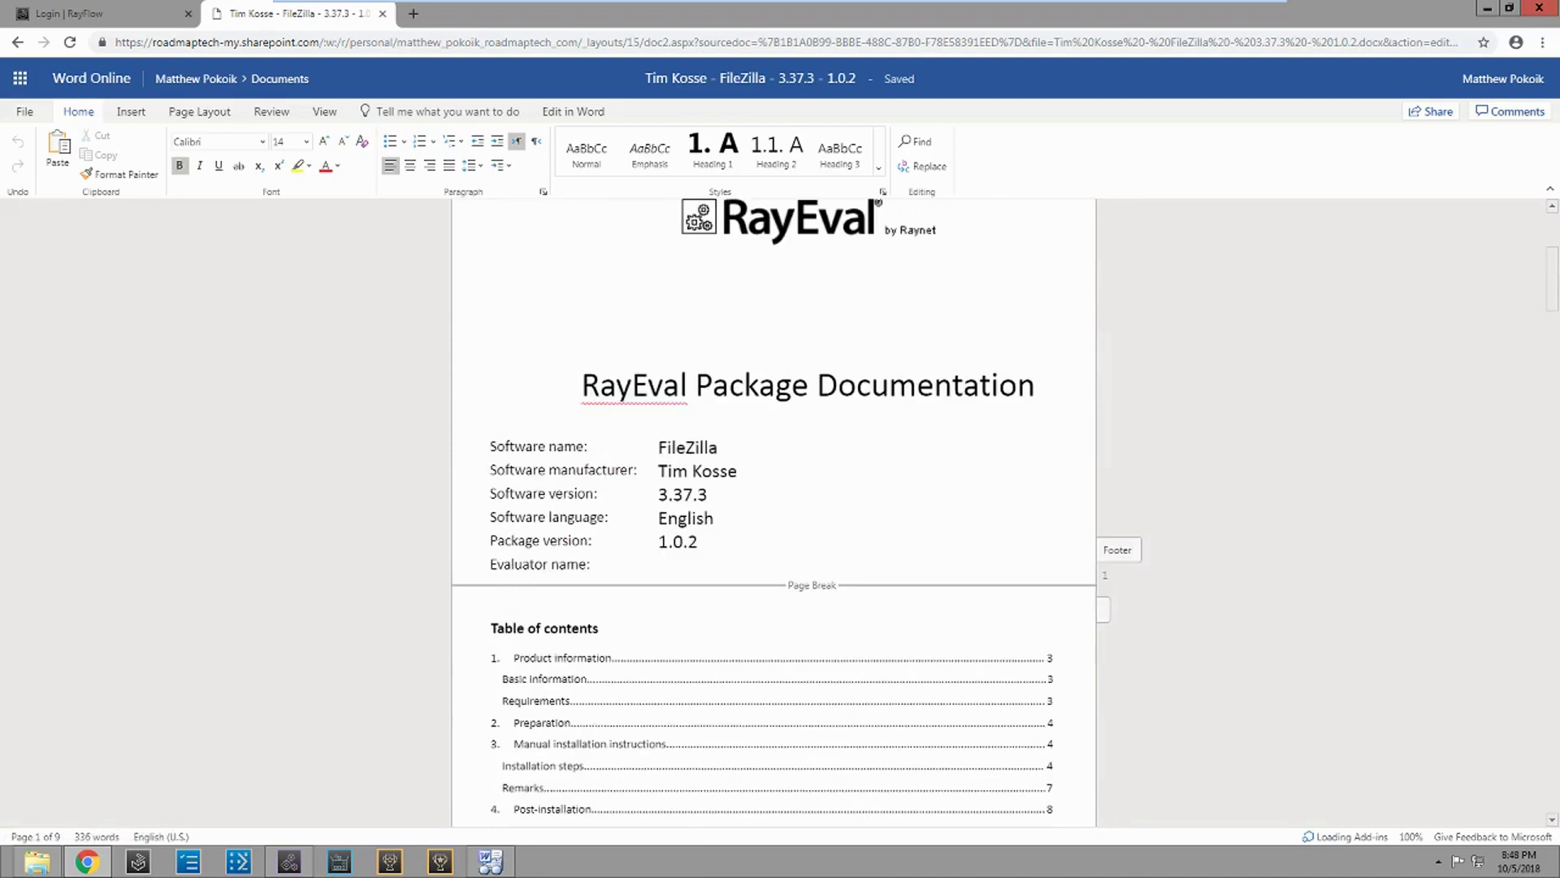
{"action": "left_click_drag", "start_coordinate": [661, 448], "coordinate": [702, 542]}
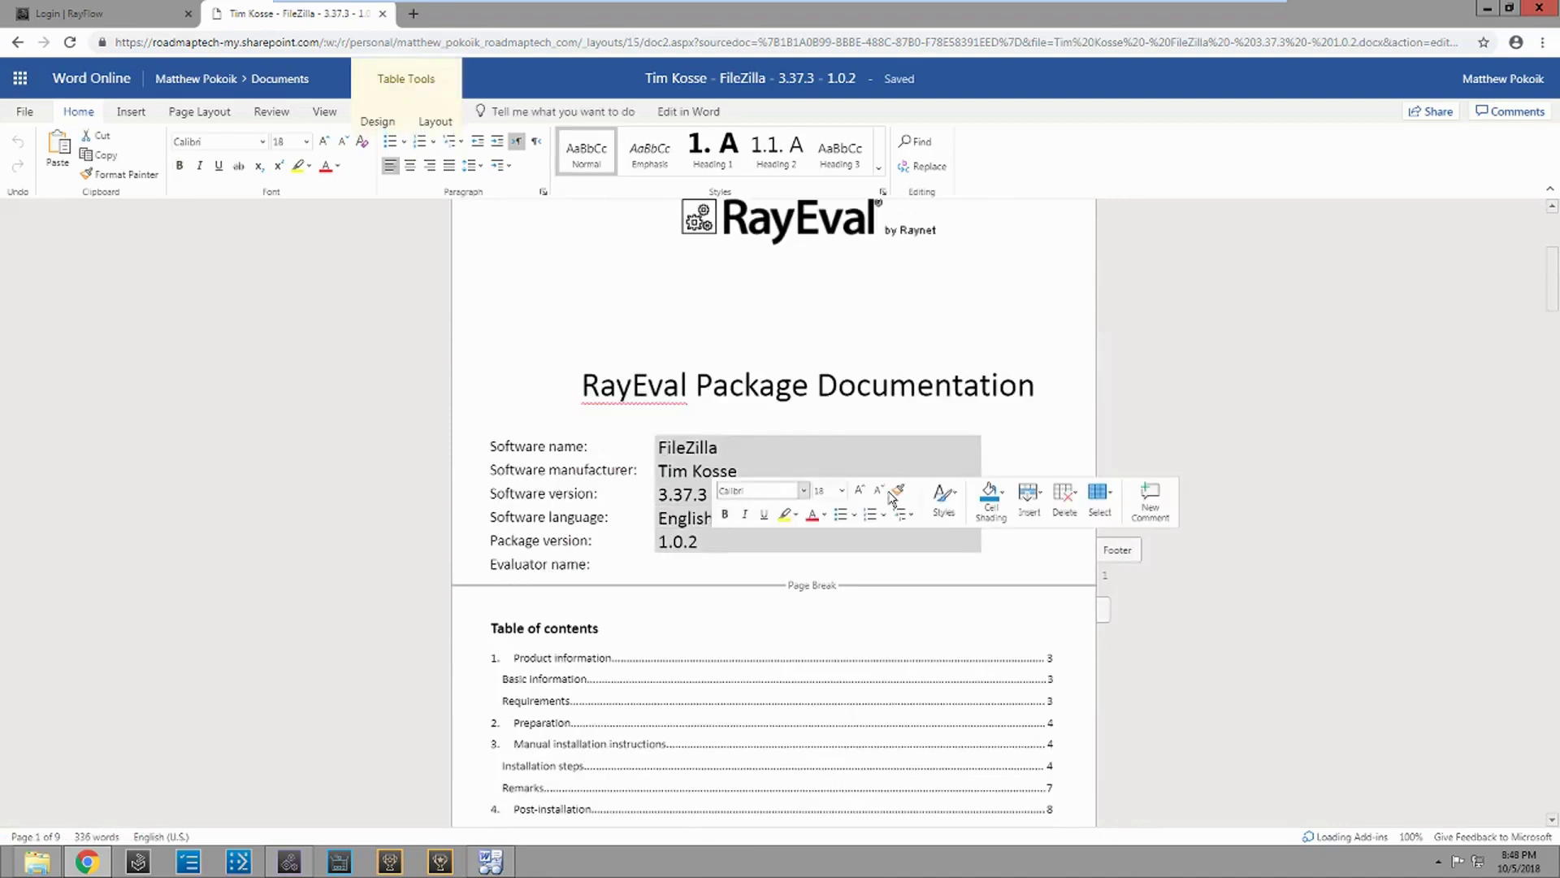
{"action": "scroll", "coordinate": [774, 512], "scroll_direction": "down", "scroll_amount": 1}
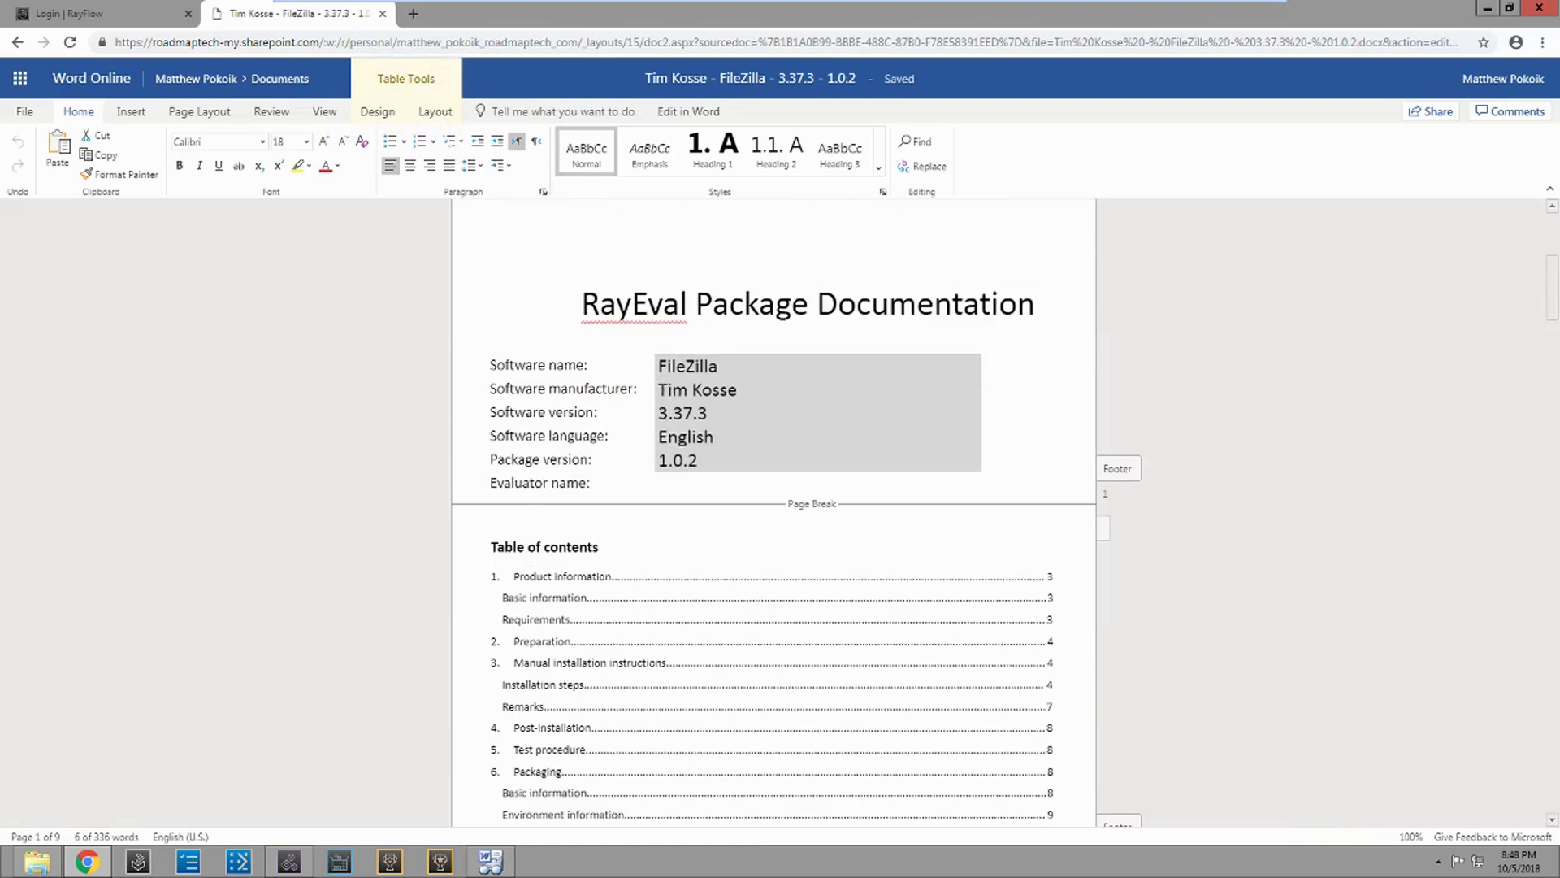
{"action": "left_click", "coordinate": [612, 577]}
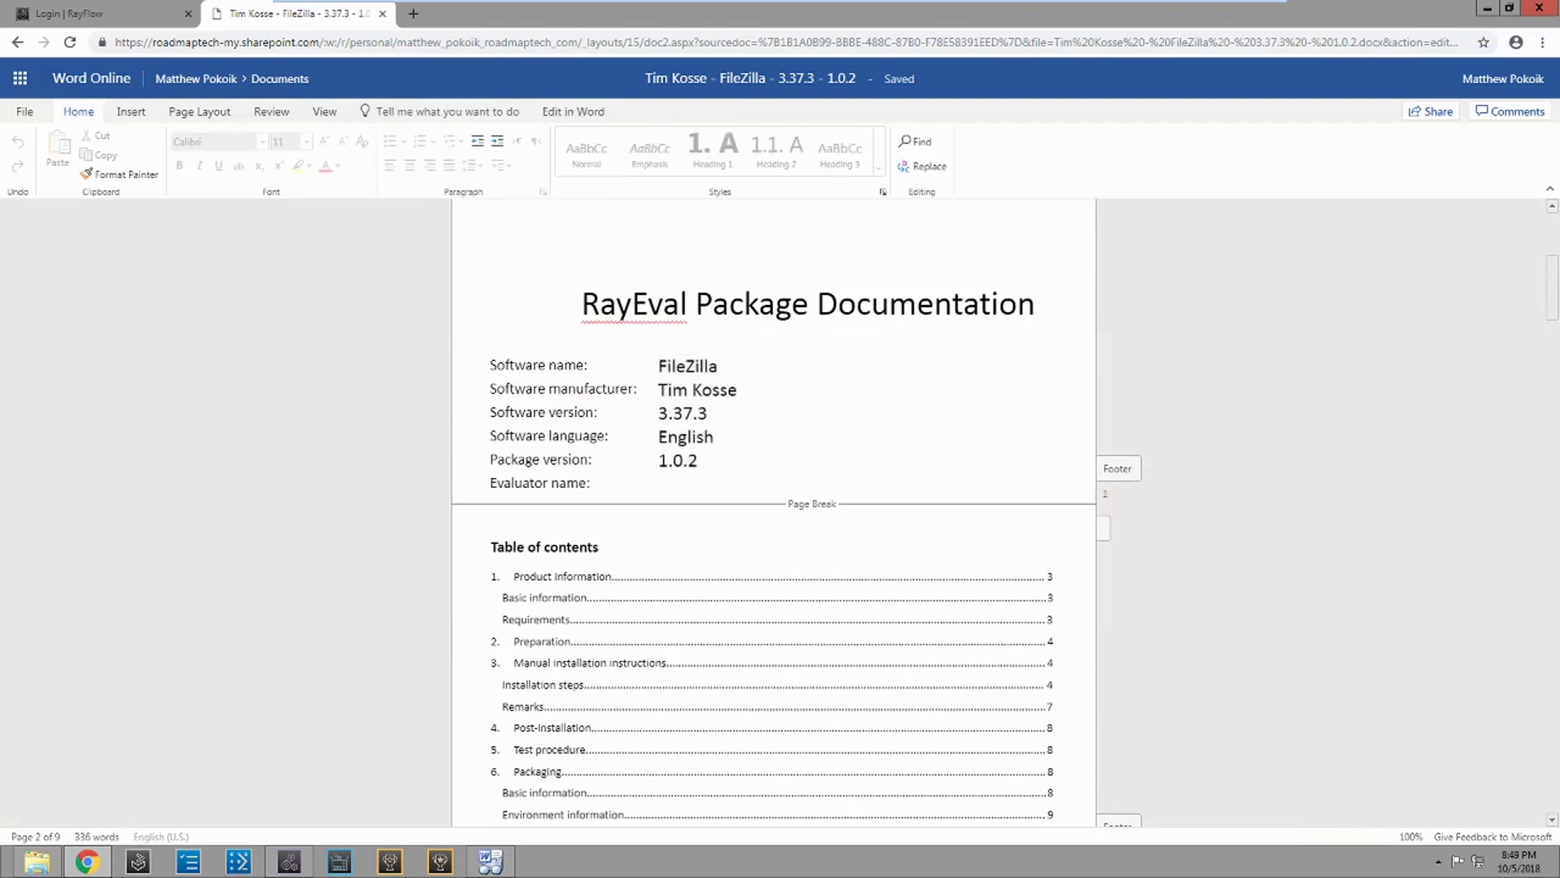
{"action": "left_click", "coordinate": [731, 483]}
{"action": "left_click_drag", "start_coordinate": [732, 483], "coordinate": [569, 483]}
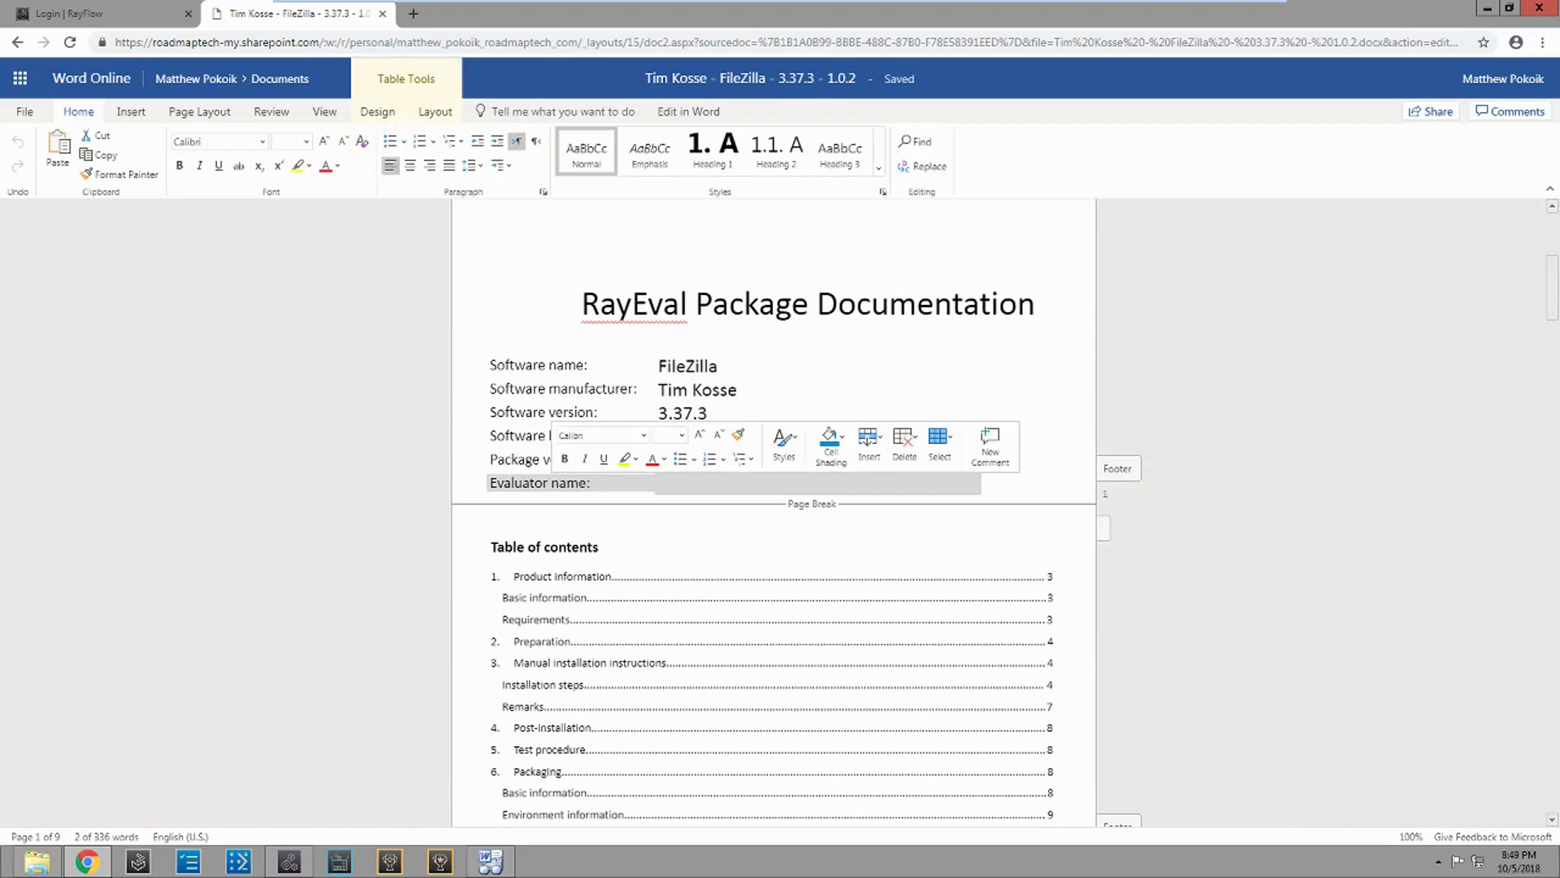
{"action": "key", "text": "BackSpace"}
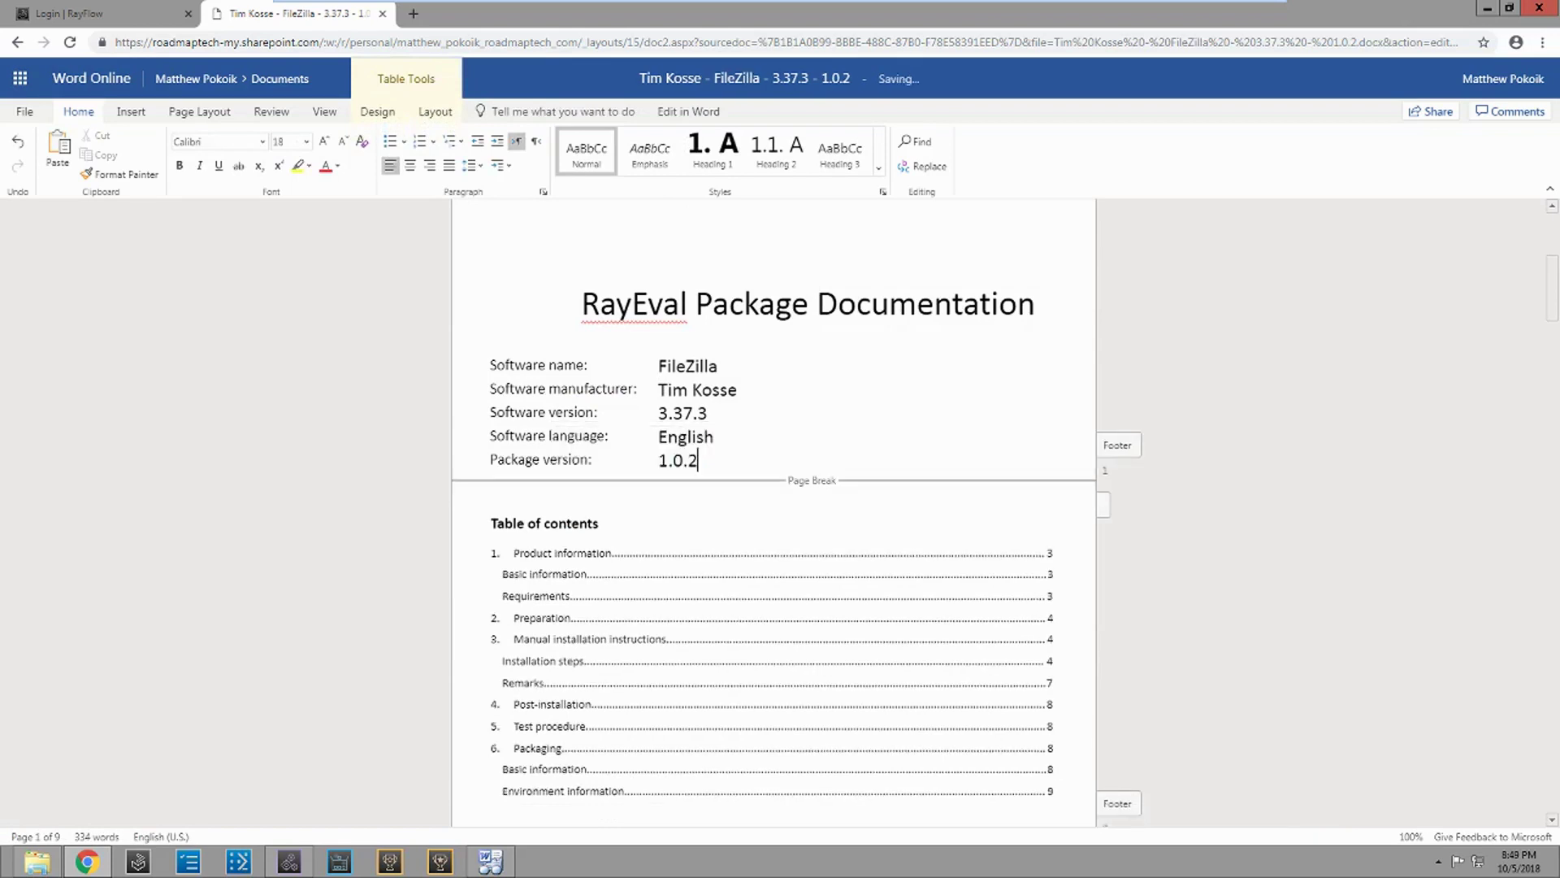
- Examine the table of contents and the captured screenshots and descriptions under Installation steps in the exported document
{"action": "scroll", "coordinate": [774, 512], "scroll_direction": "down", "scroll_amount": 6}
{"action": "scroll", "coordinate": [774, 512], "scroll_direction": "up", "scroll_amount": 6}
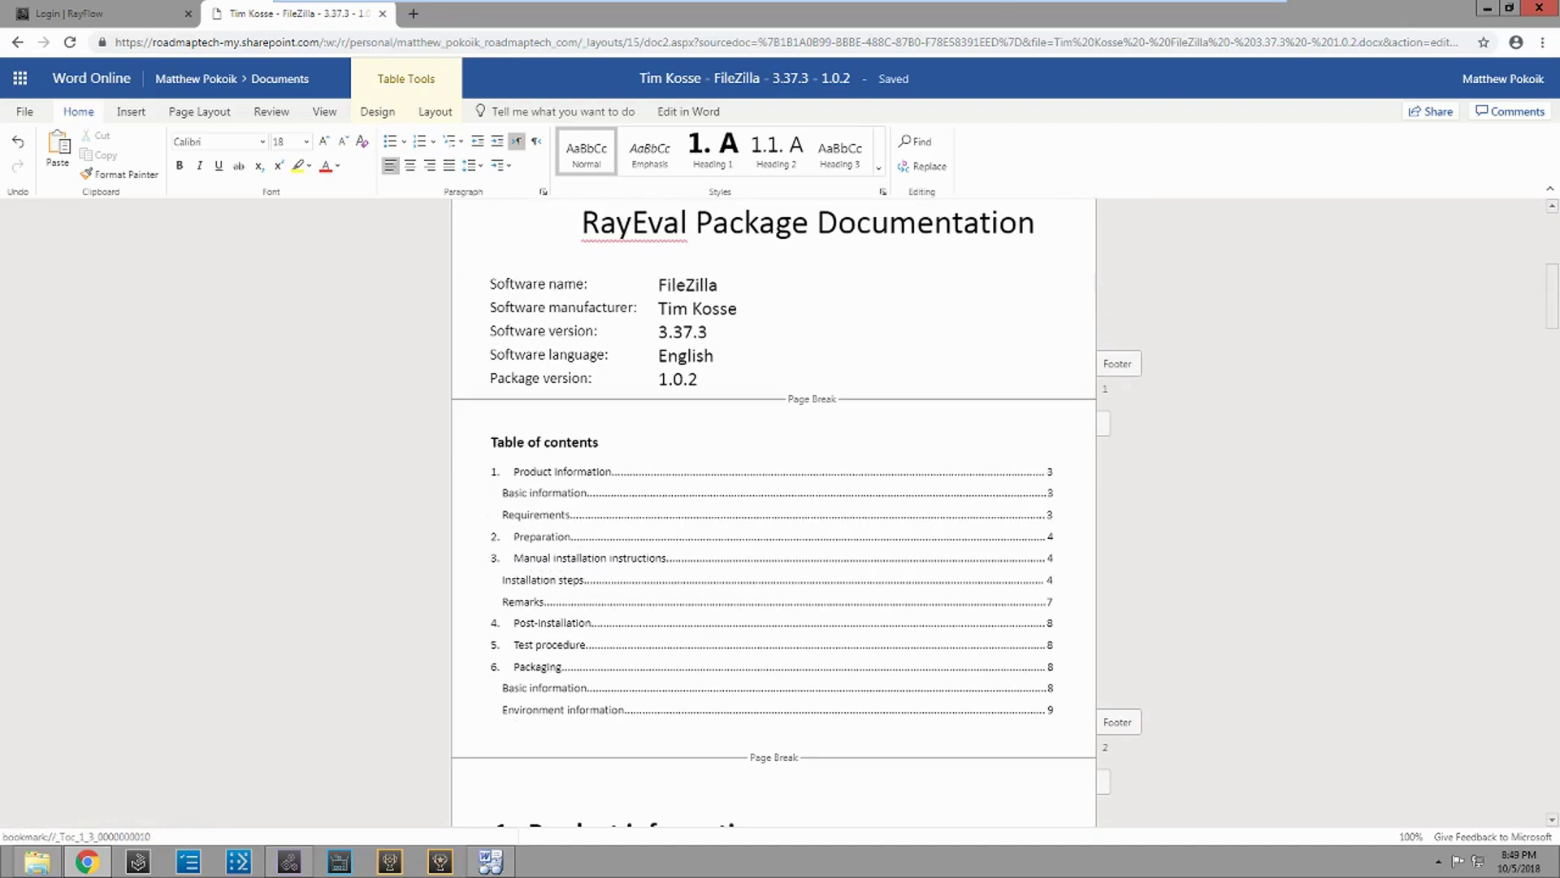
{"action": "left_click_drag", "start_coordinate": [503, 581], "coordinate": [1046, 580]}
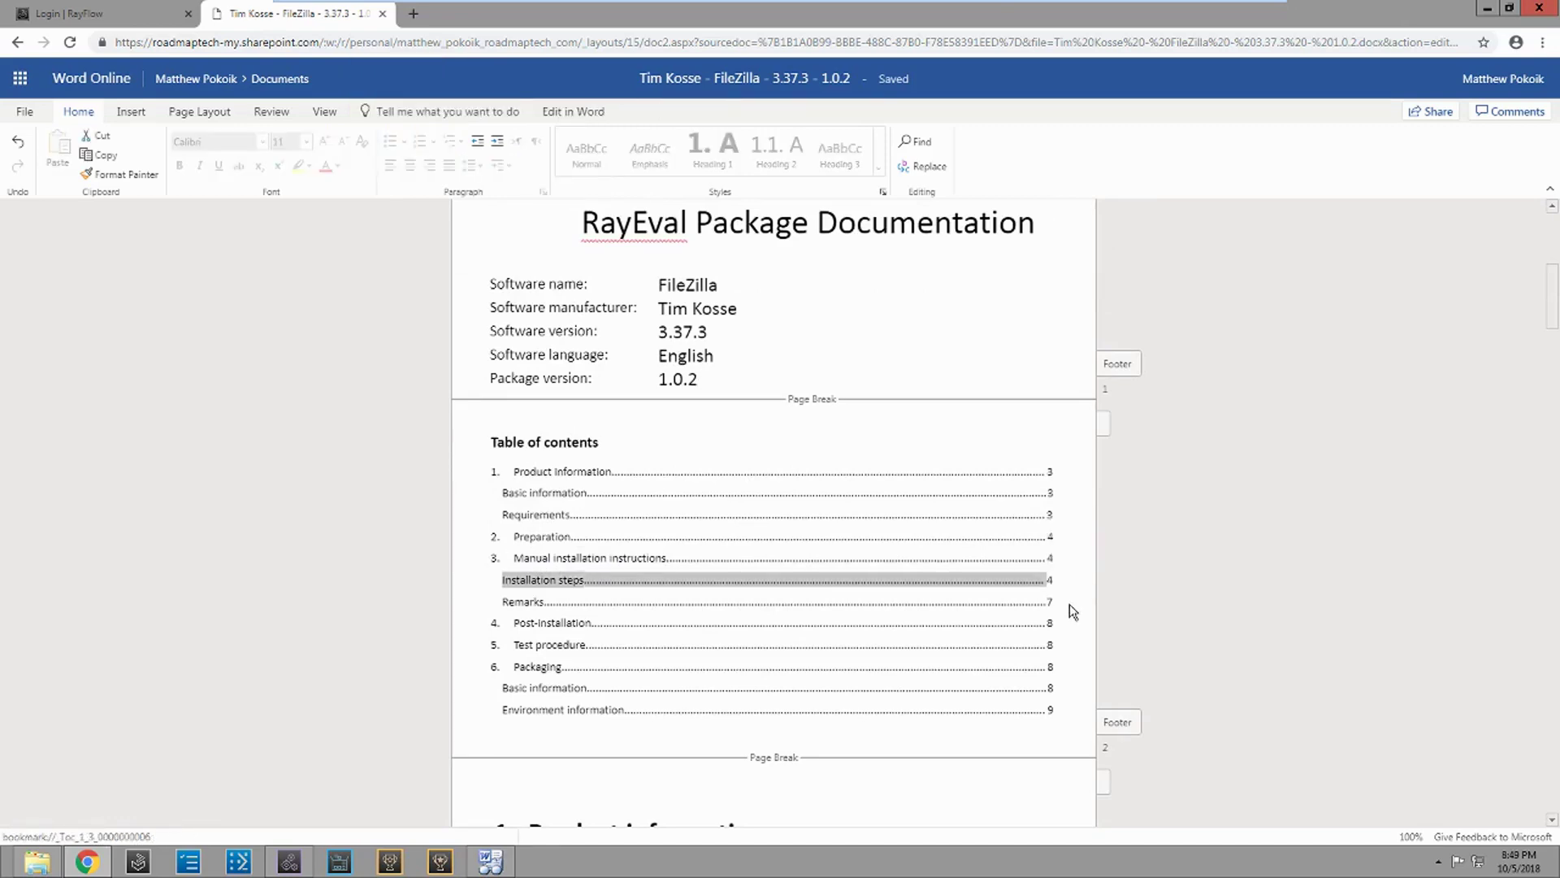
{"action": "scroll", "coordinate": [1089, 655], "scroll_direction": "down", "scroll_amount": 8}
{"action": "scroll", "coordinate": [1089, 655], "scroll_direction": "down", "scroll_amount": 15}
{"action": "scroll", "coordinate": [1091, 664], "scroll_direction": "up", "scroll_amount": 4}
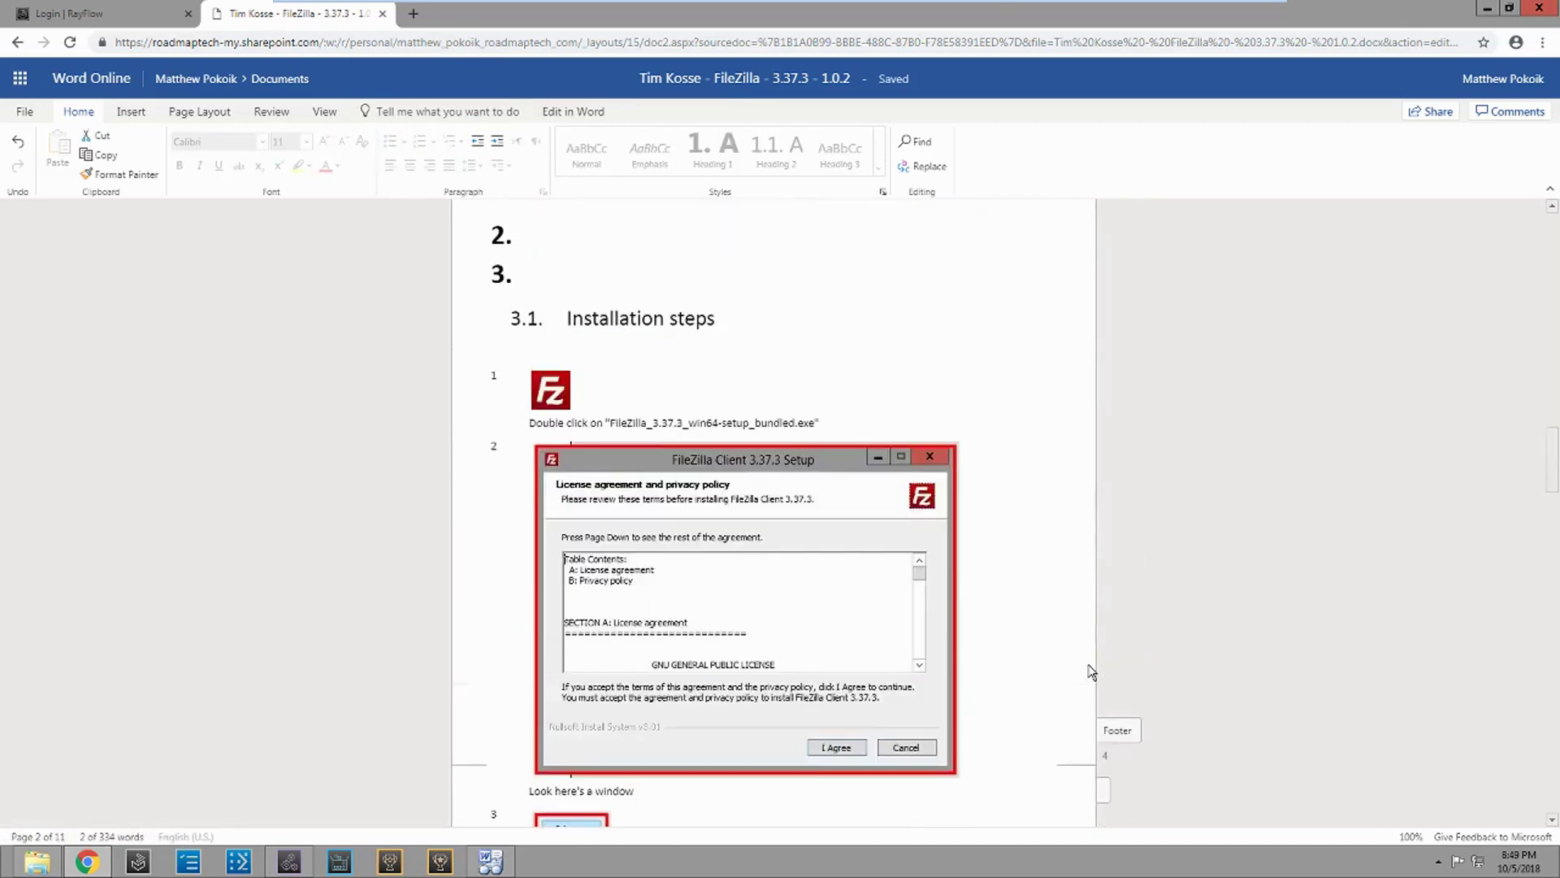
{"action": "scroll", "coordinate": [766, 456], "scroll_direction": "up", "scroll_amount": 1}
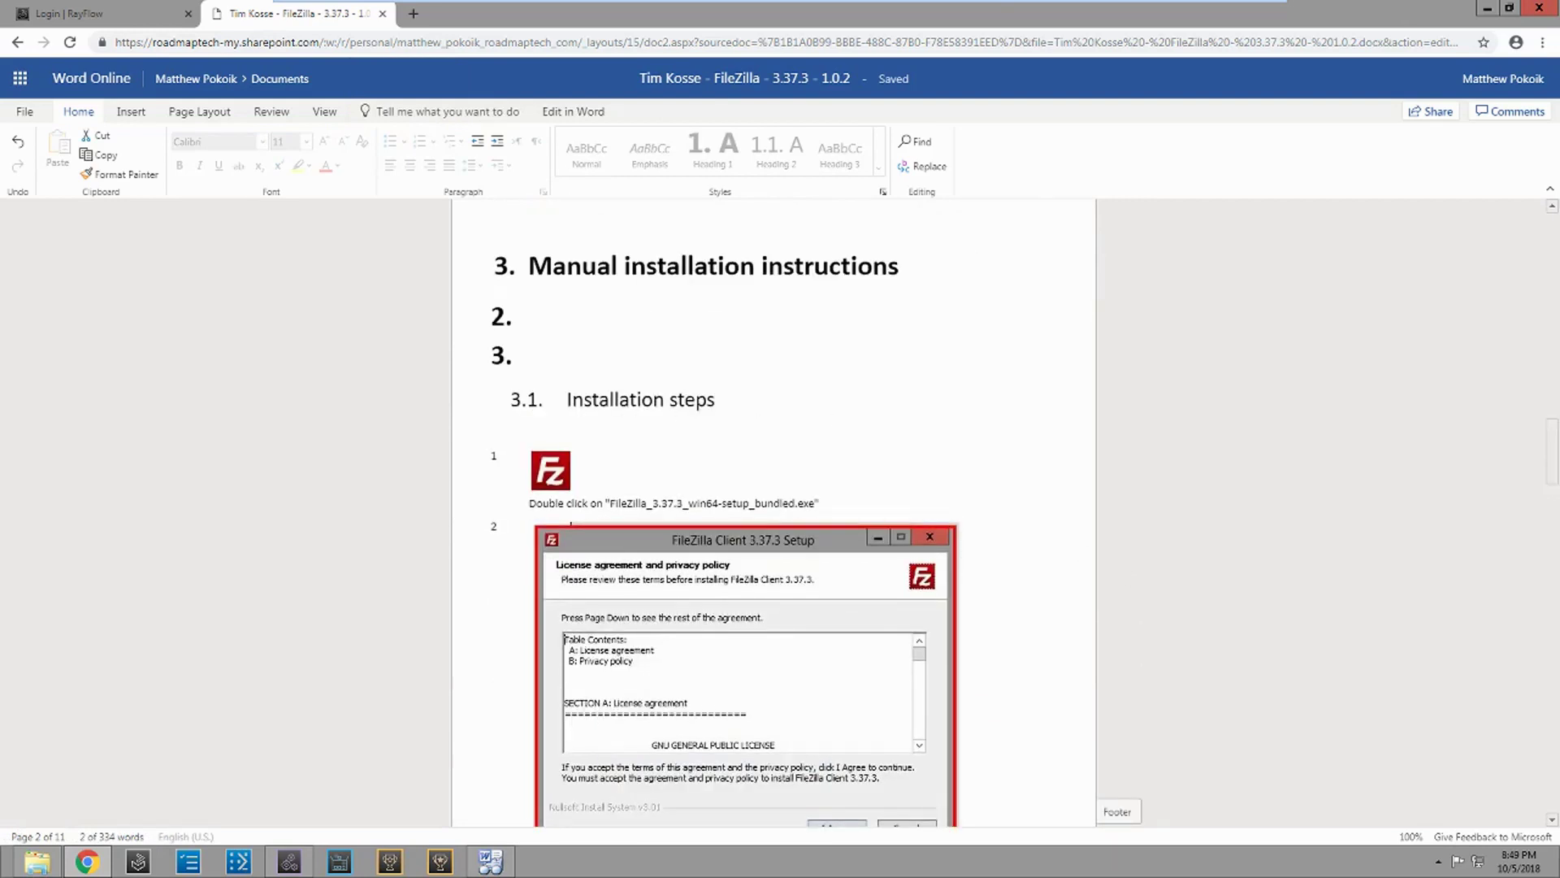
{"action": "scroll", "coordinate": [773, 521], "scroll_direction": "up", "scroll_amount": 1}
{"action": "scroll", "coordinate": [558, 549], "scroll_direction": "down", "scroll_amount": 1}
{"action": "scroll", "coordinate": [745, 549], "scroll_direction": "down", "scroll_amount": 4}
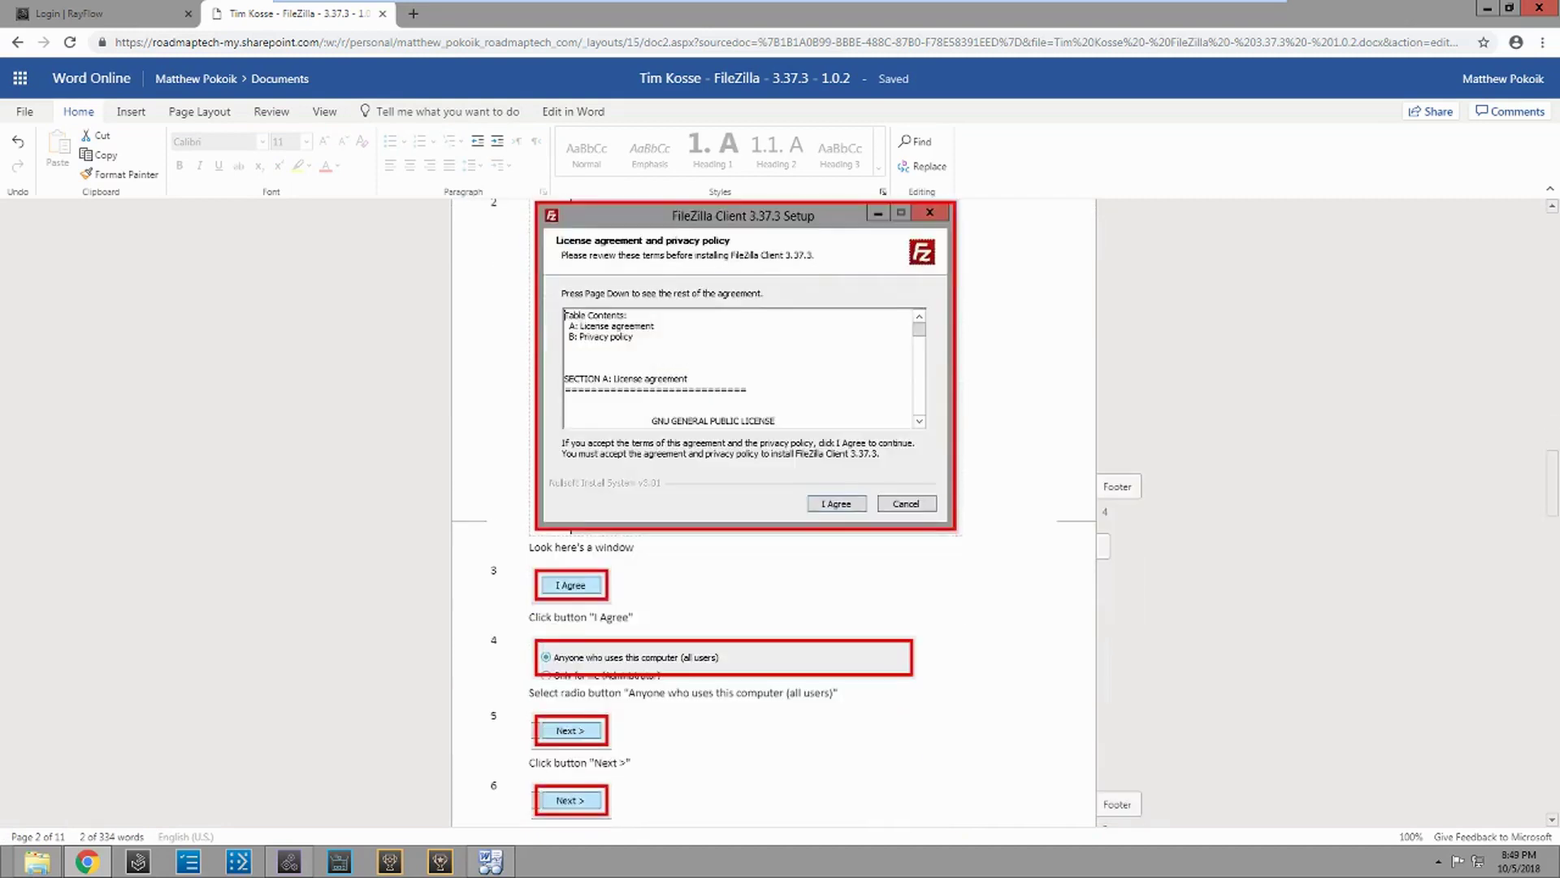
{"action": "left_click_drag", "start_coordinate": [634, 547], "coordinate": [529, 547]}
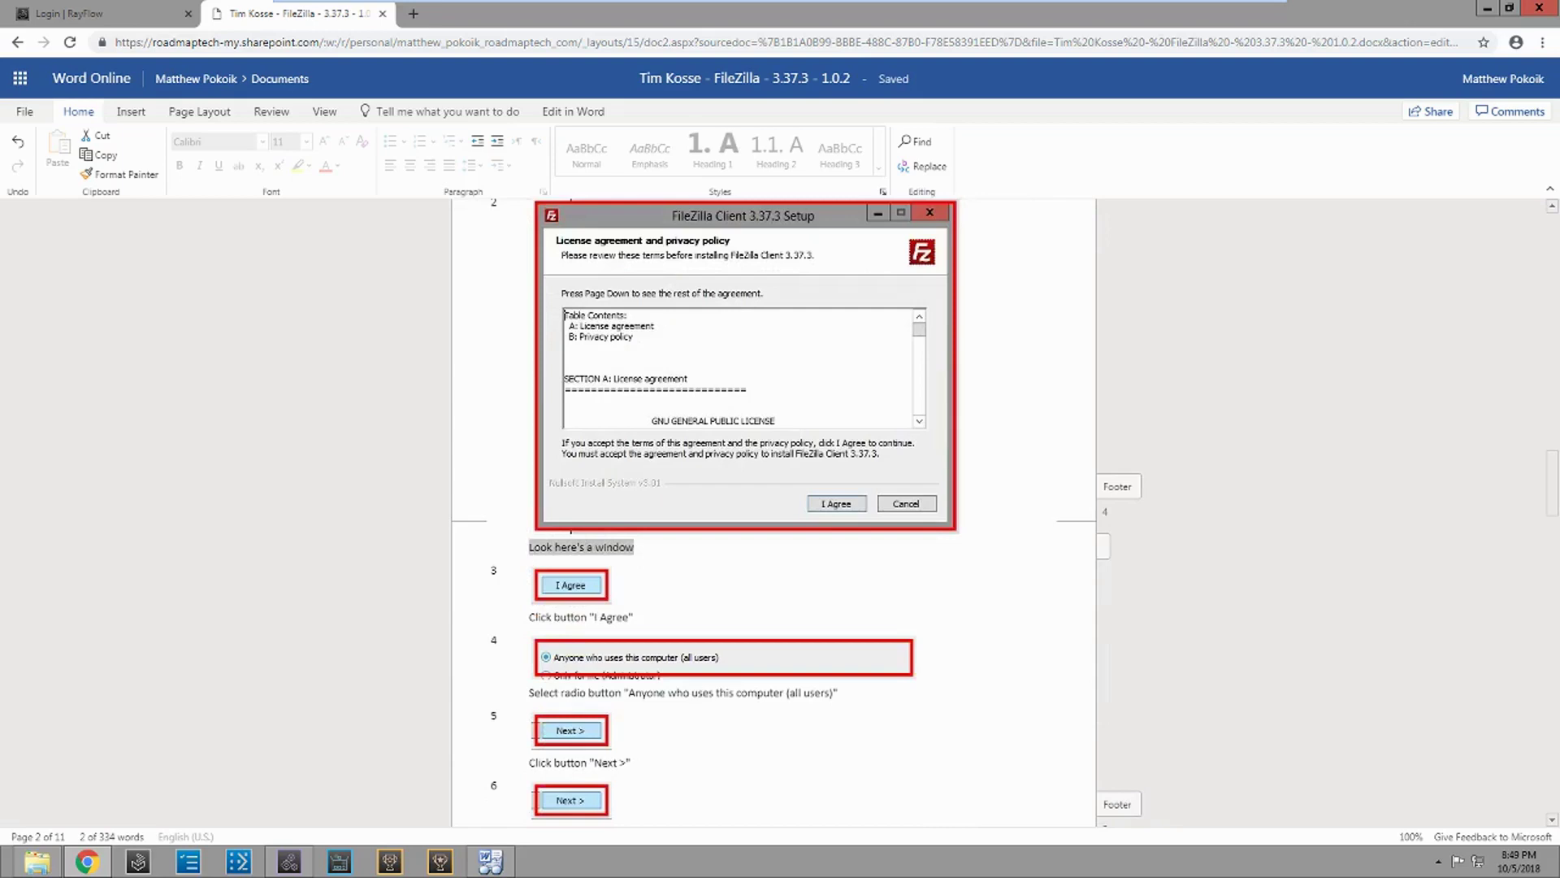
{"action": "left_click", "coordinate": [1081, 599]}
{"action": "scroll", "coordinate": [1081, 598], "scroll_direction": "down", "scroll_amount": 7}
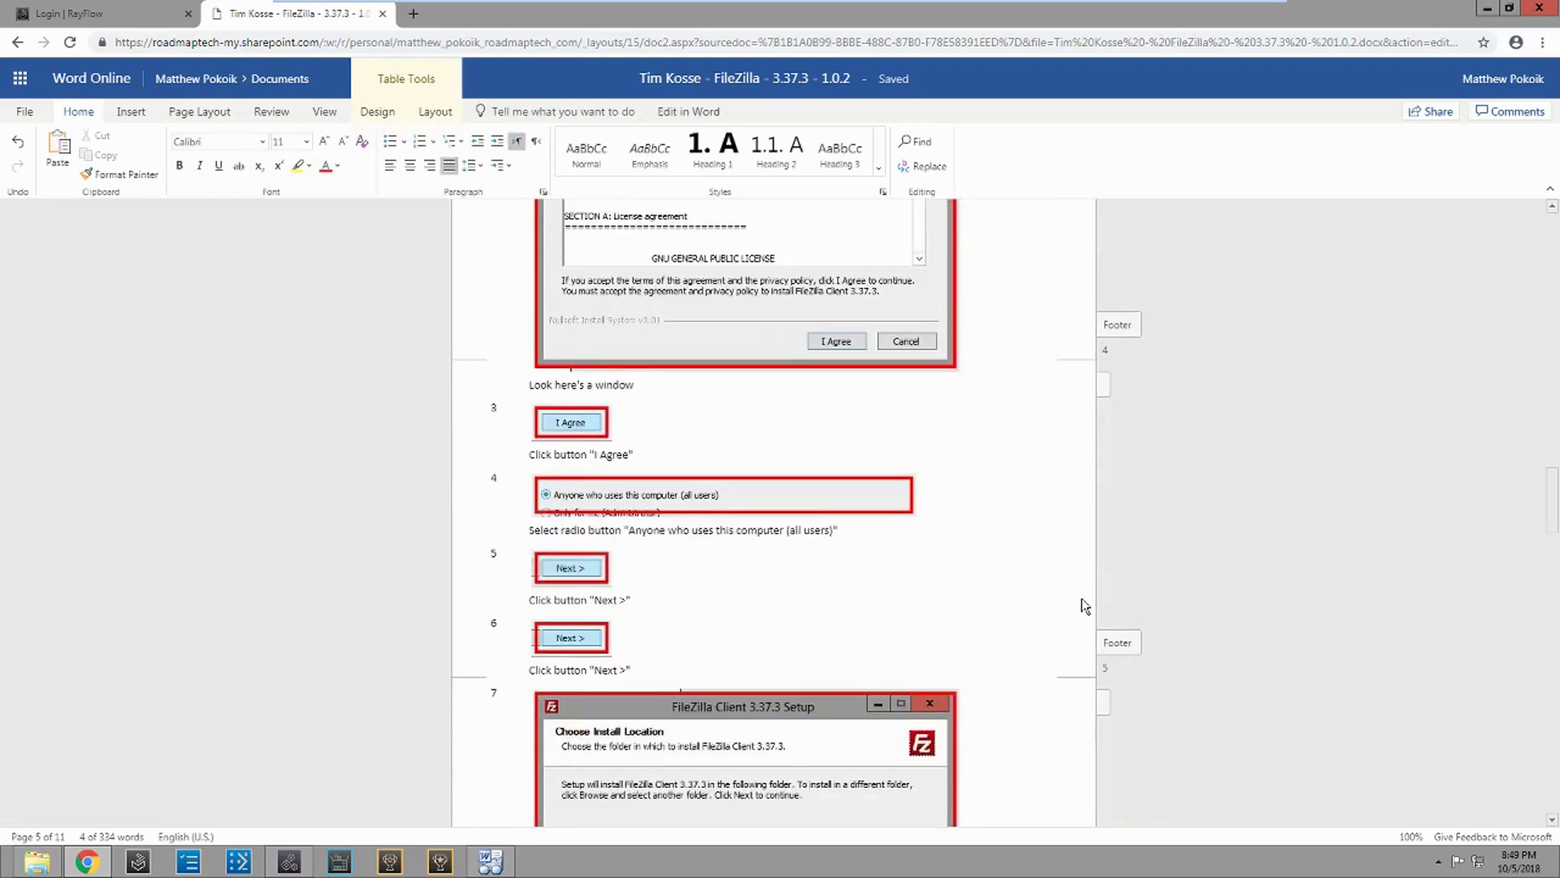
{"action": "scroll", "coordinate": [1120, 626], "scroll_direction": "down", "scroll_amount": 9}
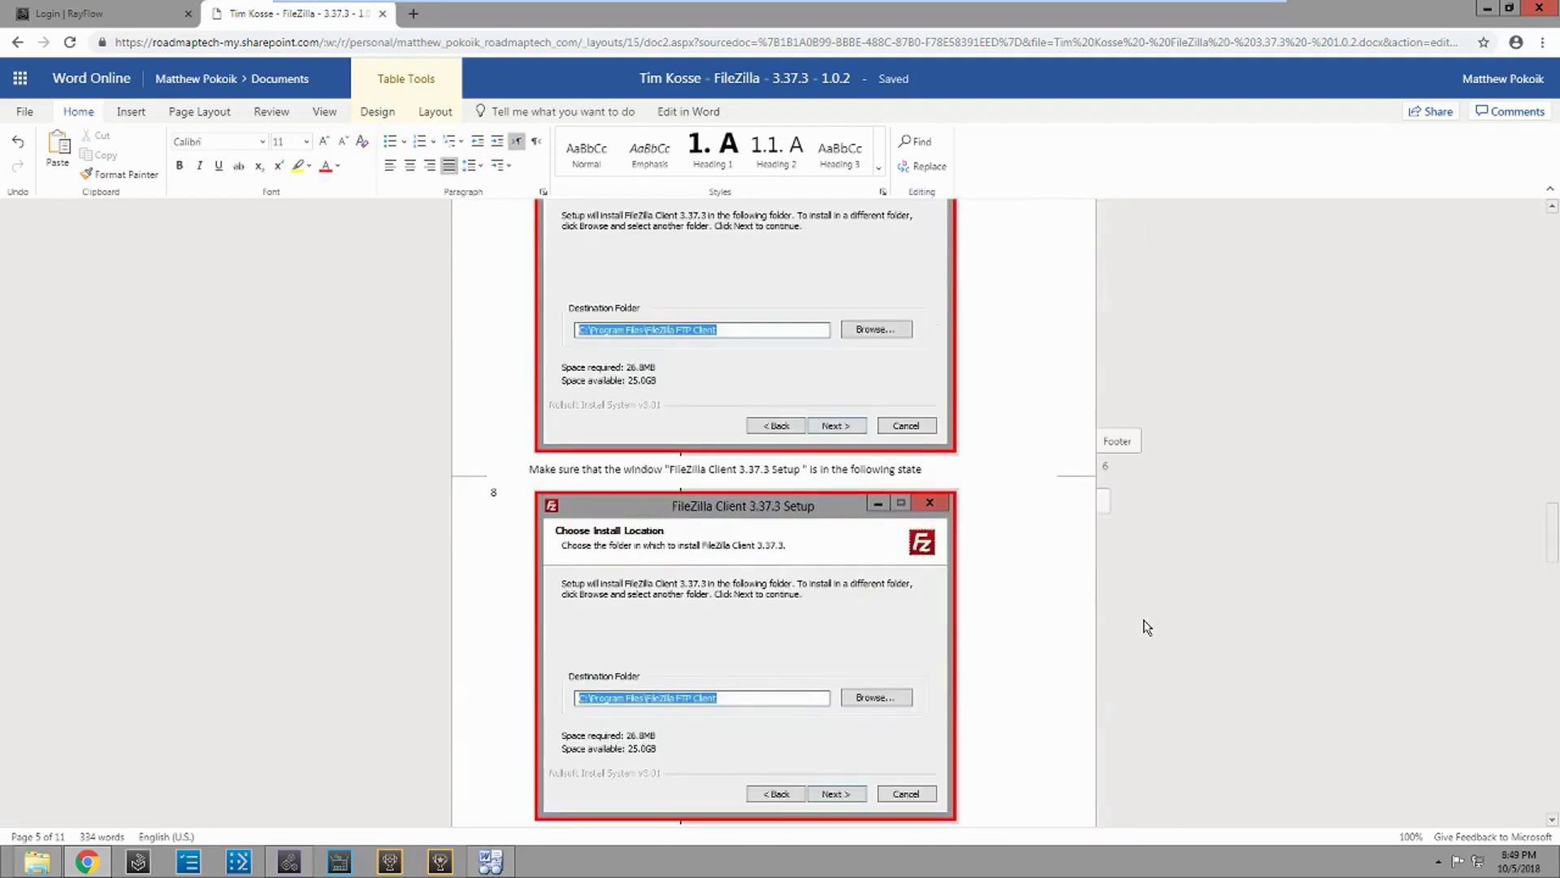
{"action": "scroll", "coordinate": [1148, 620], "scroll_direction": "down", "scroll_amount": 5}
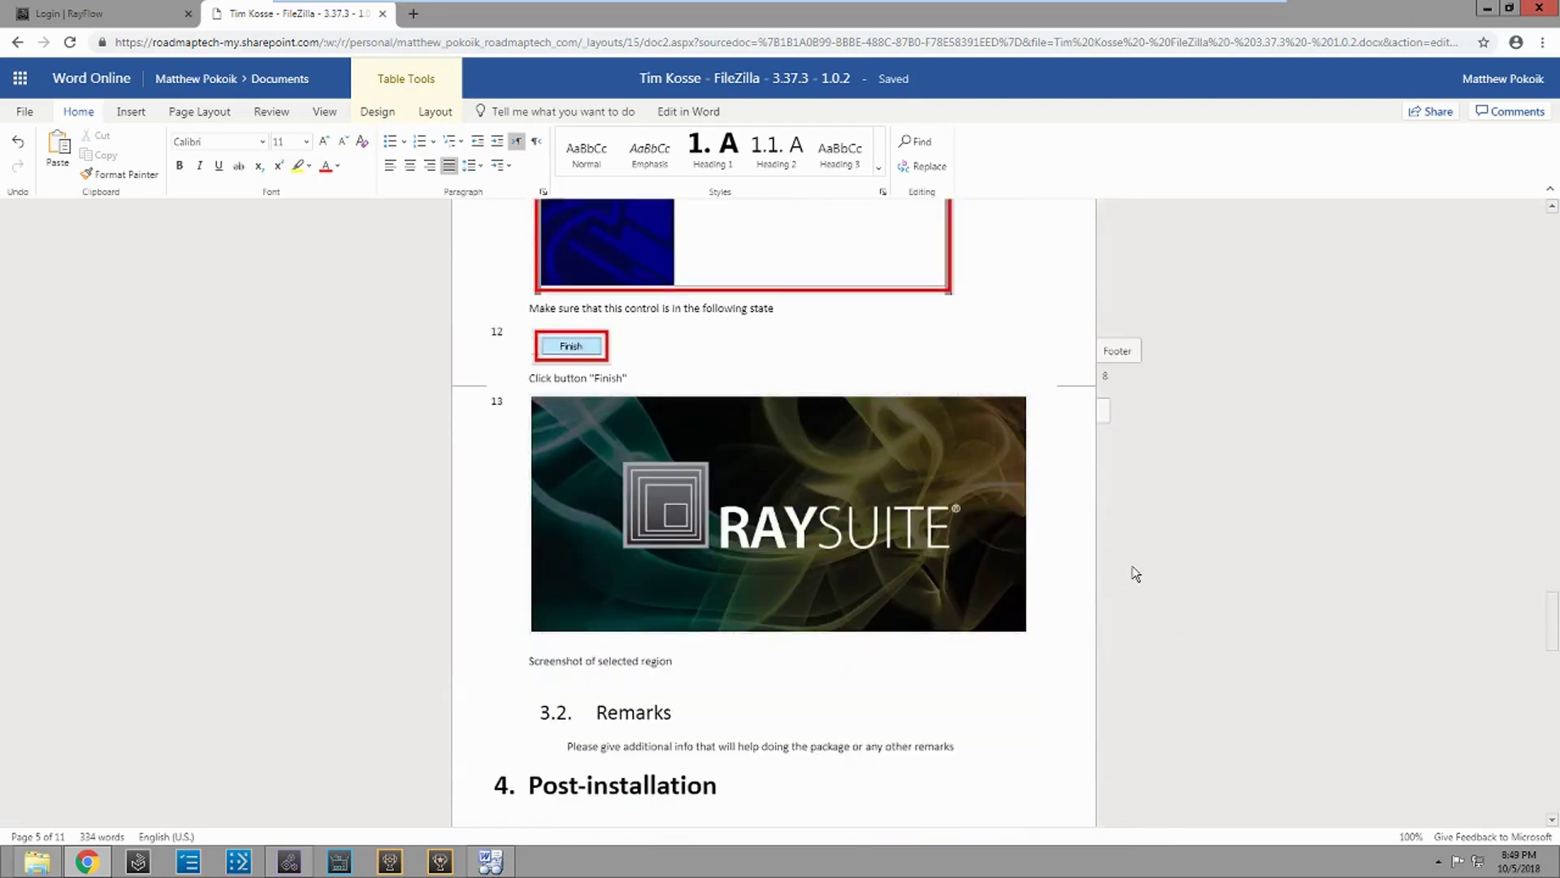
- Delete the Test procedure section, including its heading and placeholder description, between Post-installation and Packaging
{"action": "scroll", "coordinate": [1170, 512], "scroll_direction": "down", "scroll_amount": 4}
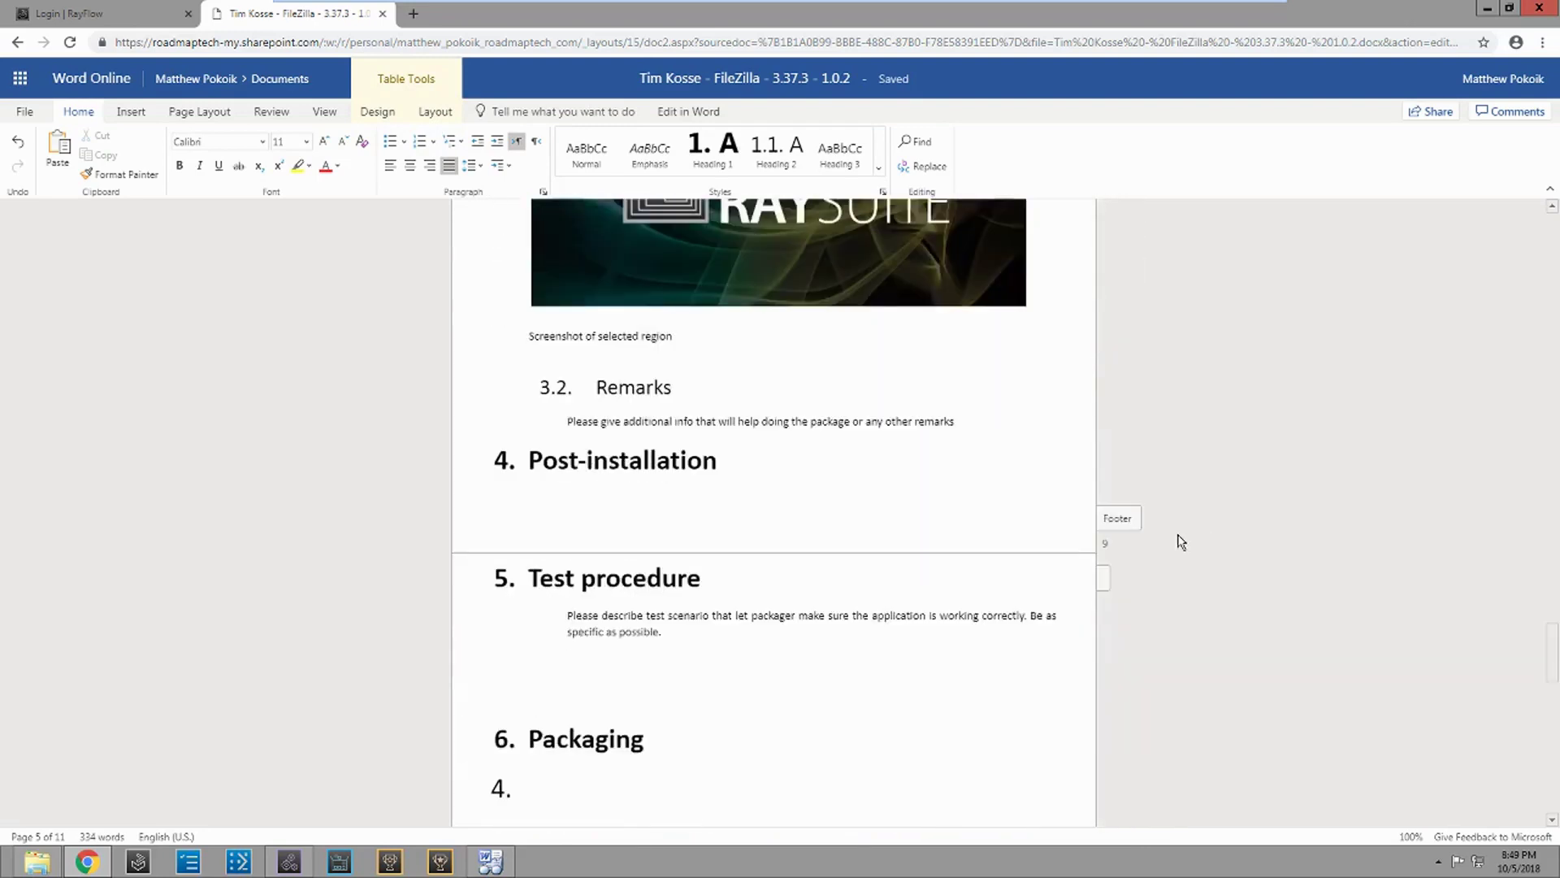
{"action": "scroll", "coordinate": [1271, 547], "scroll_direction": "down", "scroll_amount": 4}
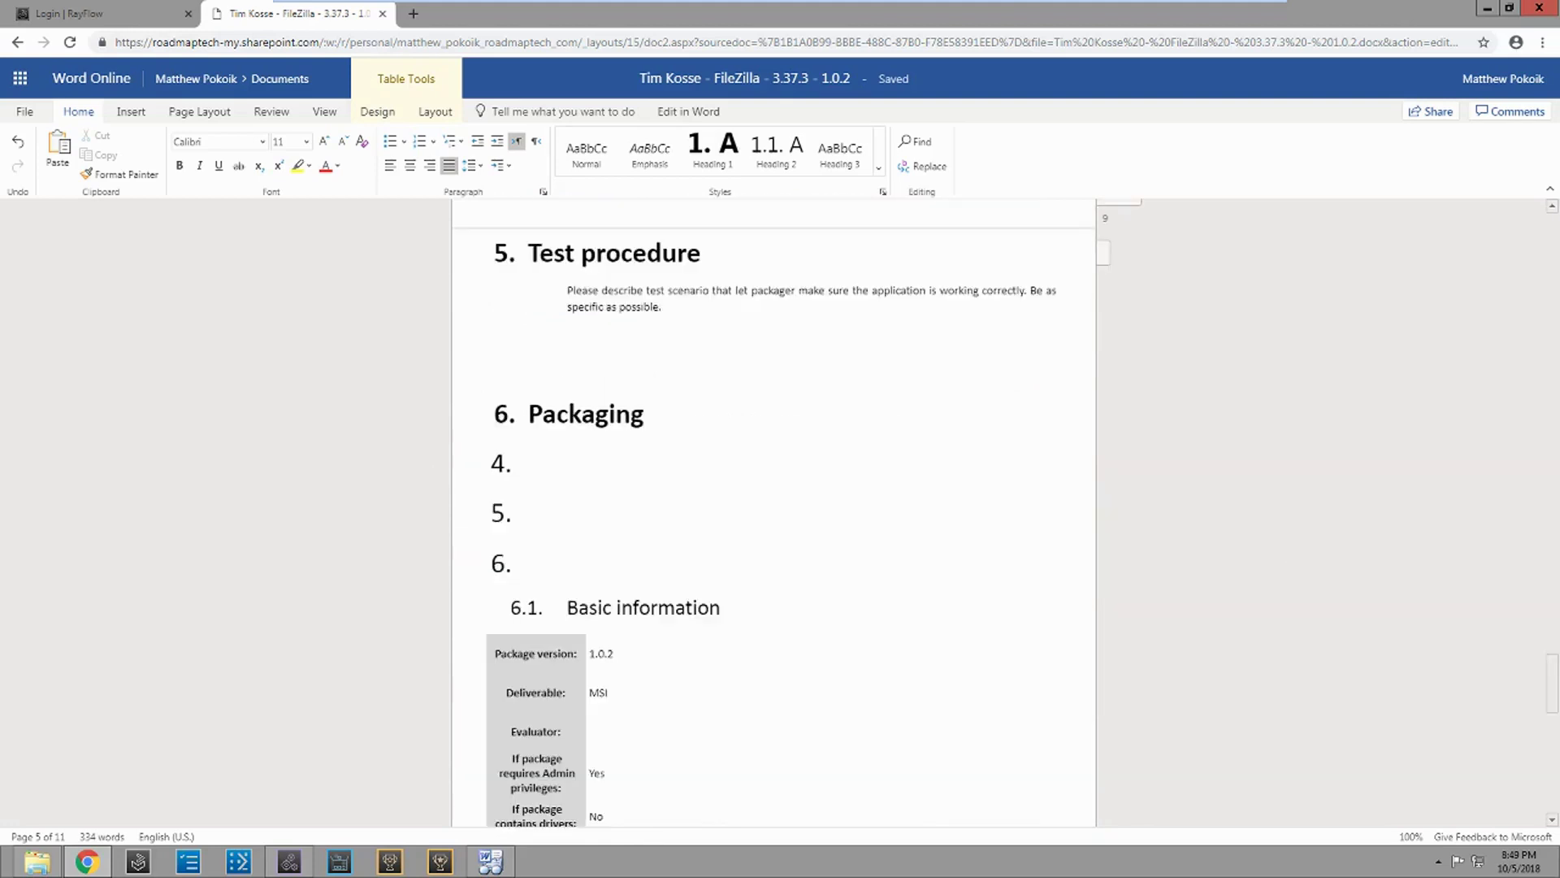
{"action": "left_click_drag", "start_coordinate": [726, 316], "coordinate": [564, 248]}
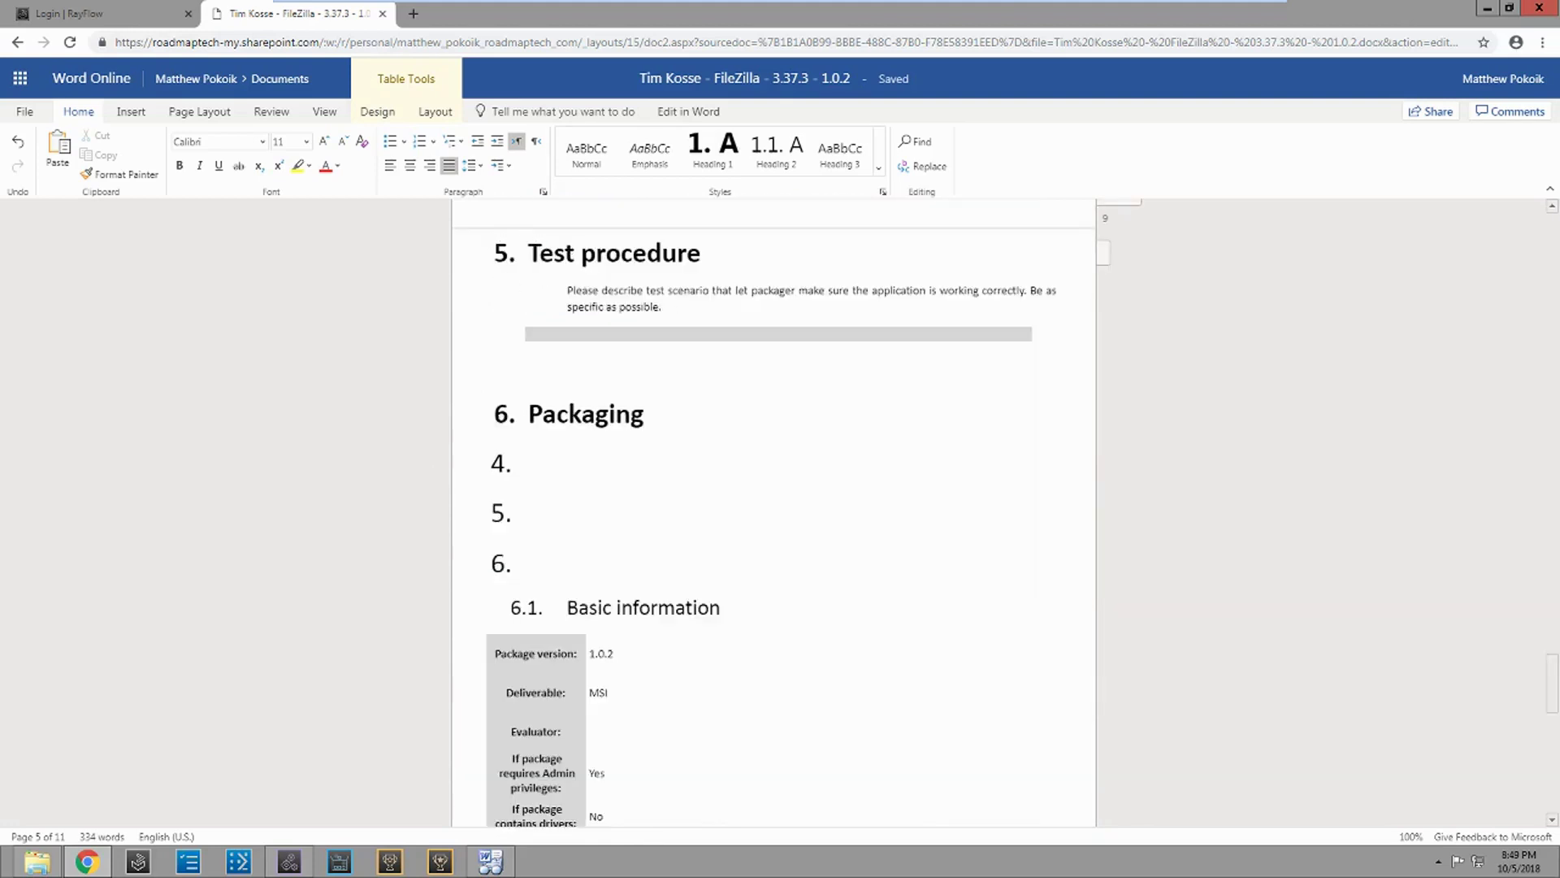
{"action": "left_click", "coordinate": [564, 248]}
{"action": "left_click_drag", "start_coordinate": [663, 309], "coordinate": [526, 422]}
{"action": "key", "text": "Delete"}
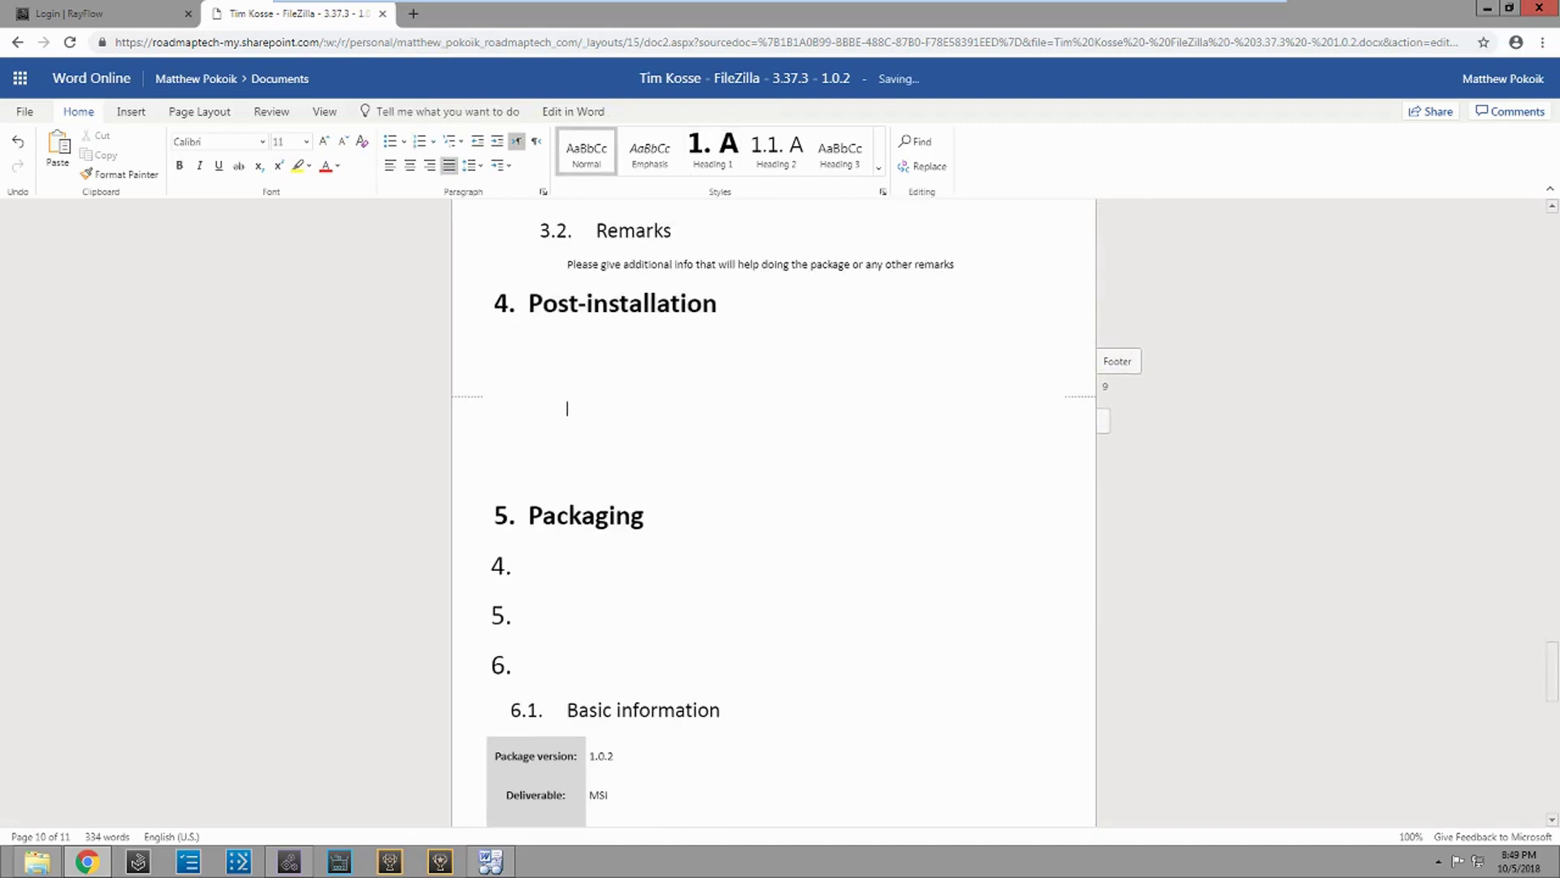
- Remove an empty line between Post-installation and Packaging, and review the rest of the document from Environment information back to the cover page
{"action": "key", "text": "BackSpace"}
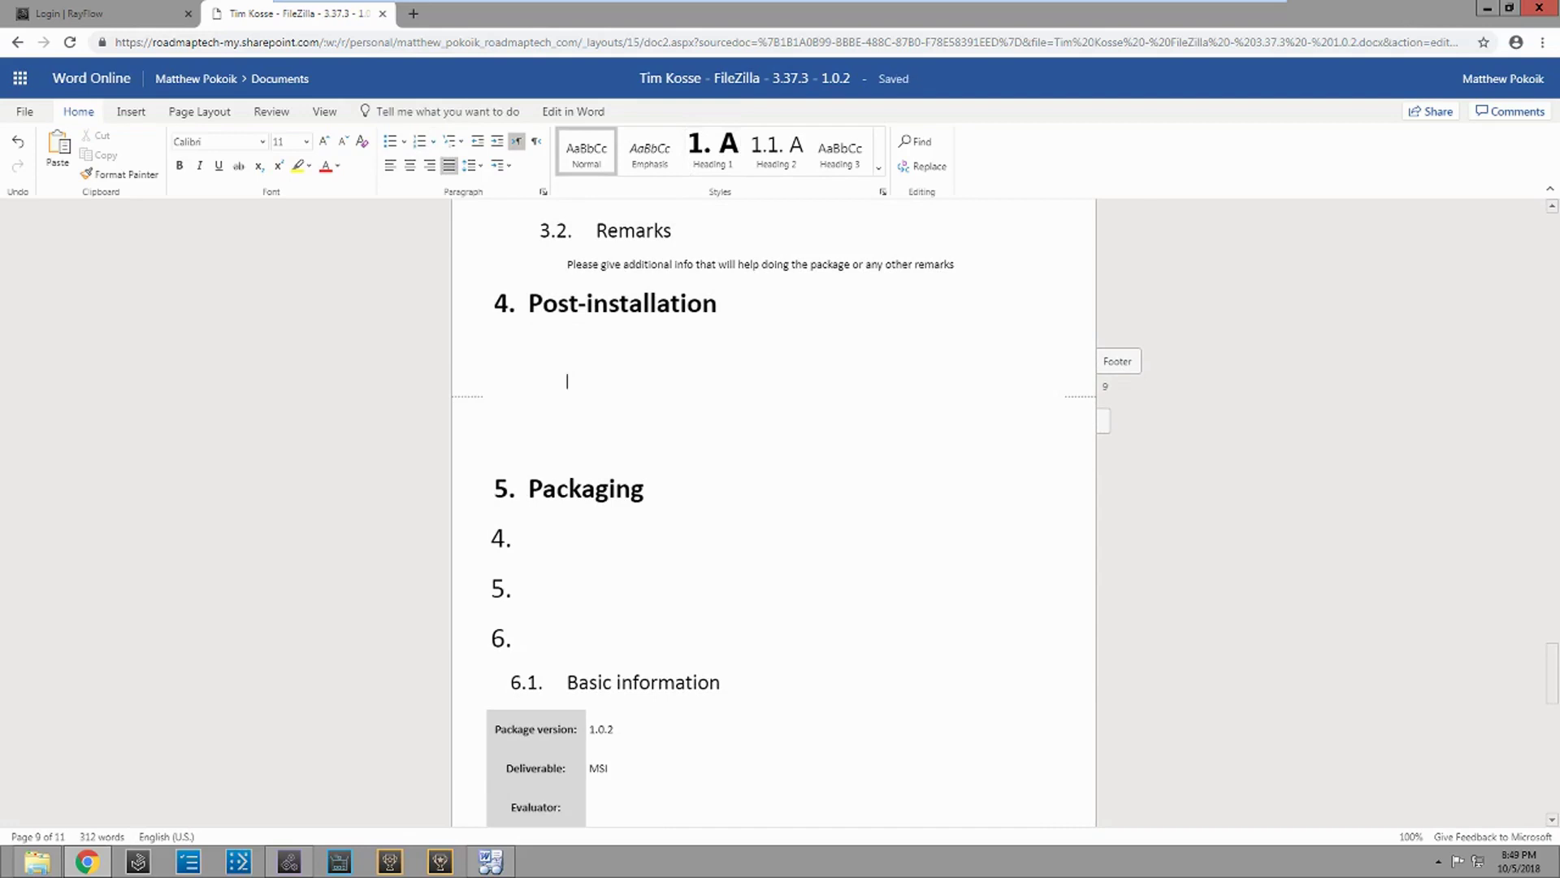
{"action": "scroll", "coordinate": [1063, 554], "scroll_direction": "down", "scroll_amount": 15}
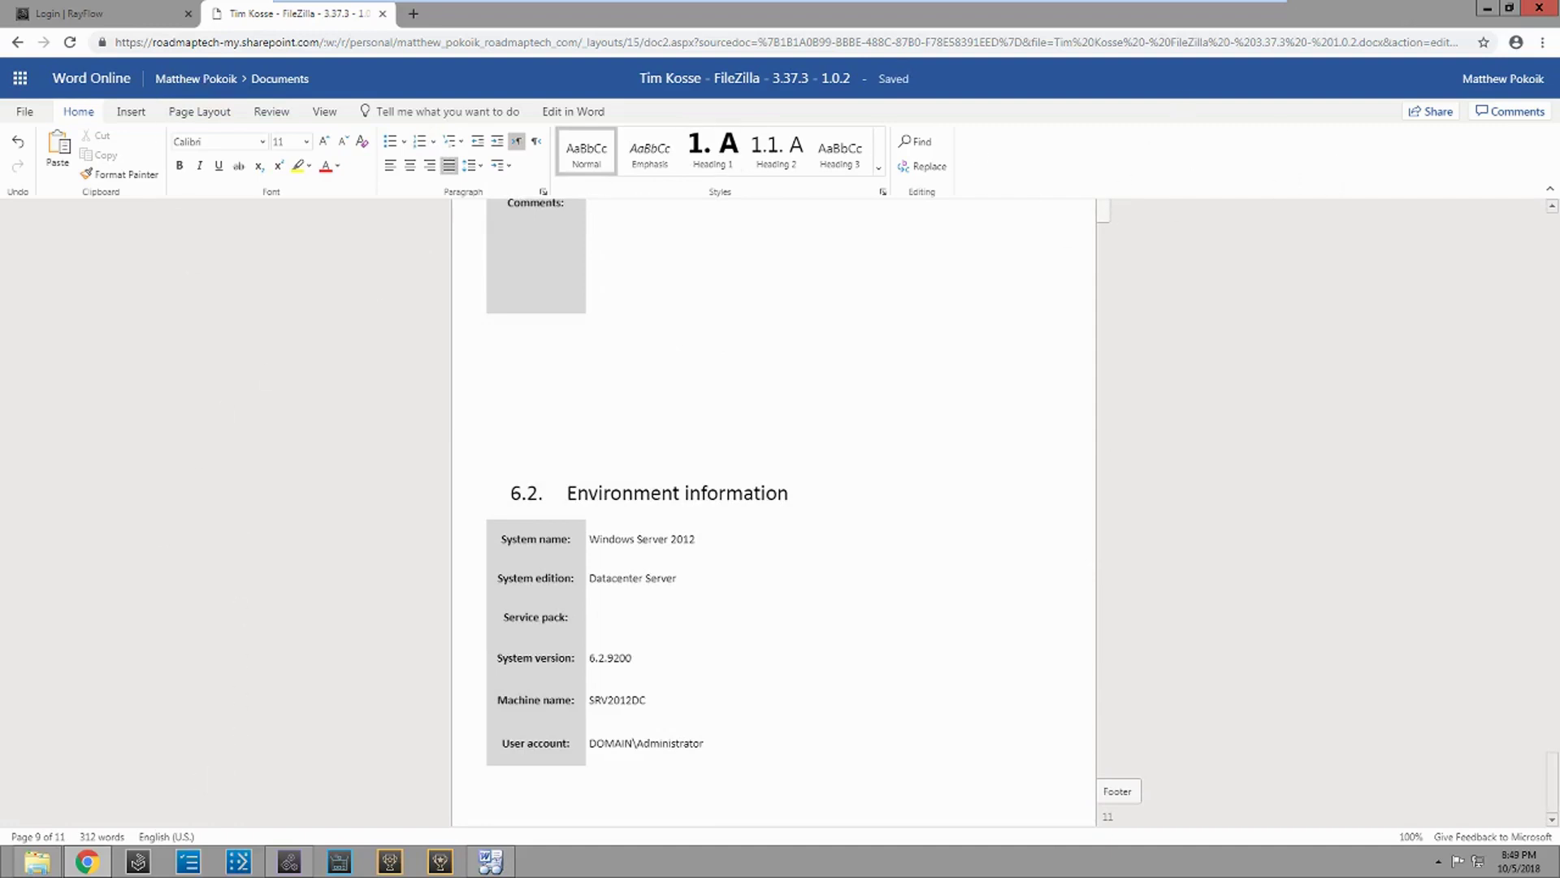
{"action": "scroll", "coordinate": [568, 477], "scroll_direction": "up", "scroll_amount": 20}
{"action": "scroll", "coordinate": [773, 512], "scroll_direction": "up", "scroll_amount": 20}
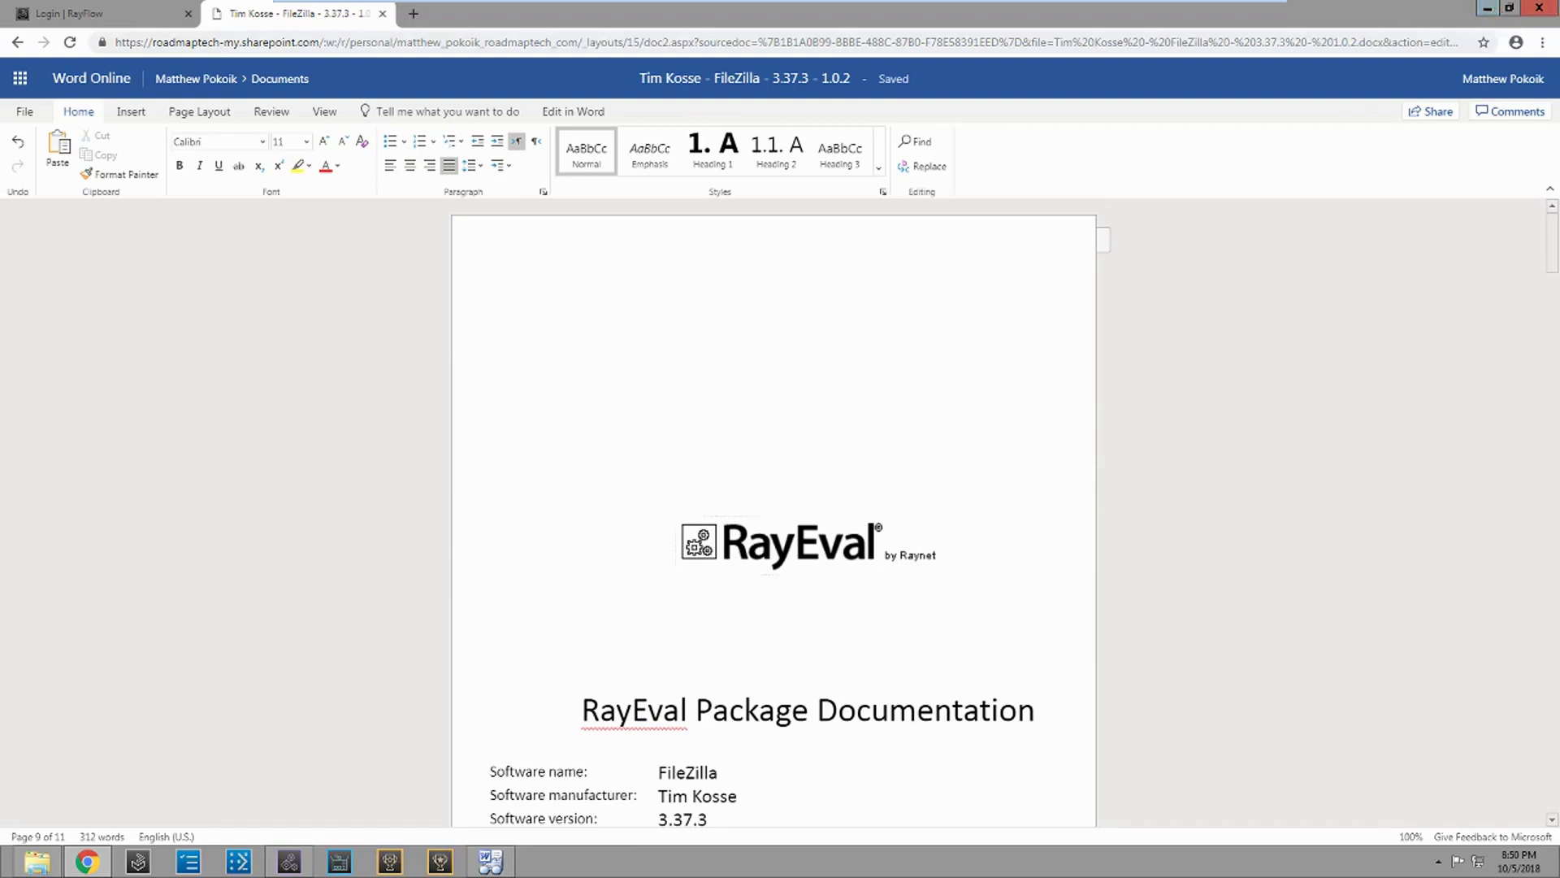
- In File Explorer, browse to the RayEval export templates folder at C:\RaySuite\RayEval\Plugins\Templates
{"action": "left_click", "coordinate": [40, 871]}
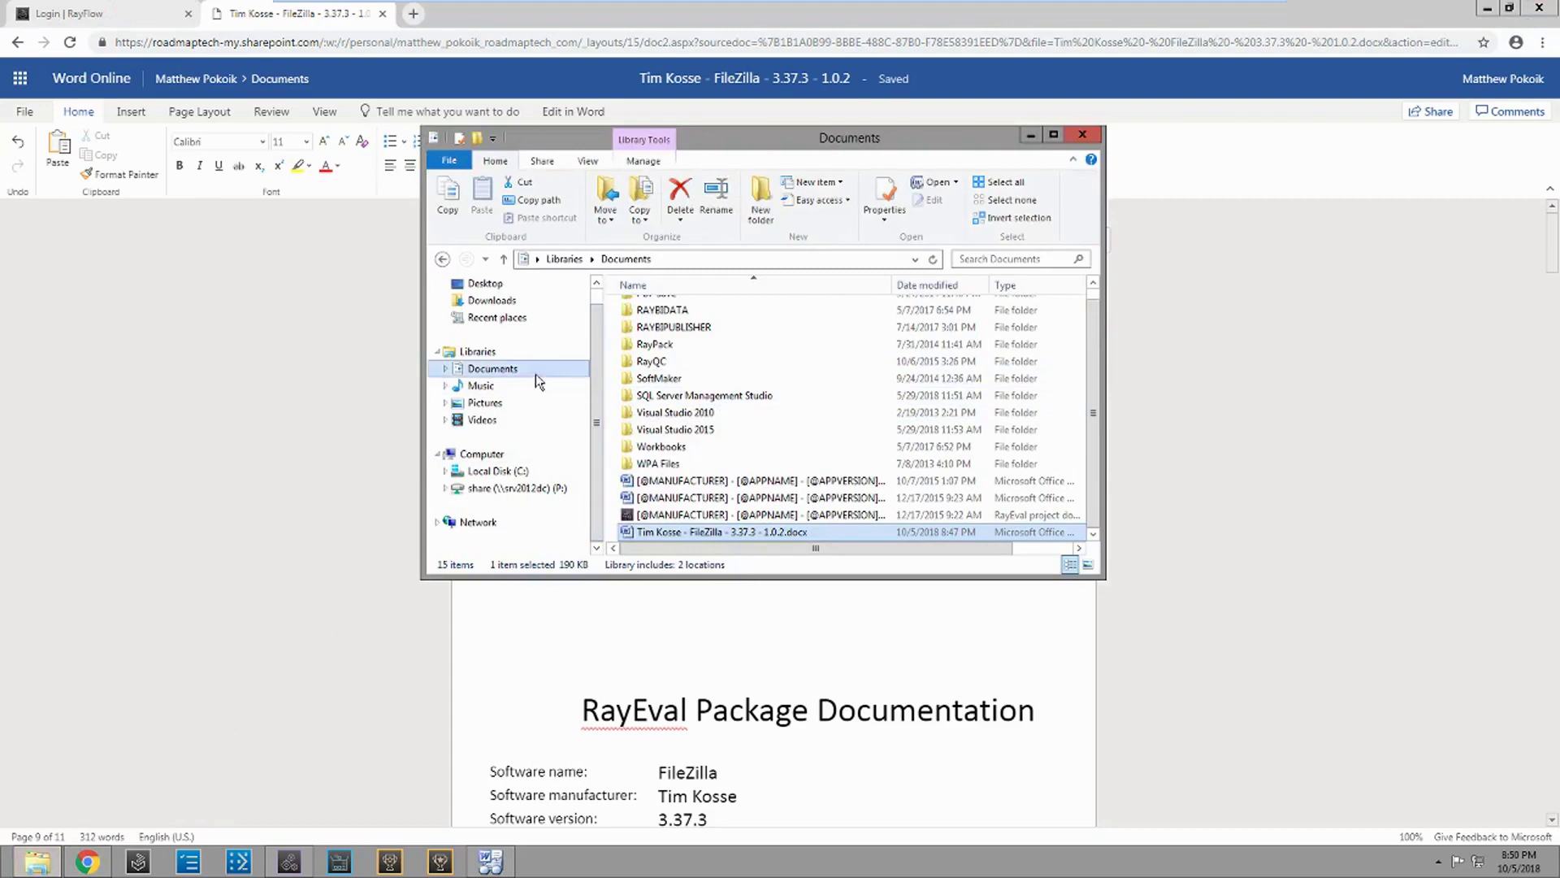
{"action": "left_click", "coordinate": [502, 471]}
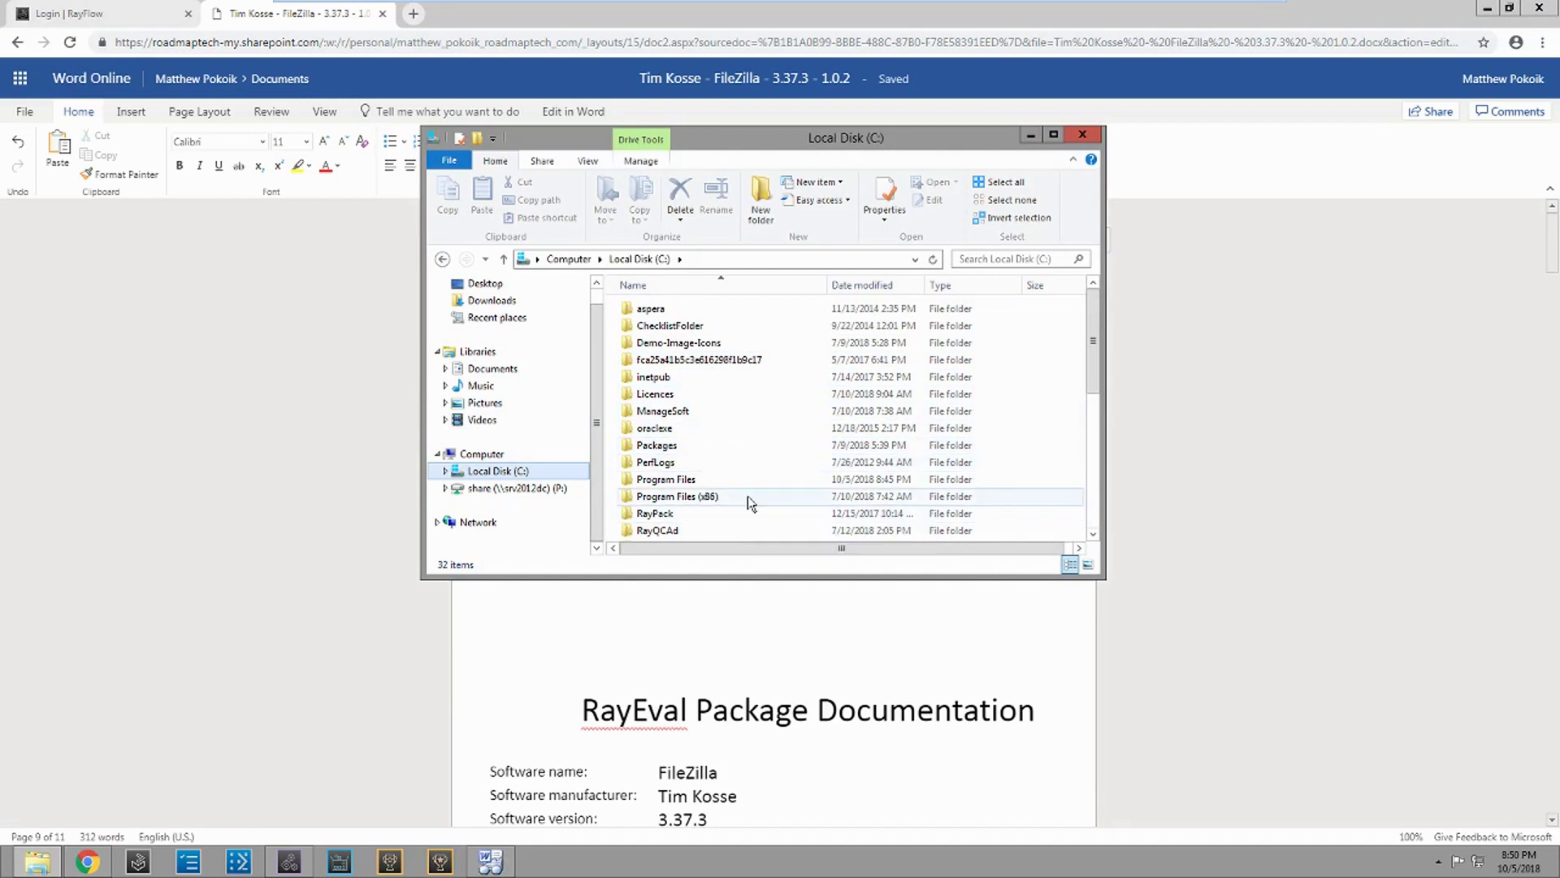
{"action": "scroll", "coordinate": [745, 411], "scroll_direction": "up", "scroll_amount": 1}
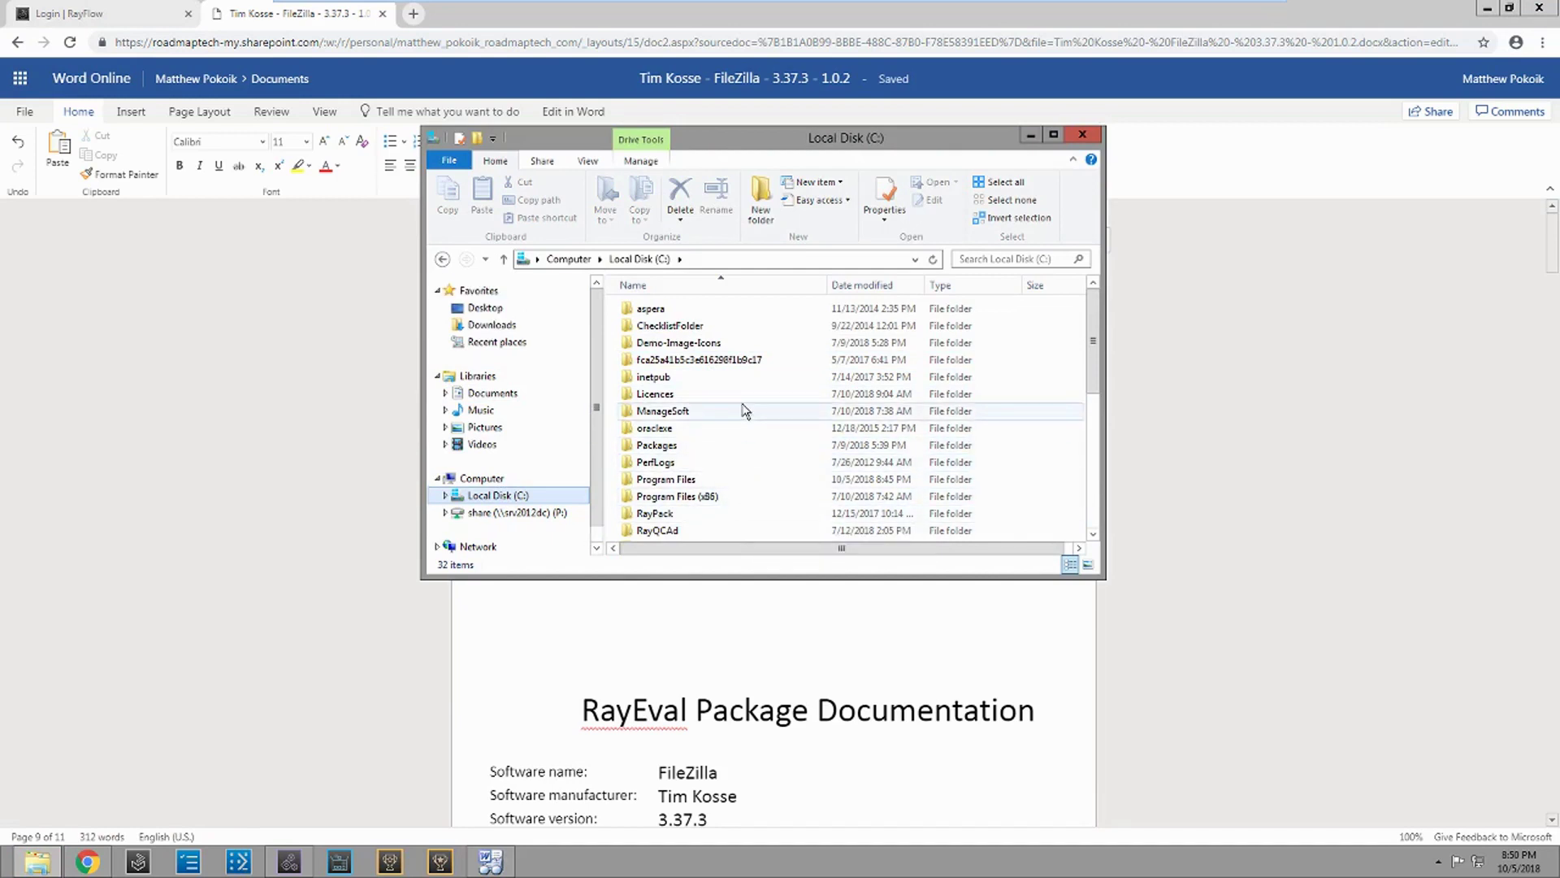
{"action": "left_click", "coordinate": [739, 372]}
{"action": "scroll", "coordinate": [739, 369], "scroll_direction": "down", "scroll_amount": 3}
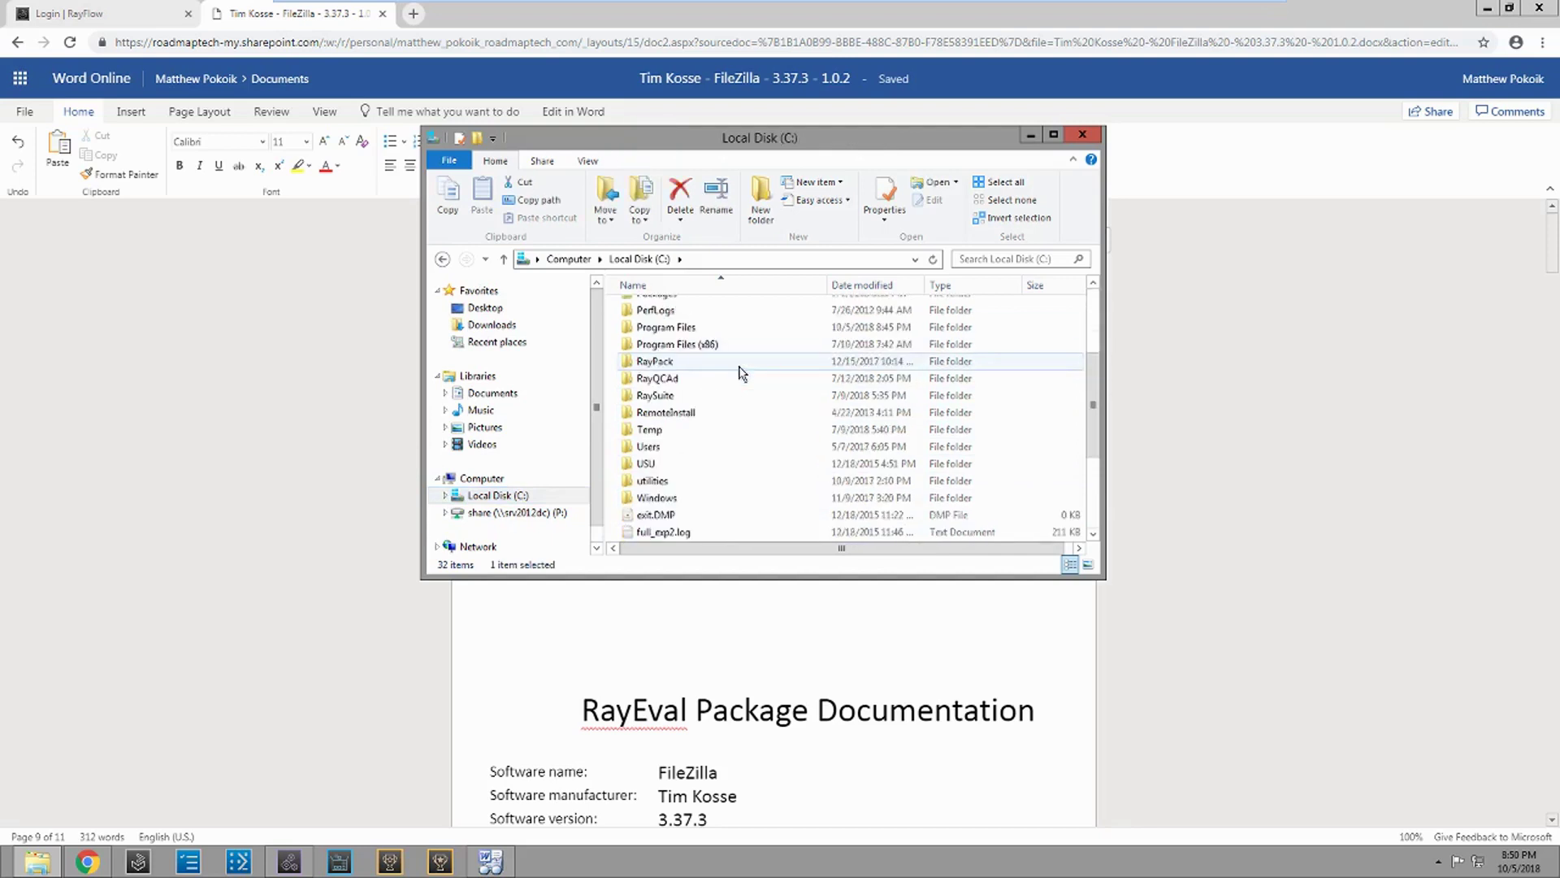
{"action": "double_click", "coordinate": [697, 397]}
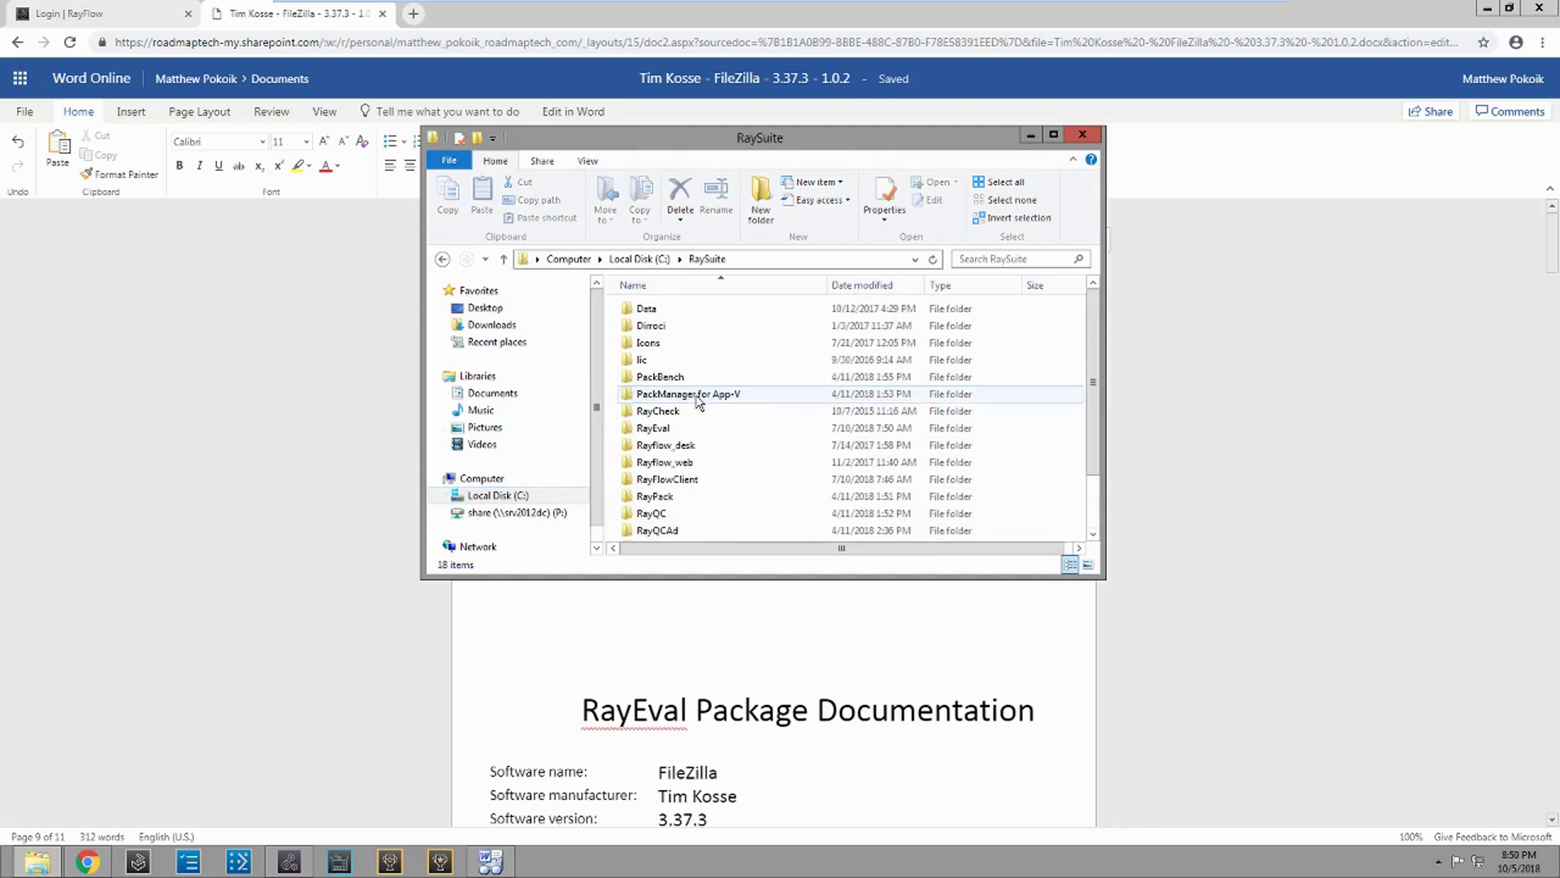
{"action": "double_click", "coordinate": [764, 438]}
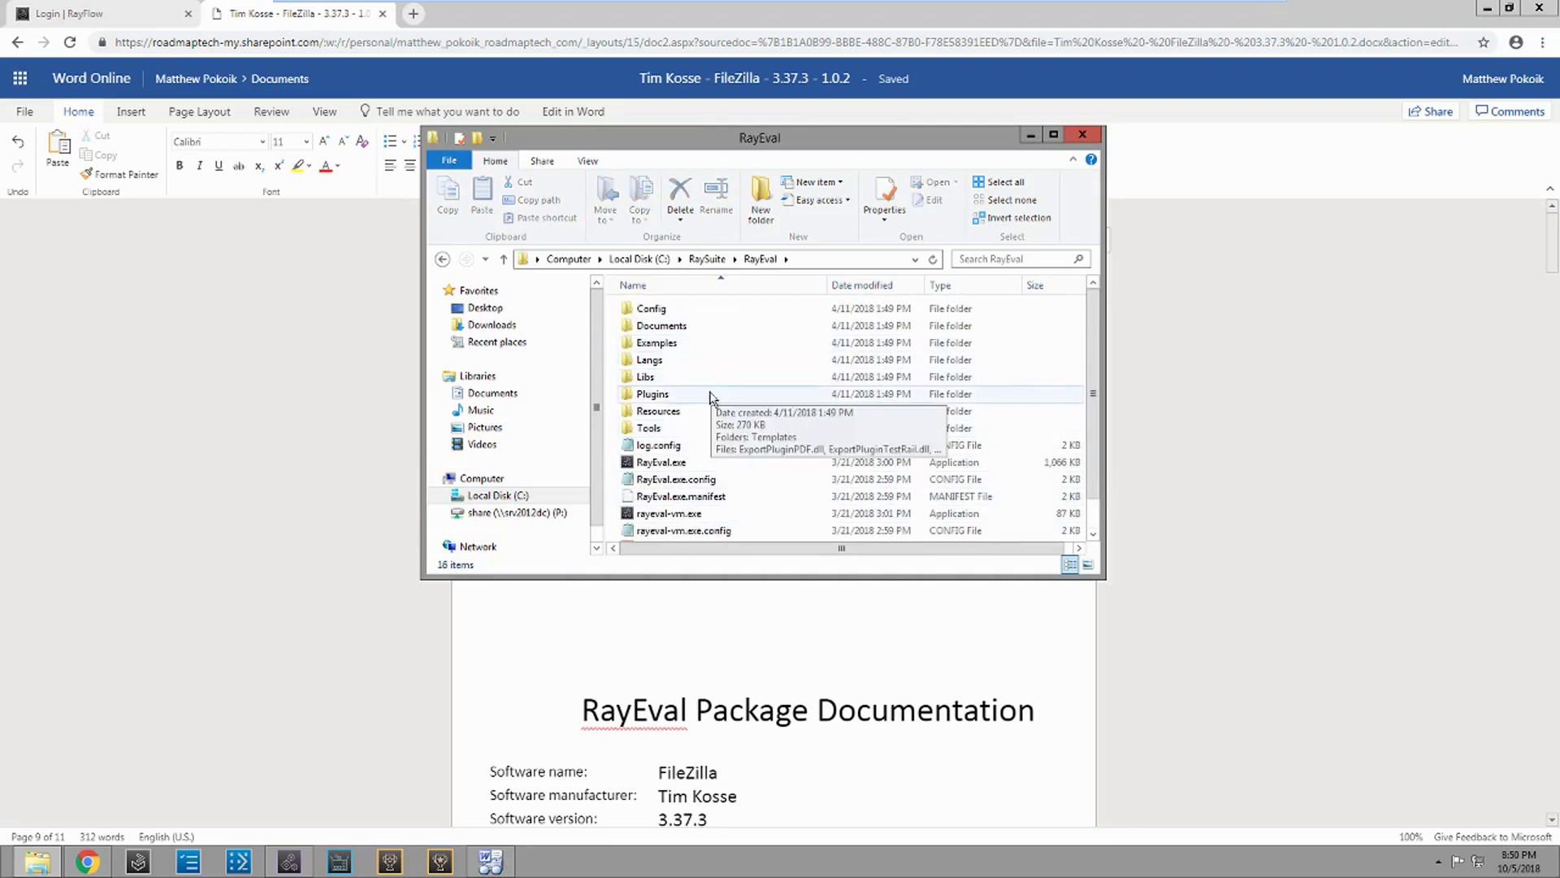
{"action": "double_click", "coordinate": [666, 393]}
{"action": "double_click", "coordinate": [687, 309]}
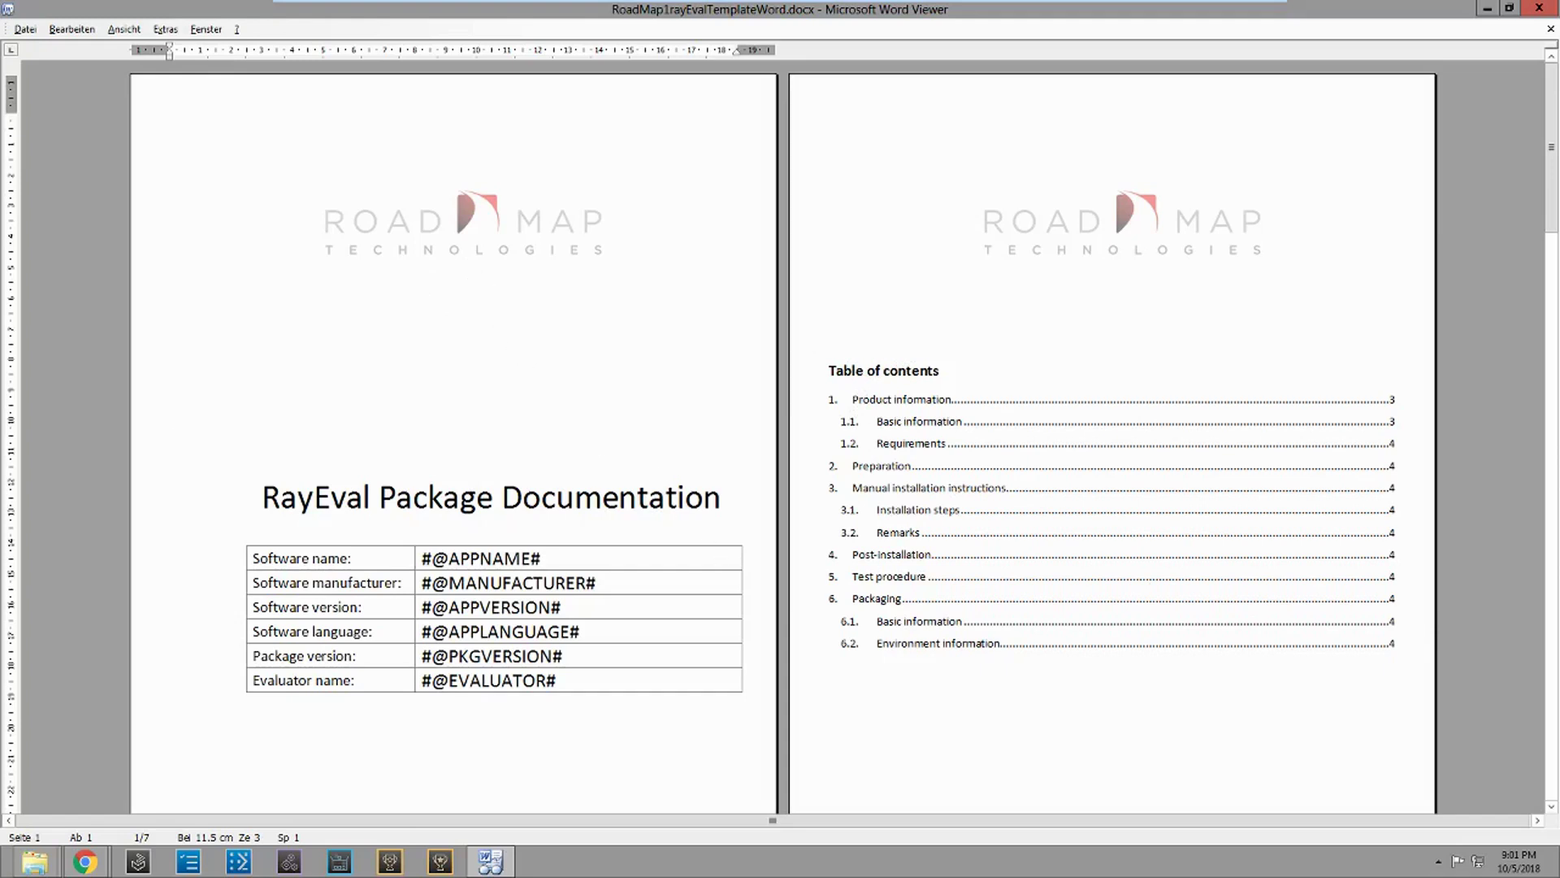
- Examine the placeholders, section headings and tables in RoadMap1rayEvalTemplateWord.docx in Microsoft Word Viewer
{"action": "scroll", "coordinate": [723, 561], "scroll_direction": "down", "scroll_amount": 3}
{"action": "scroll", "coordinate": [680, 481], "scroll_direction": "down", "scroll_amount": 20}
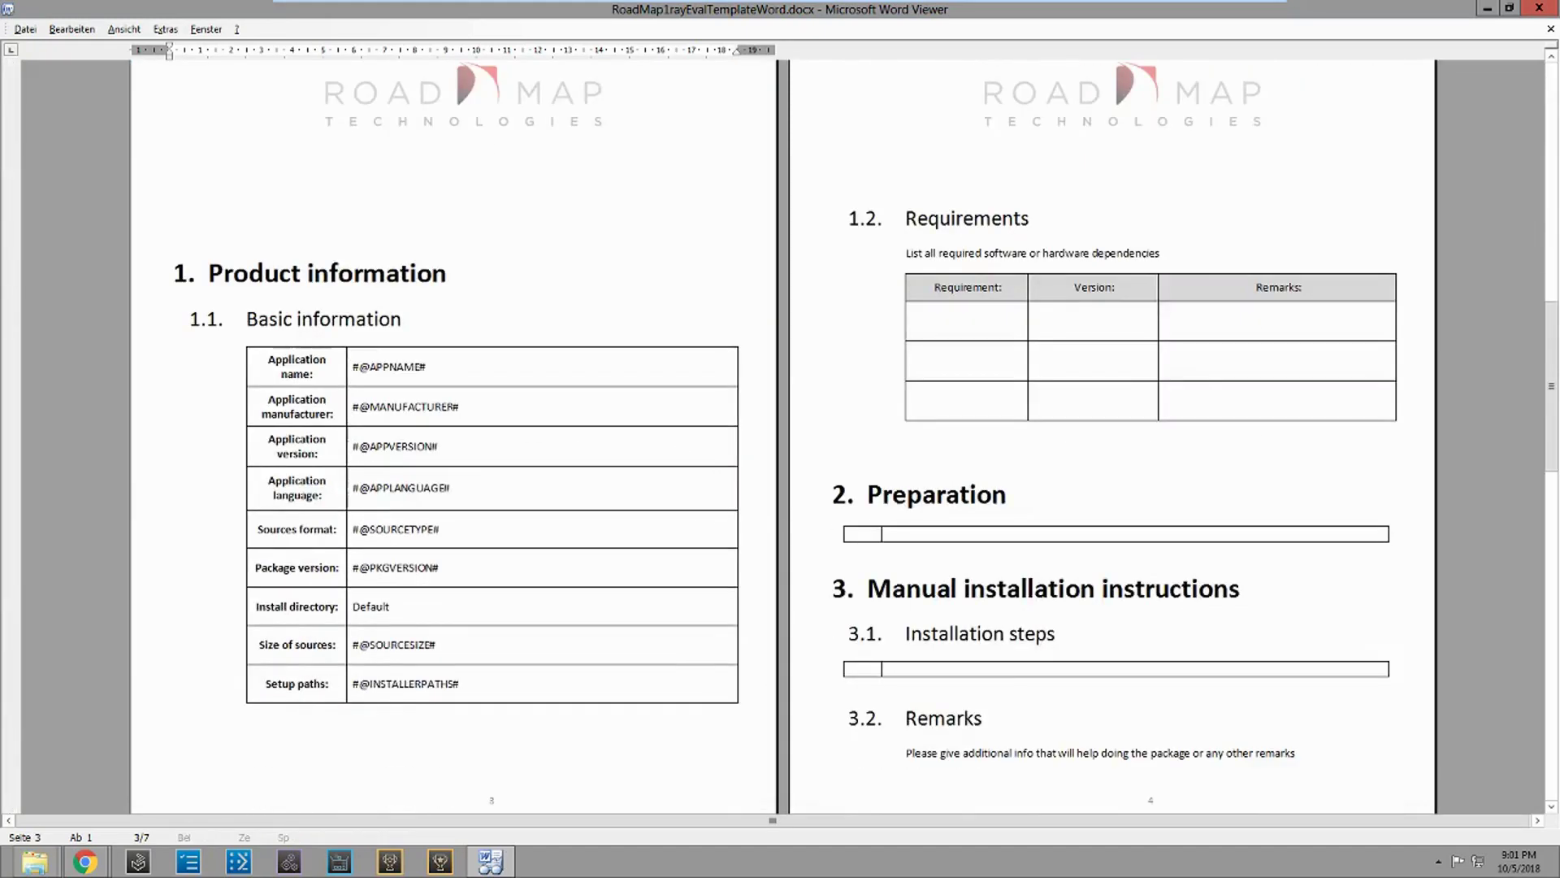
{"action": "scroll", "coordinate": [780, 439], "scroll_direction": "down", "scroll_amount": 7}
{"action": "scroll", "coordinate": [684, 505], "scroll_direction": "down", "scroll_amount": 15}
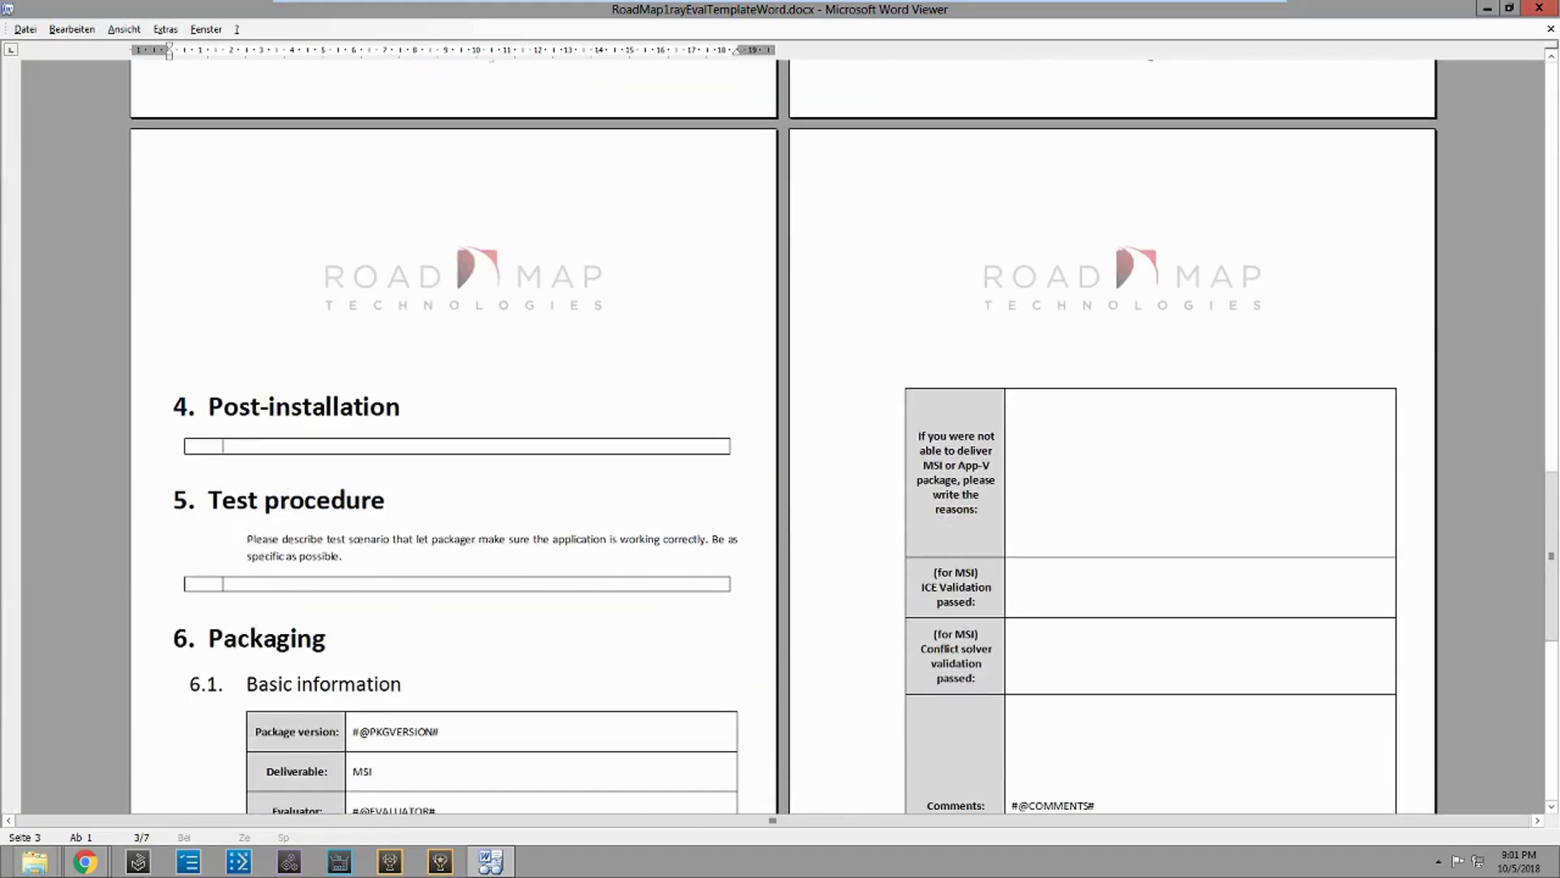
{"action": "scroll", "coordinate": [684, 505], "scroll_direction": "up", "scroll_amount": 7}
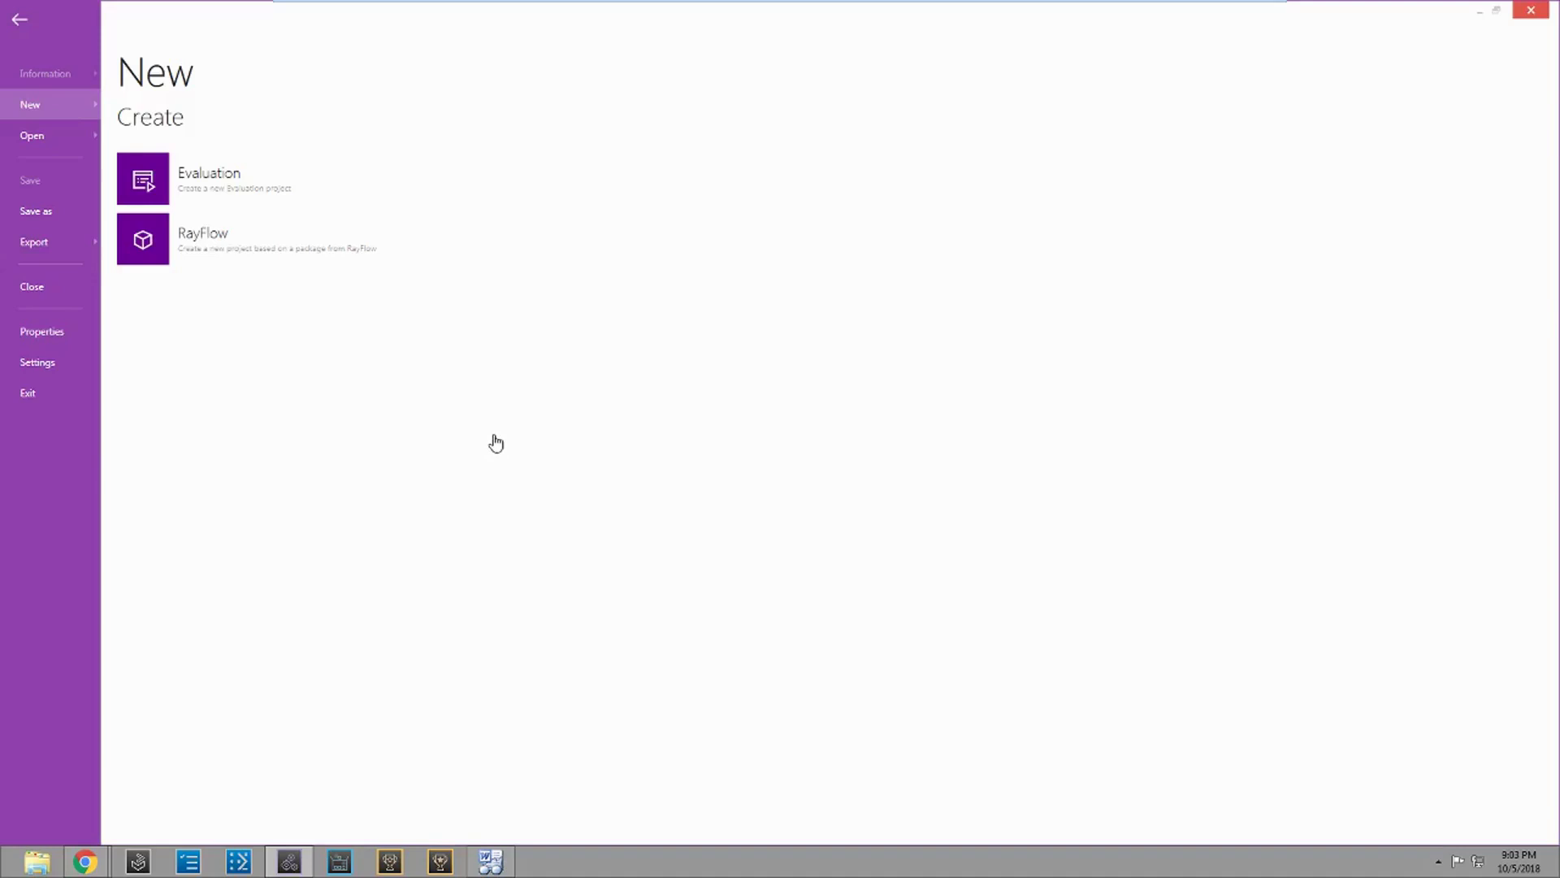
- In RayEval, check which export templates are offered for the PDF and Word formats
{"action": "left_click", "coordinate": [63, 244]}
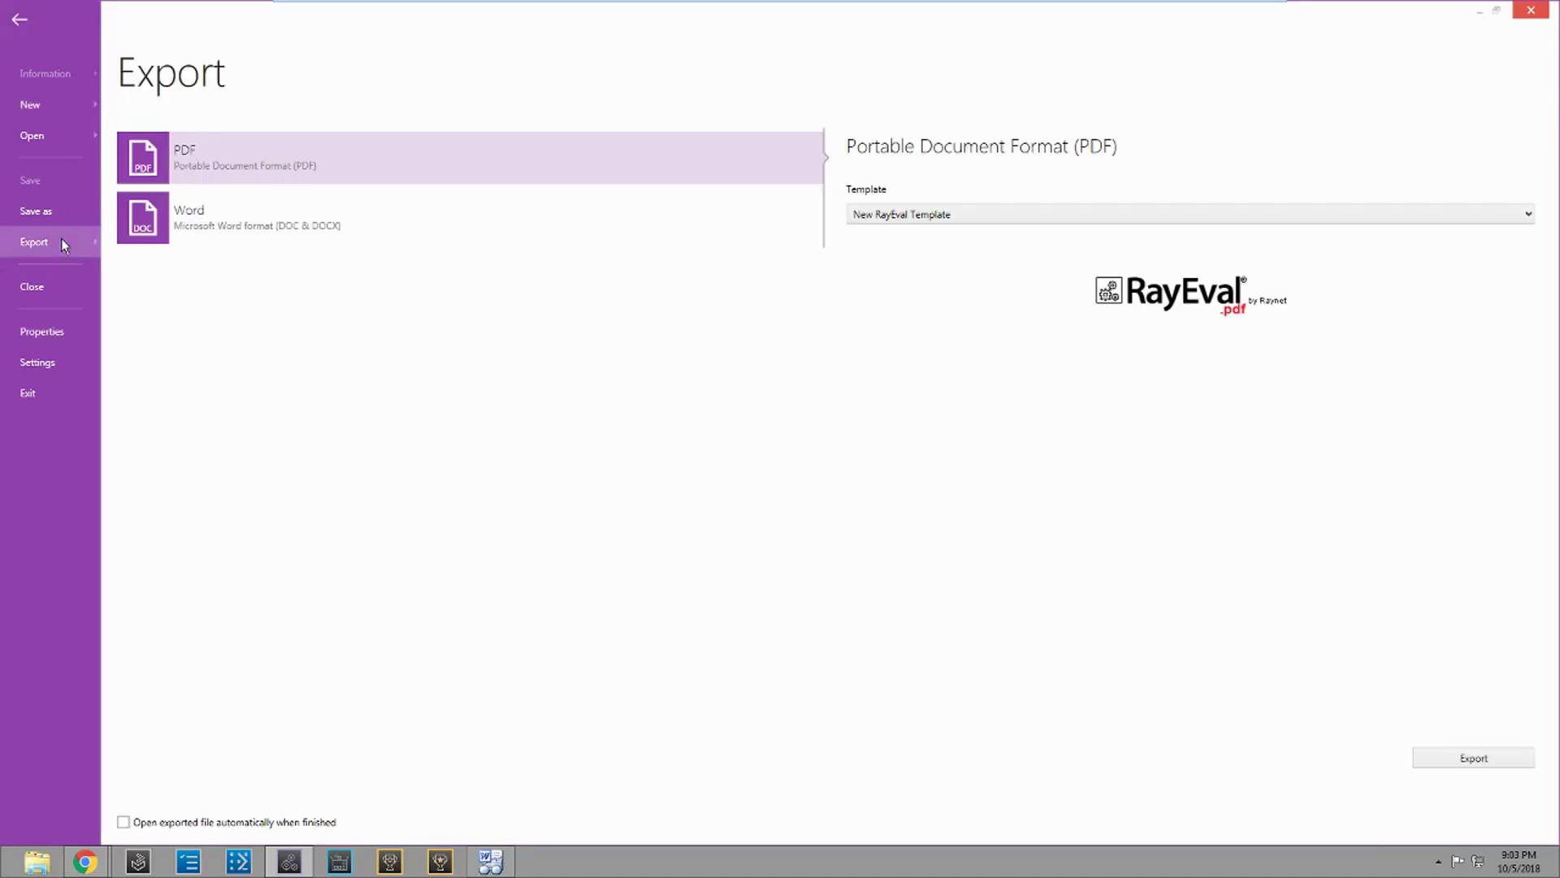
{"action": "left_click", "coordinate": [1034, 216]}
{"action": "left_click", "coordinate": [251, 210]}
{"action": "left_click", "coordinate": [251, 210]}
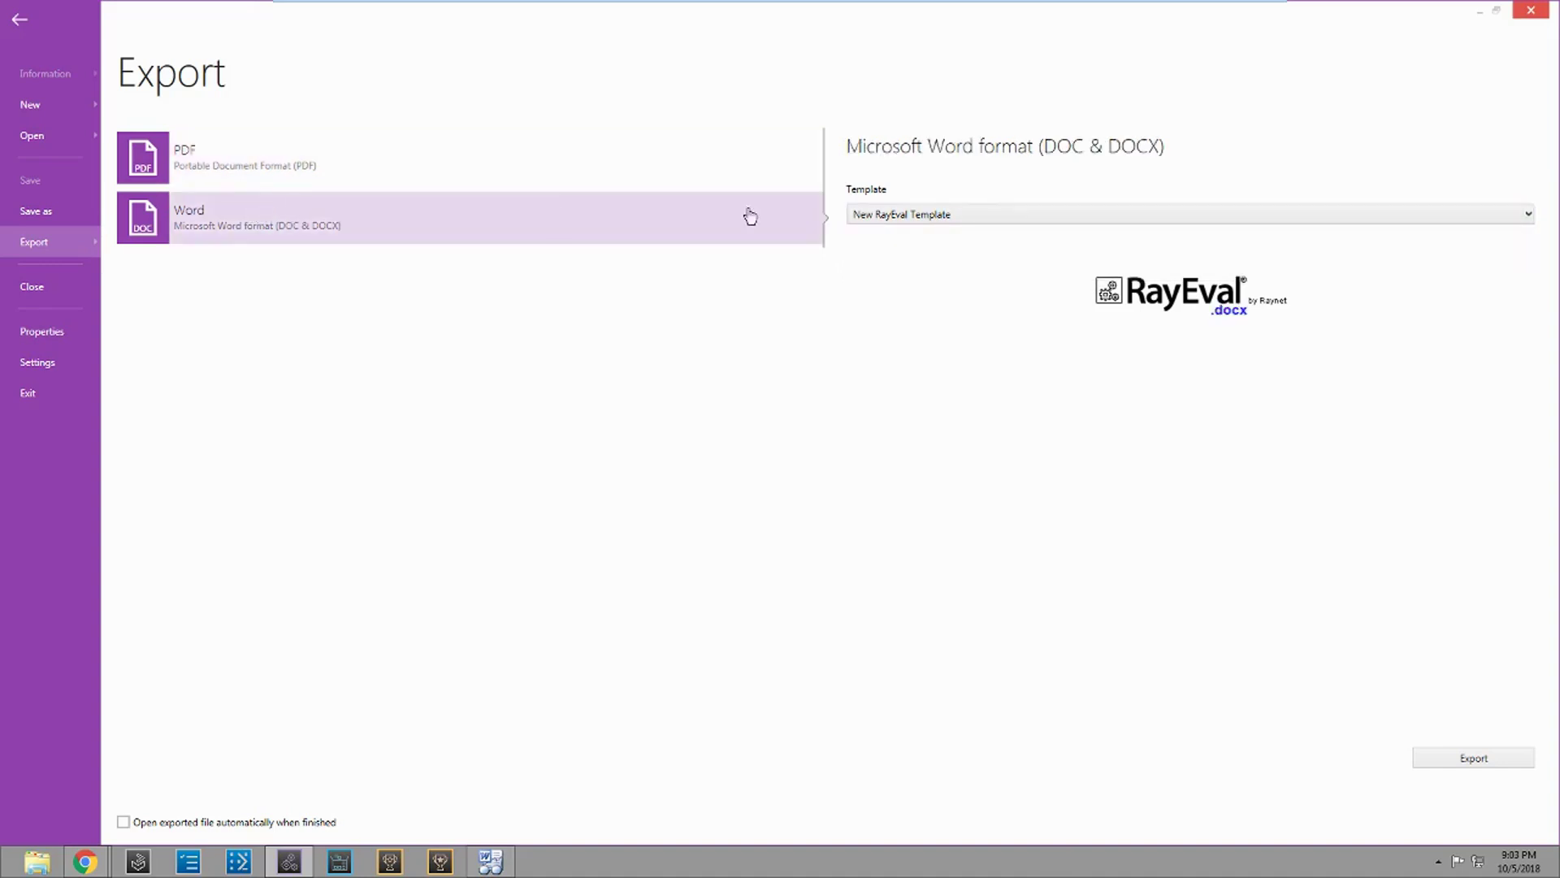
{"action": "left_click", "coordinate": [950, 216]}
{"action": "left_click", "coordinate": [999, 329]}
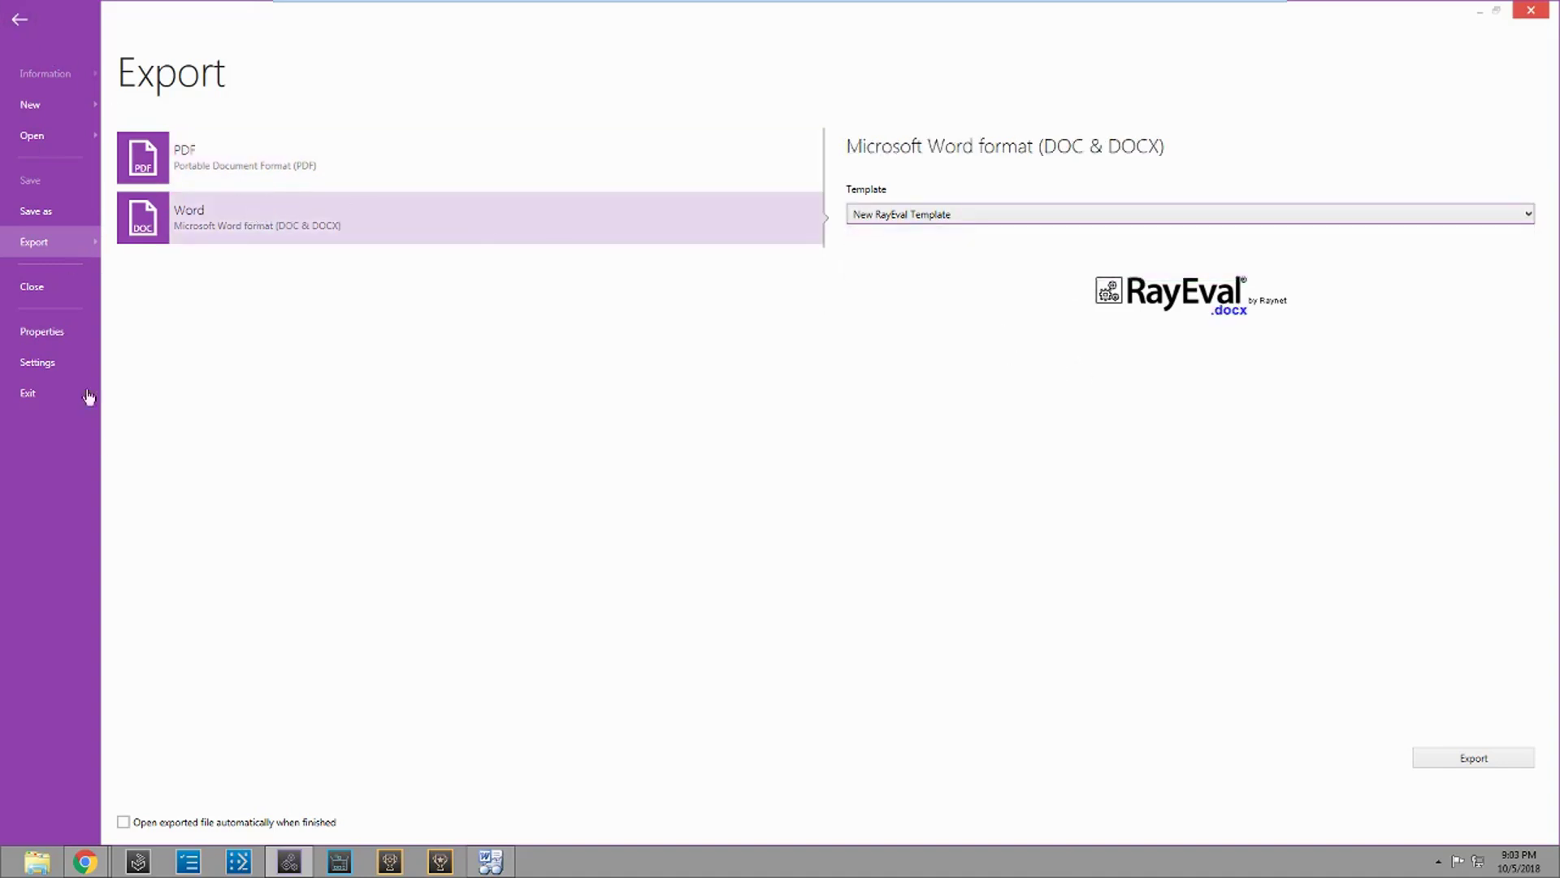
- Start adding a report template in the RayEval settings, named RMT template and with type DOC
{"action": "left_click", "coordinate": [64, 364]}
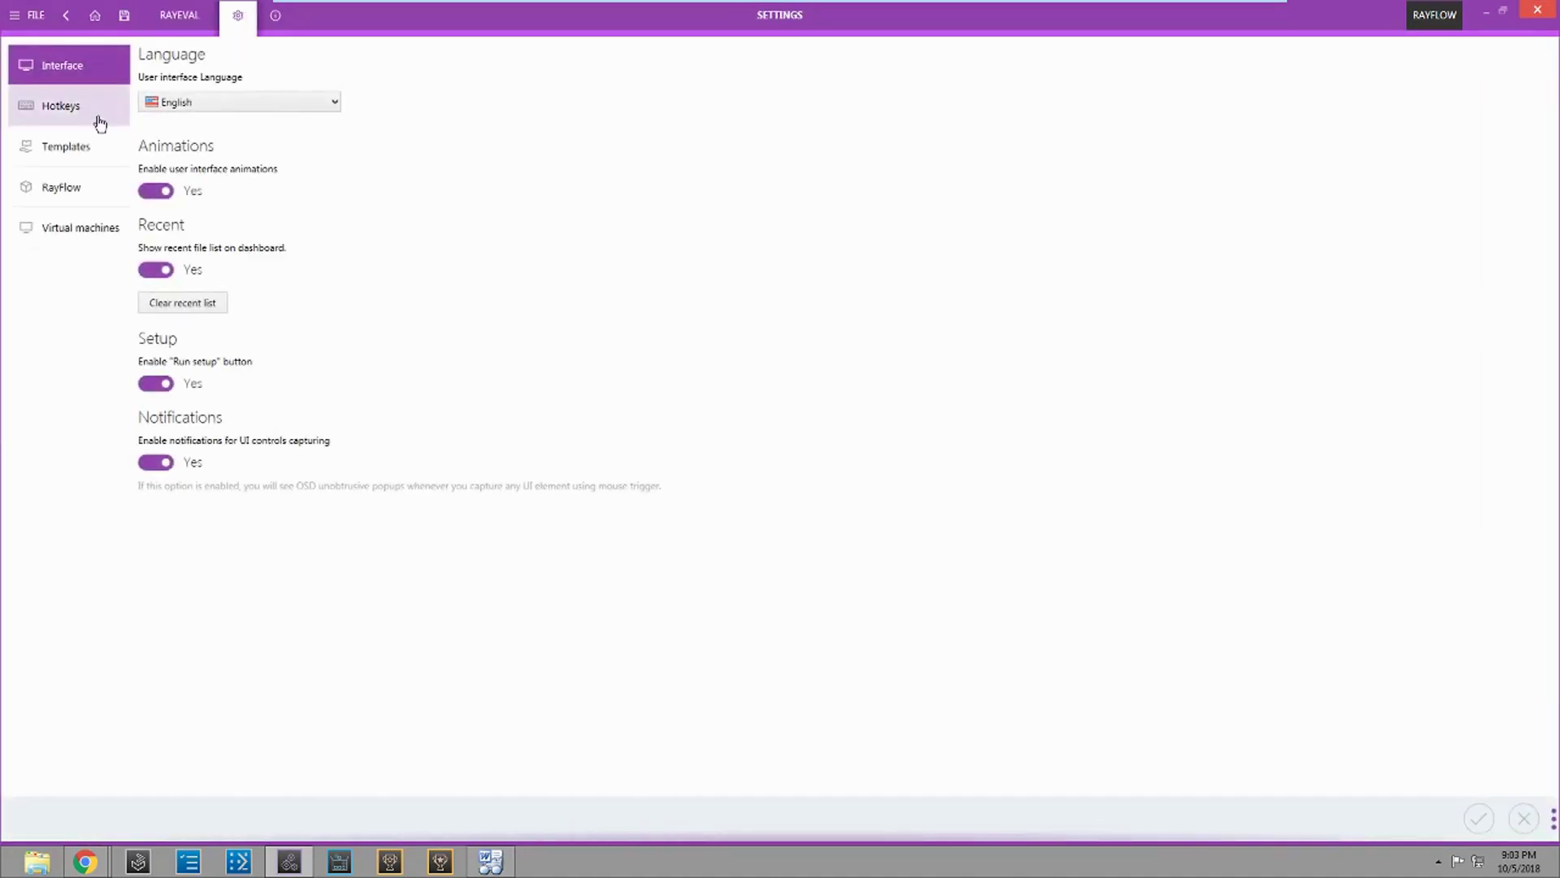
{"action": "left_click", "coordinate": [91, 149]}
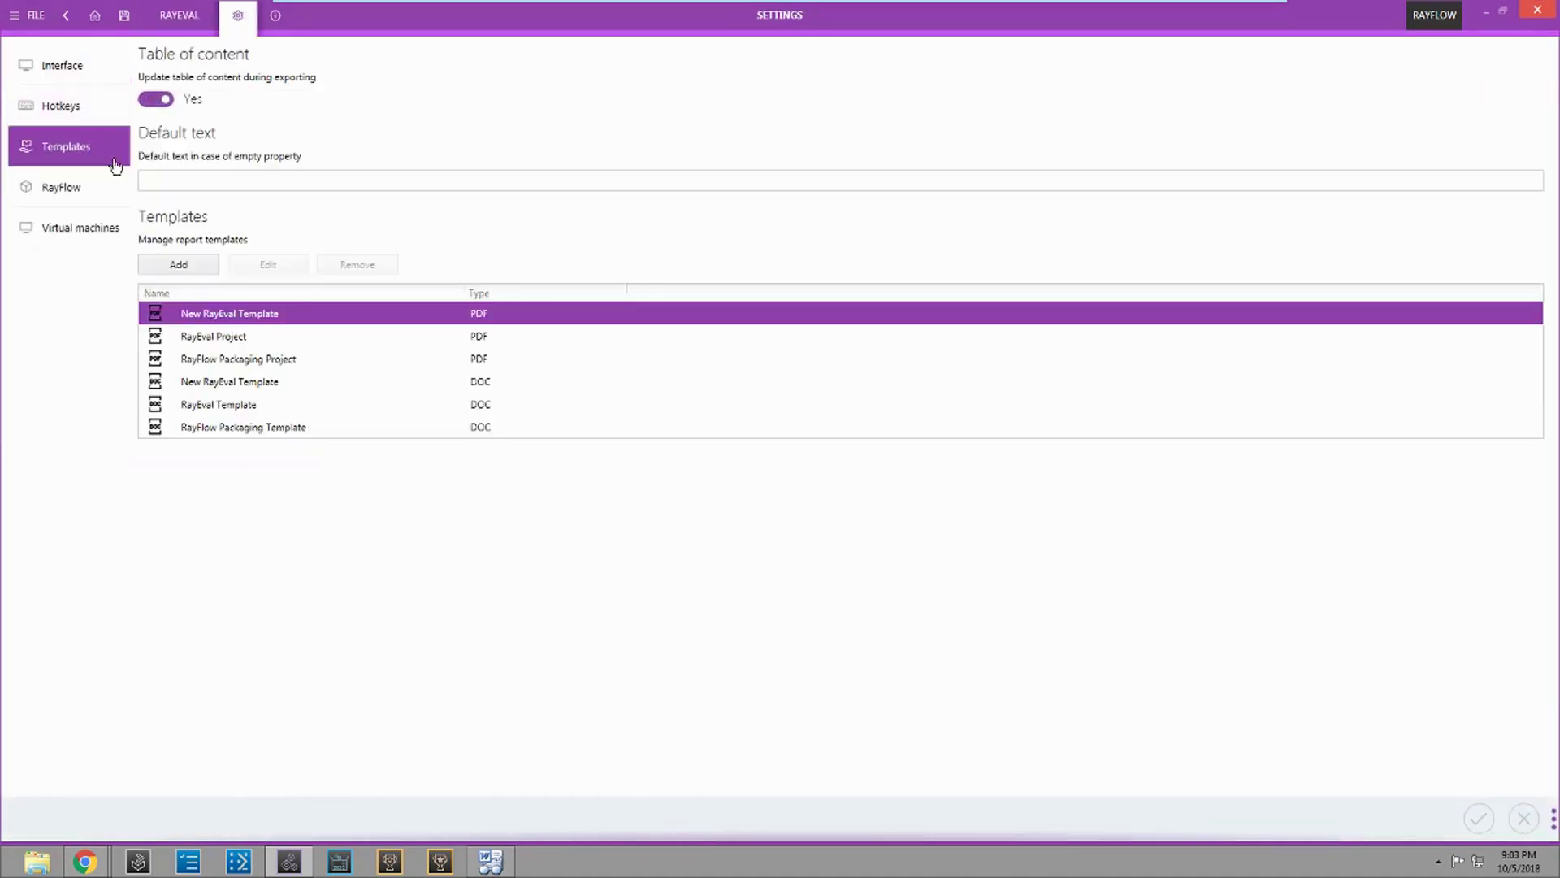
{"action": "left_click", "coordinate": [160, 268]}
{"action": "left_click", "coordinate": [311, 269]}
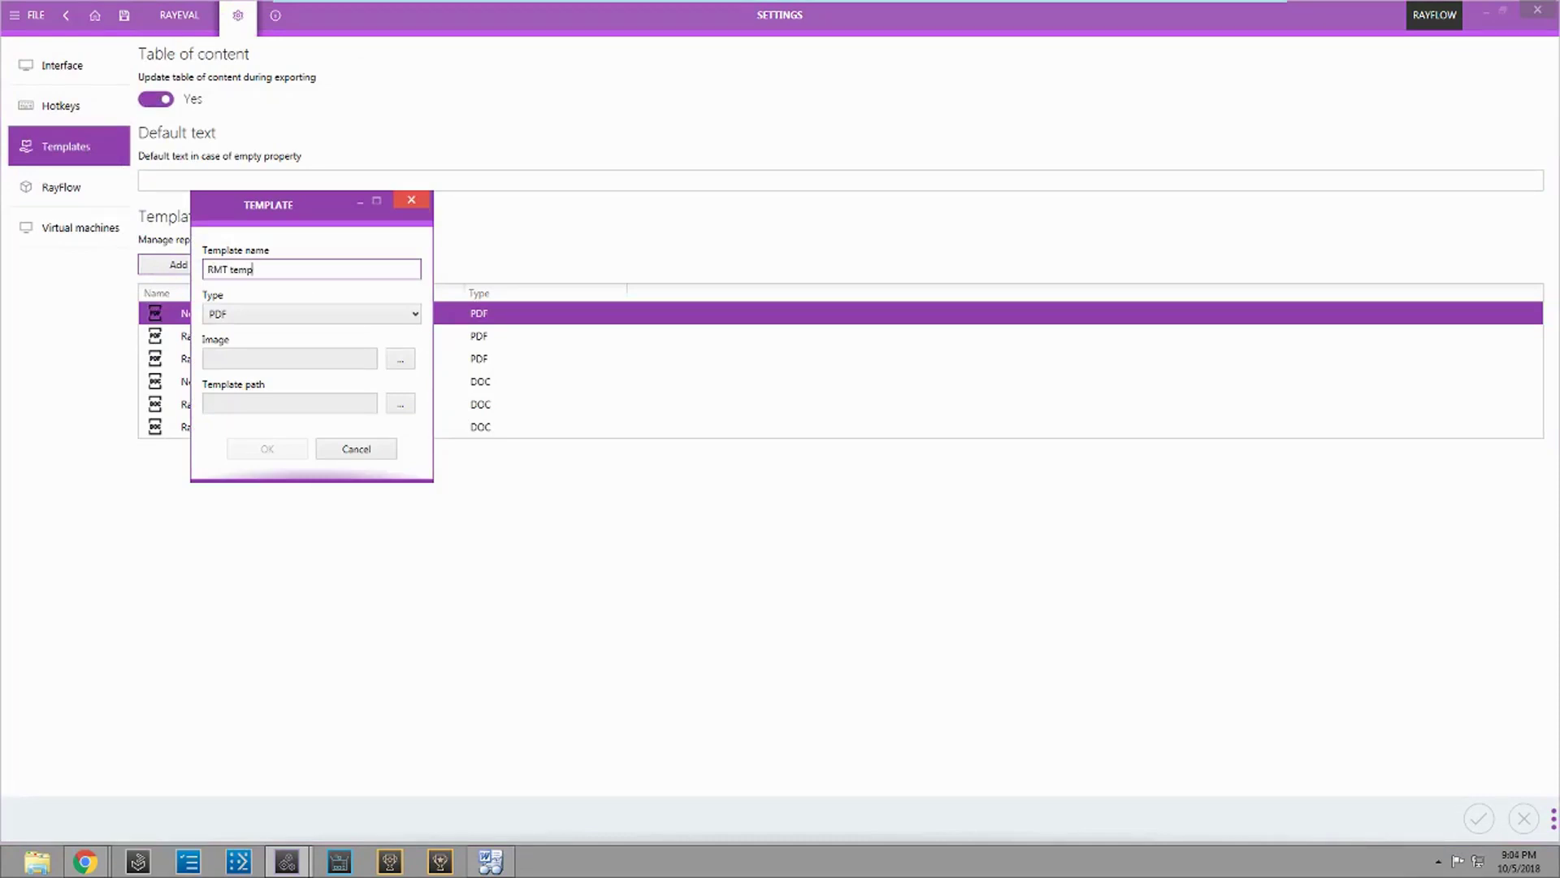
{"action": "left_click", "coordinate": [315, 315]}
{"action": "left_click", "coordinate": [310, 346]}
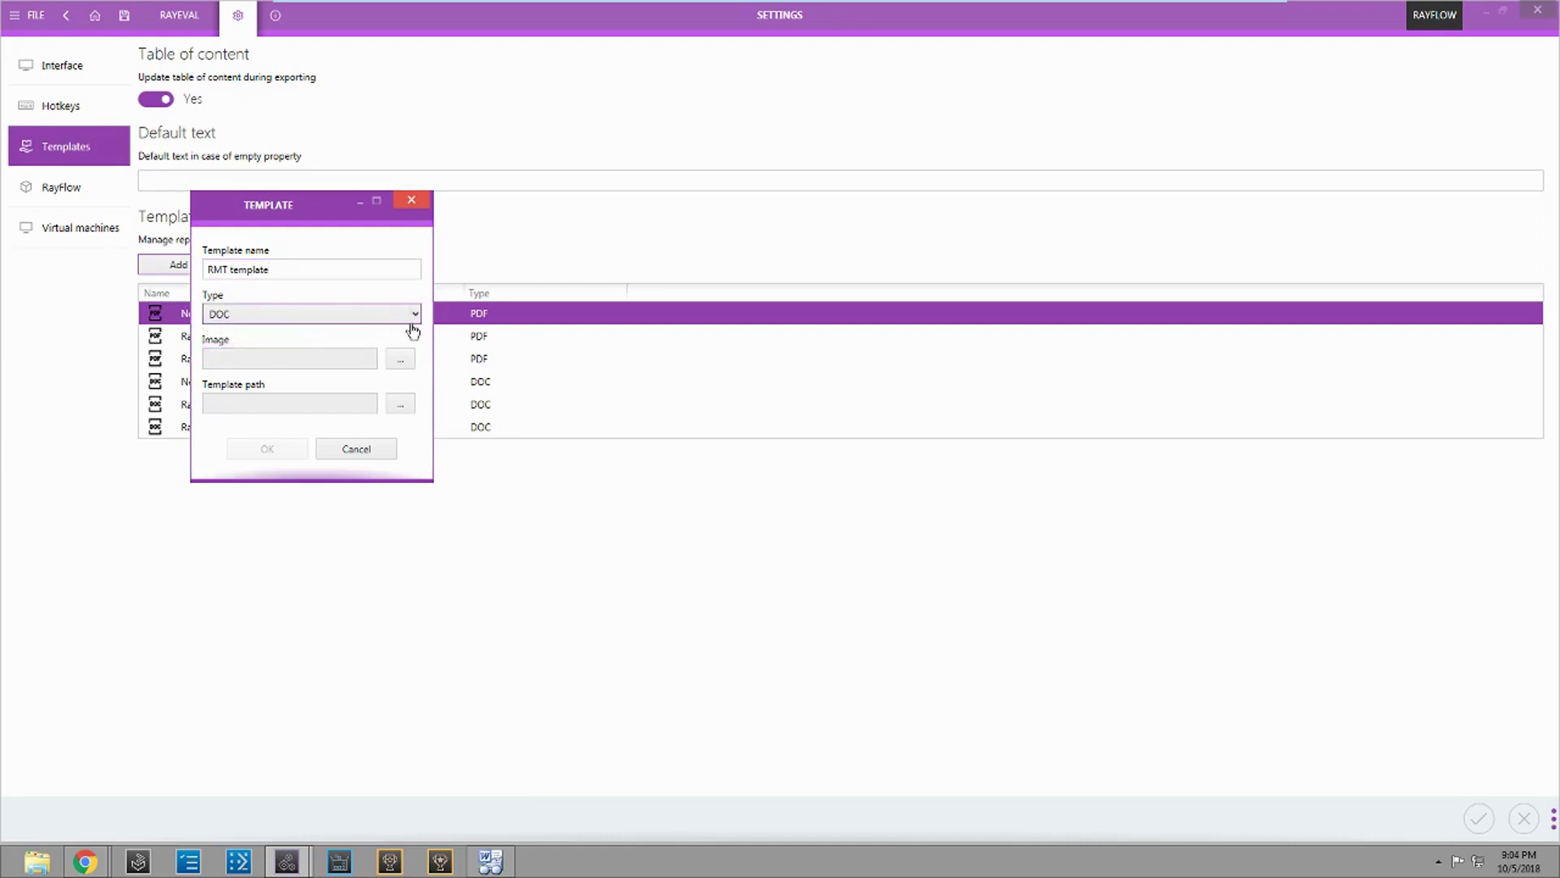
- Set the new template's image to RoadMap_Tech_Logo_Color.jpg from the Pictures library
{"action": "left_click", "coordinate": [401, 360]}
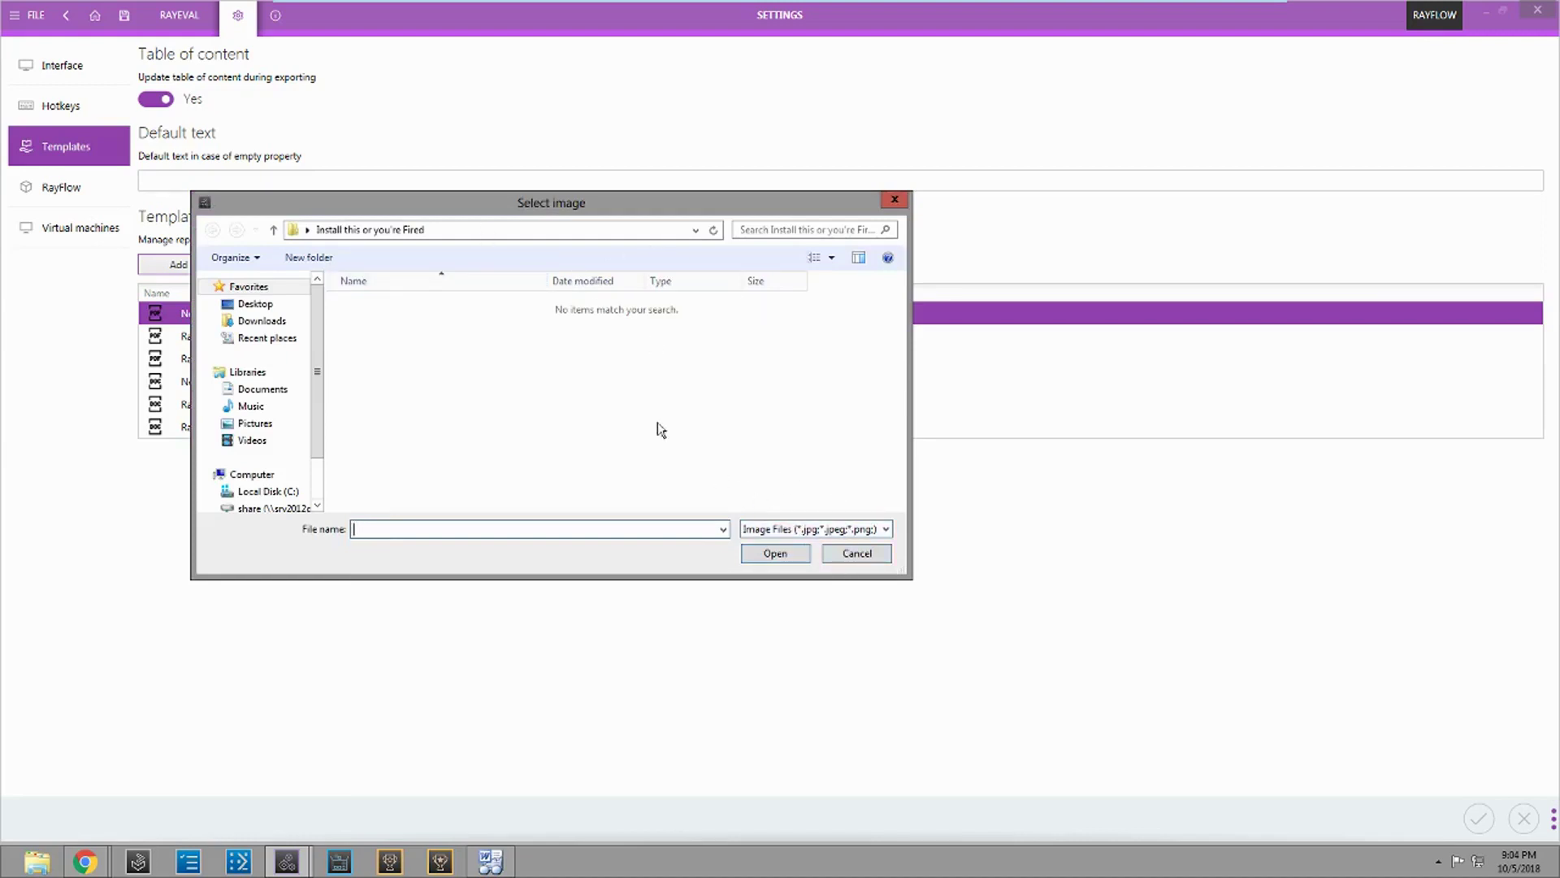
{"action": "left_click", "coordinate": [268, 425]}
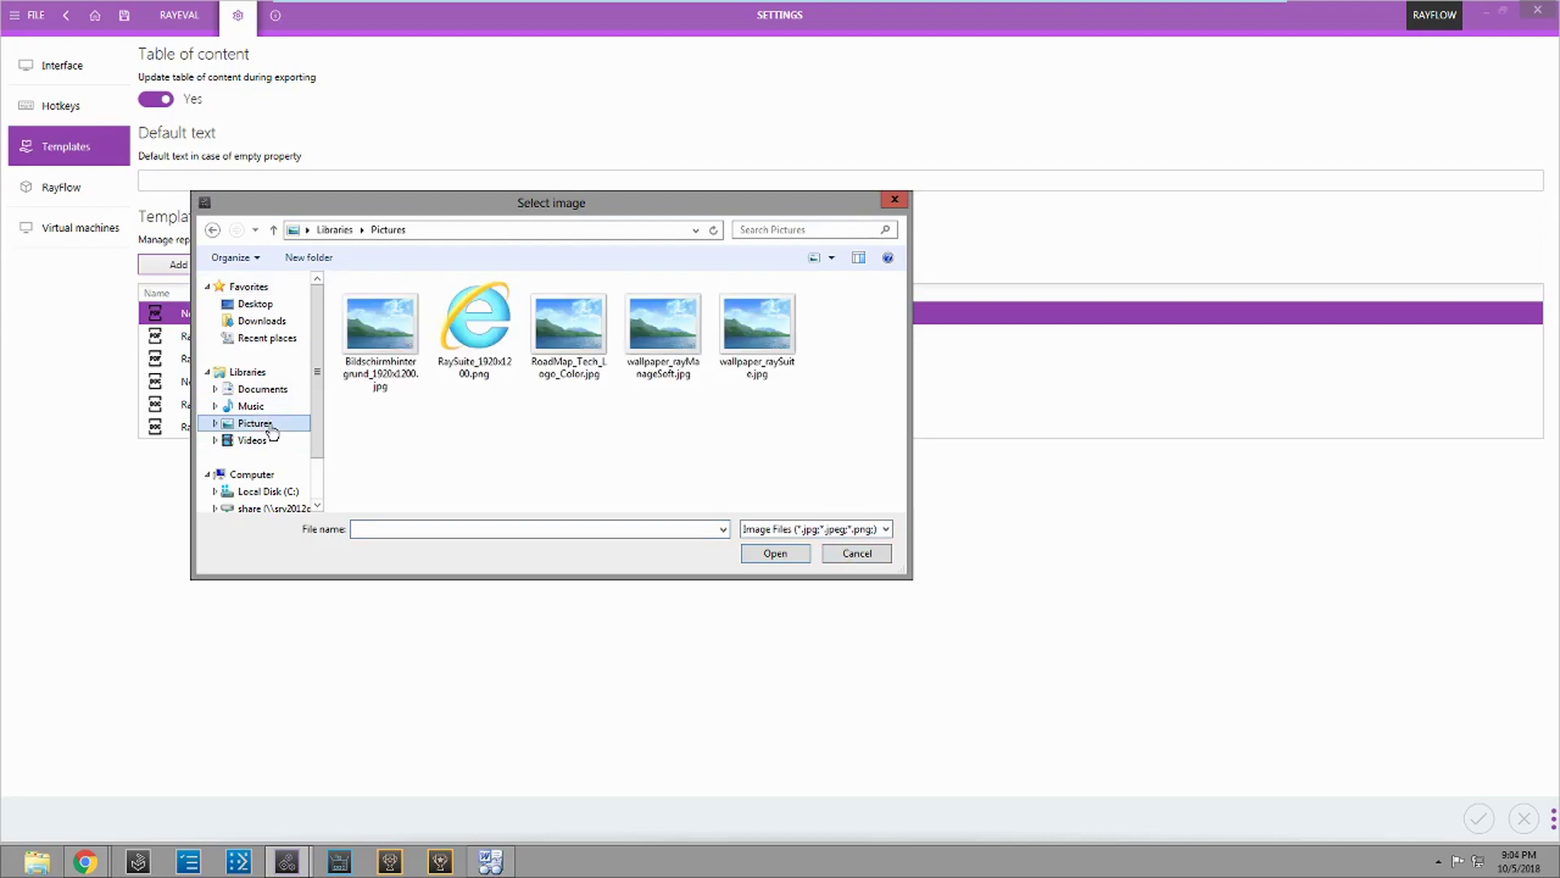
{"action": "double_click", "coordinate": [572, 358]}
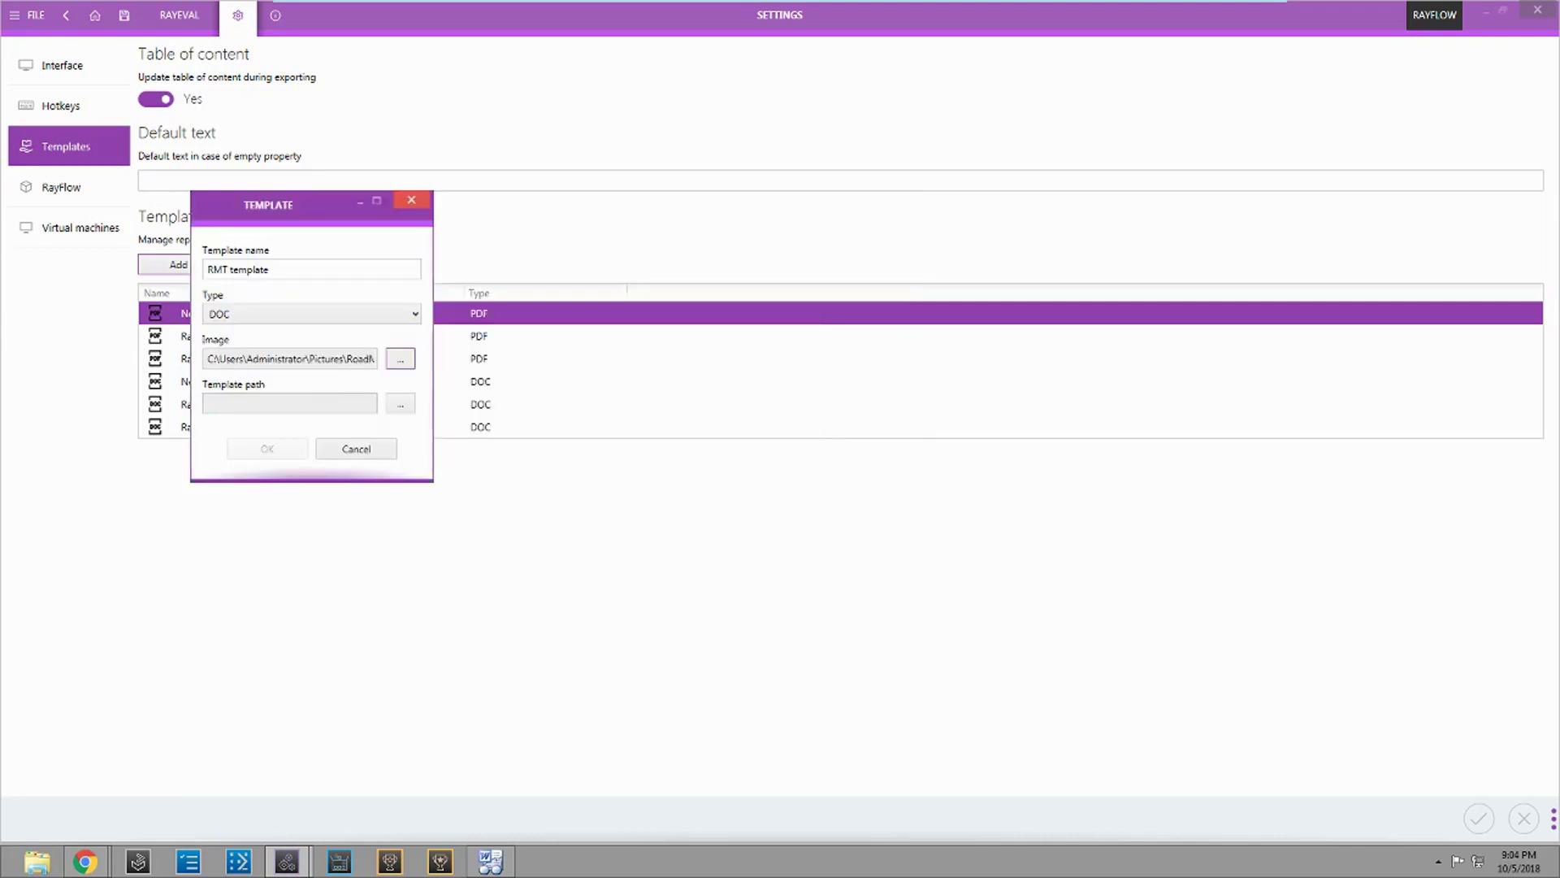
- Set the new template's path to the RoadMap Word template file in the Downloads folder
{"action": "left_click", "coordinate": [399, 405]}
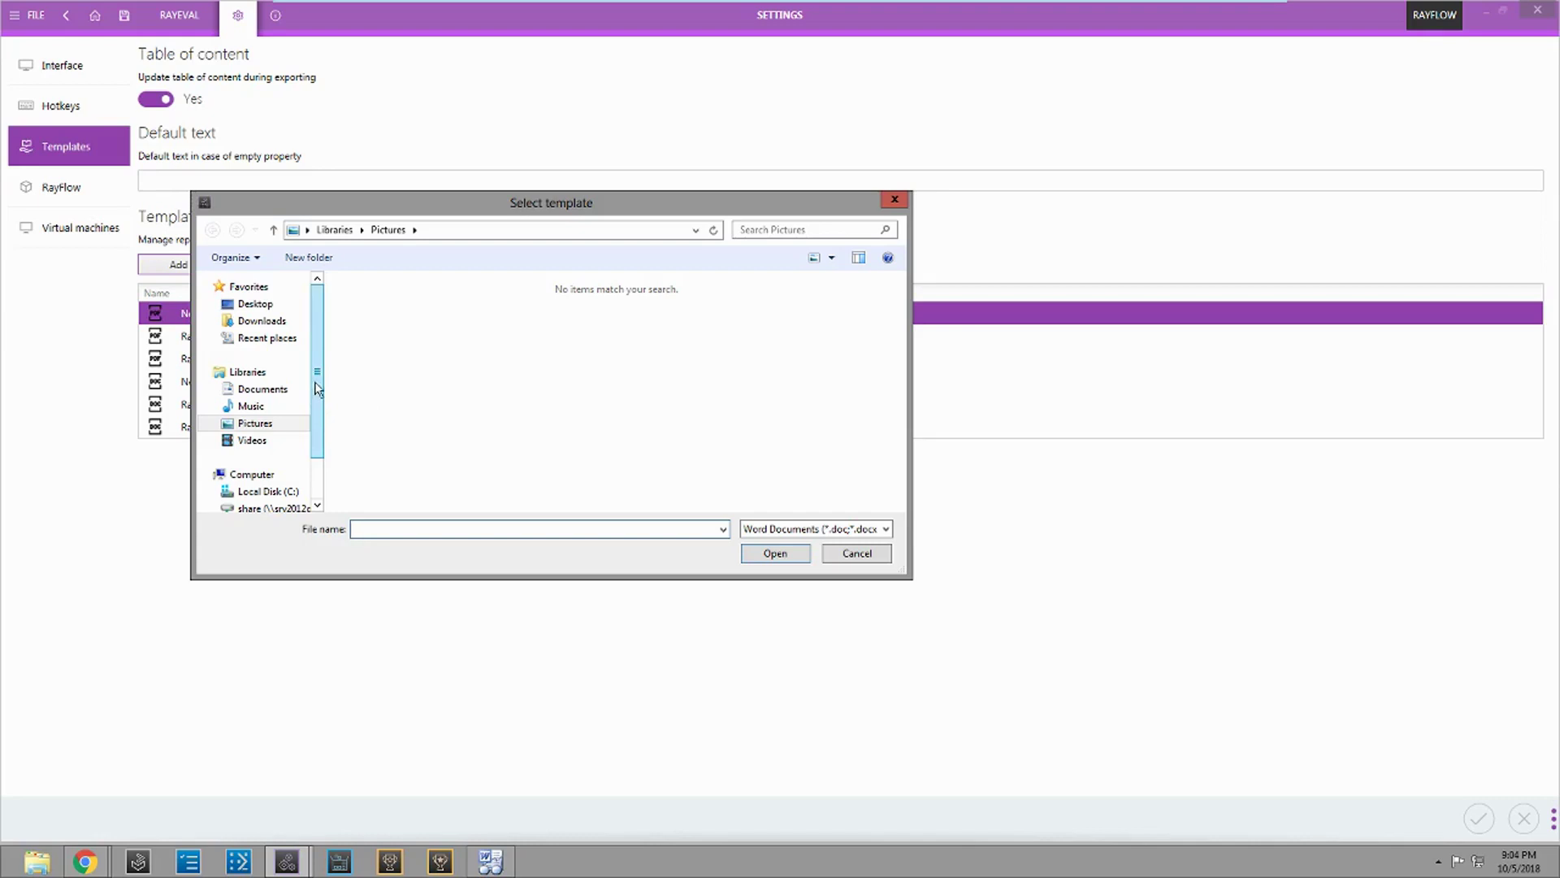
{"action": "left_click", "coordinate": [263, 389]}
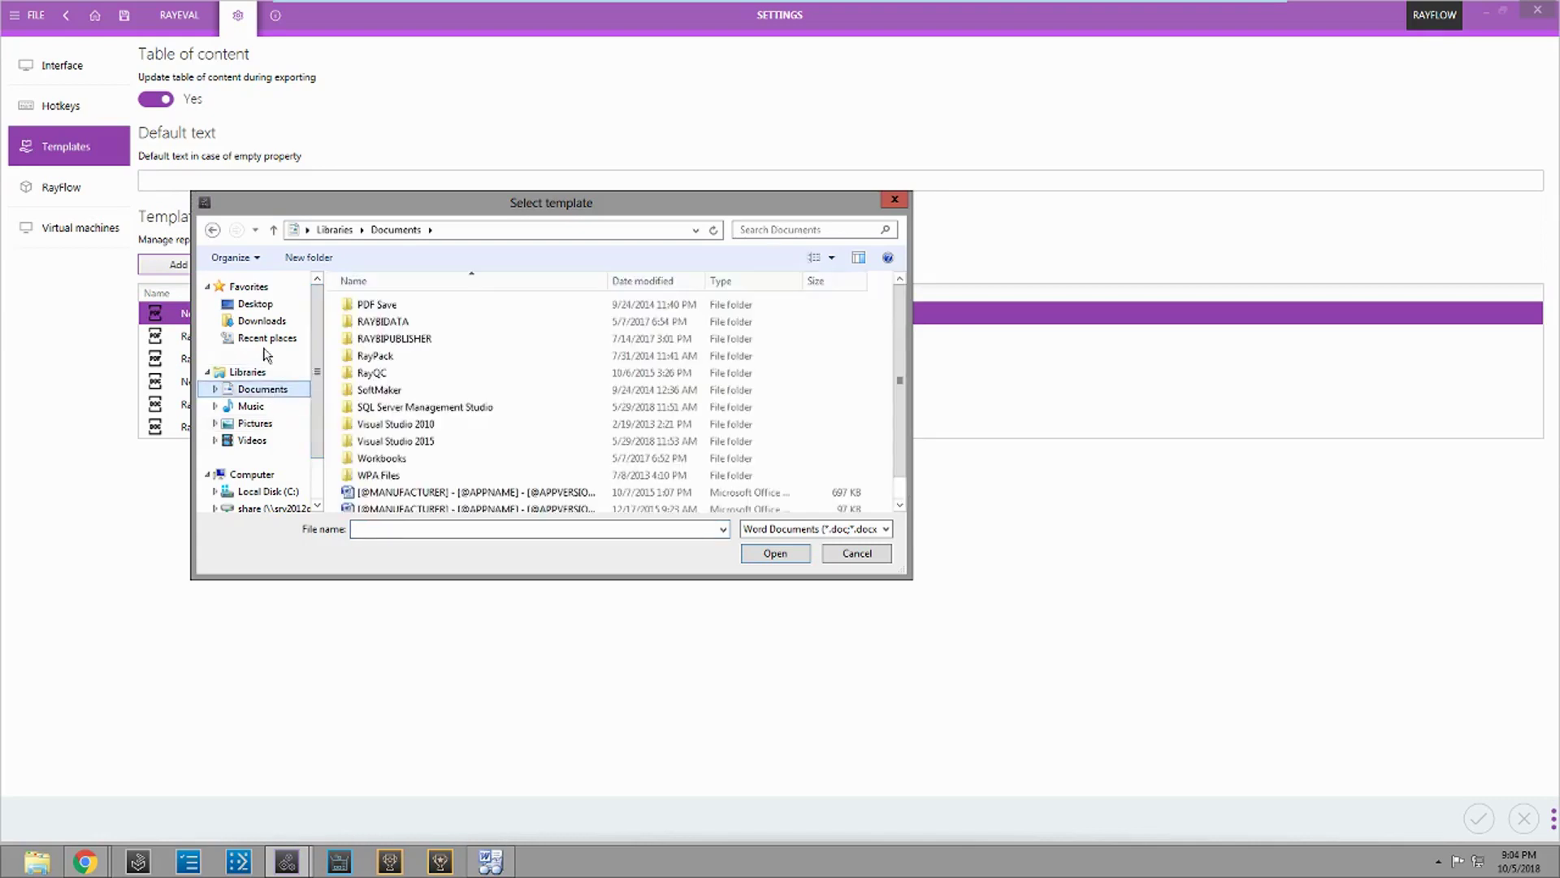
{"action": "left_click", "coordinate": [262, 321]}
{"action": "double_click", "coordinate": [397, 306]}
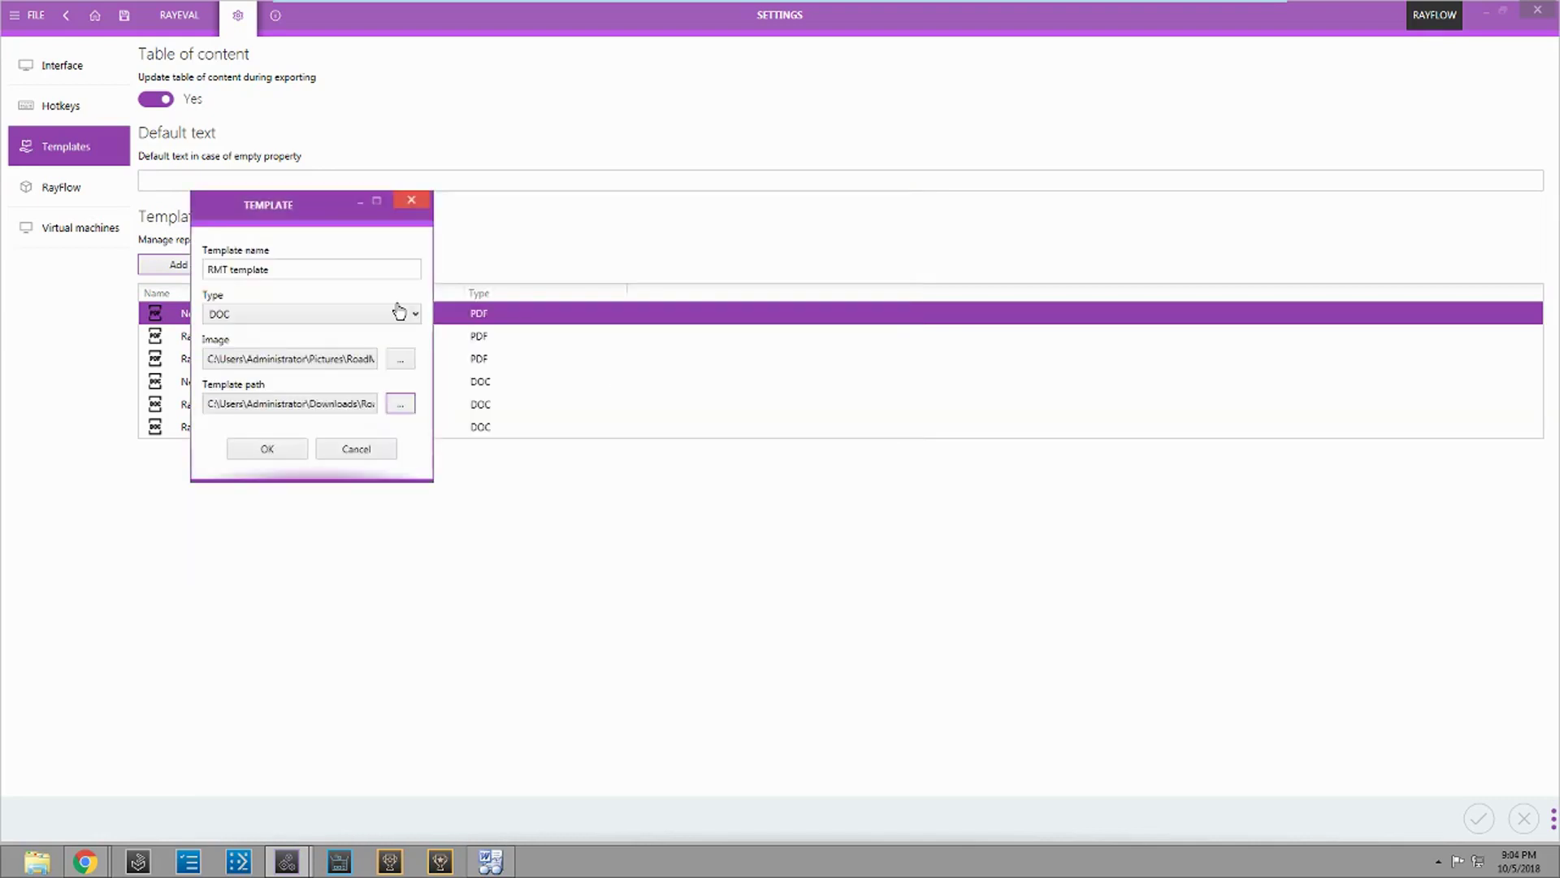
- Change the RMT template's type to PDF, add it to the report templates and save the settings
{"action": "left_click", "coordinate": [340, 317]}
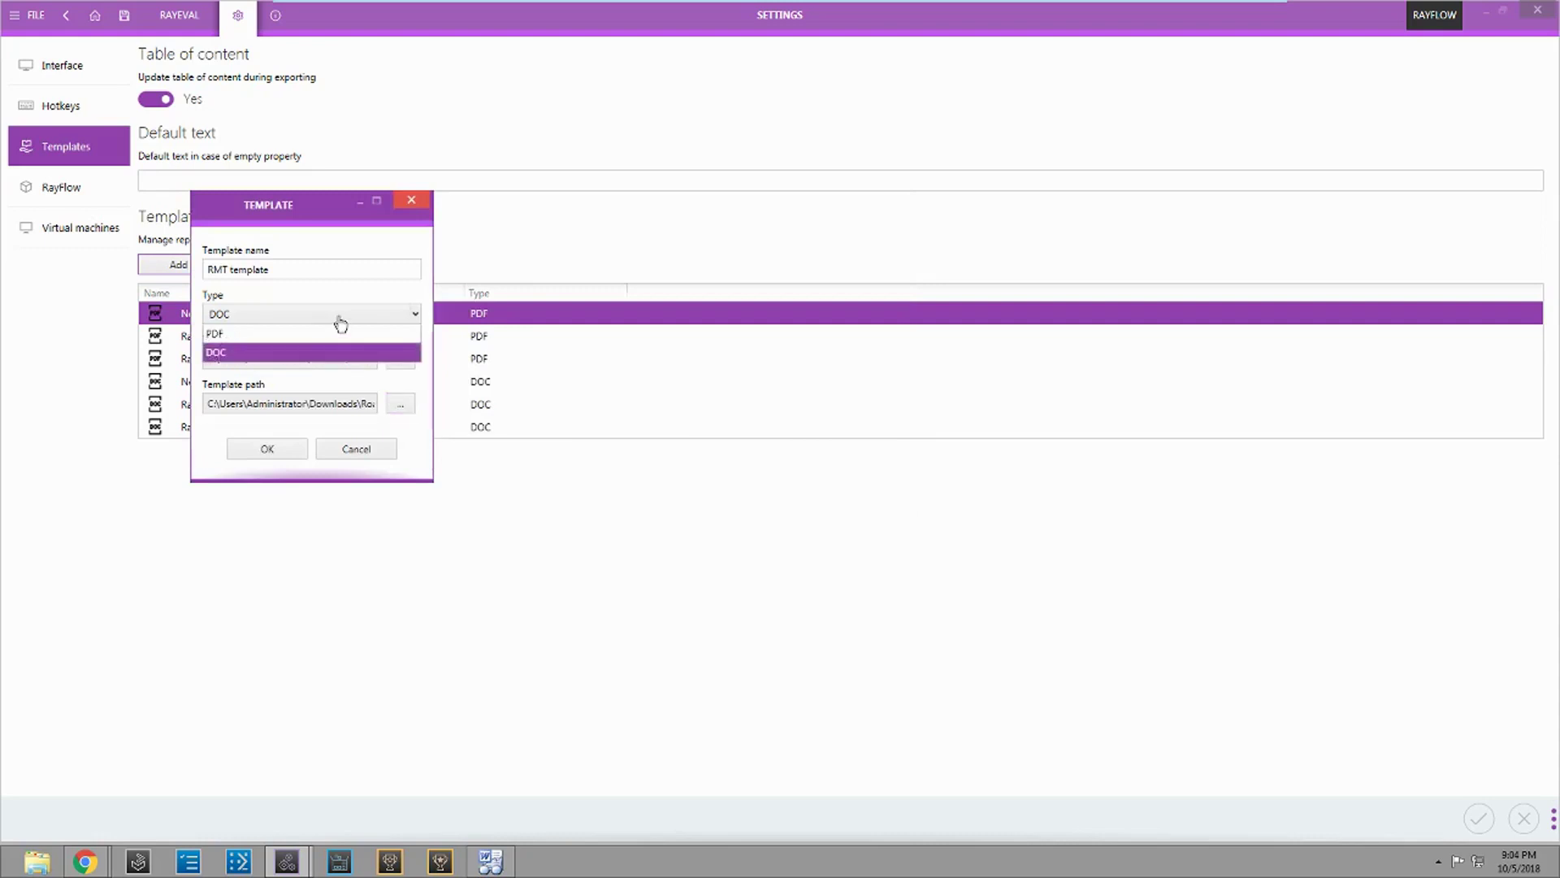
{"action": "left_click", "coordinate": [295, 333]}
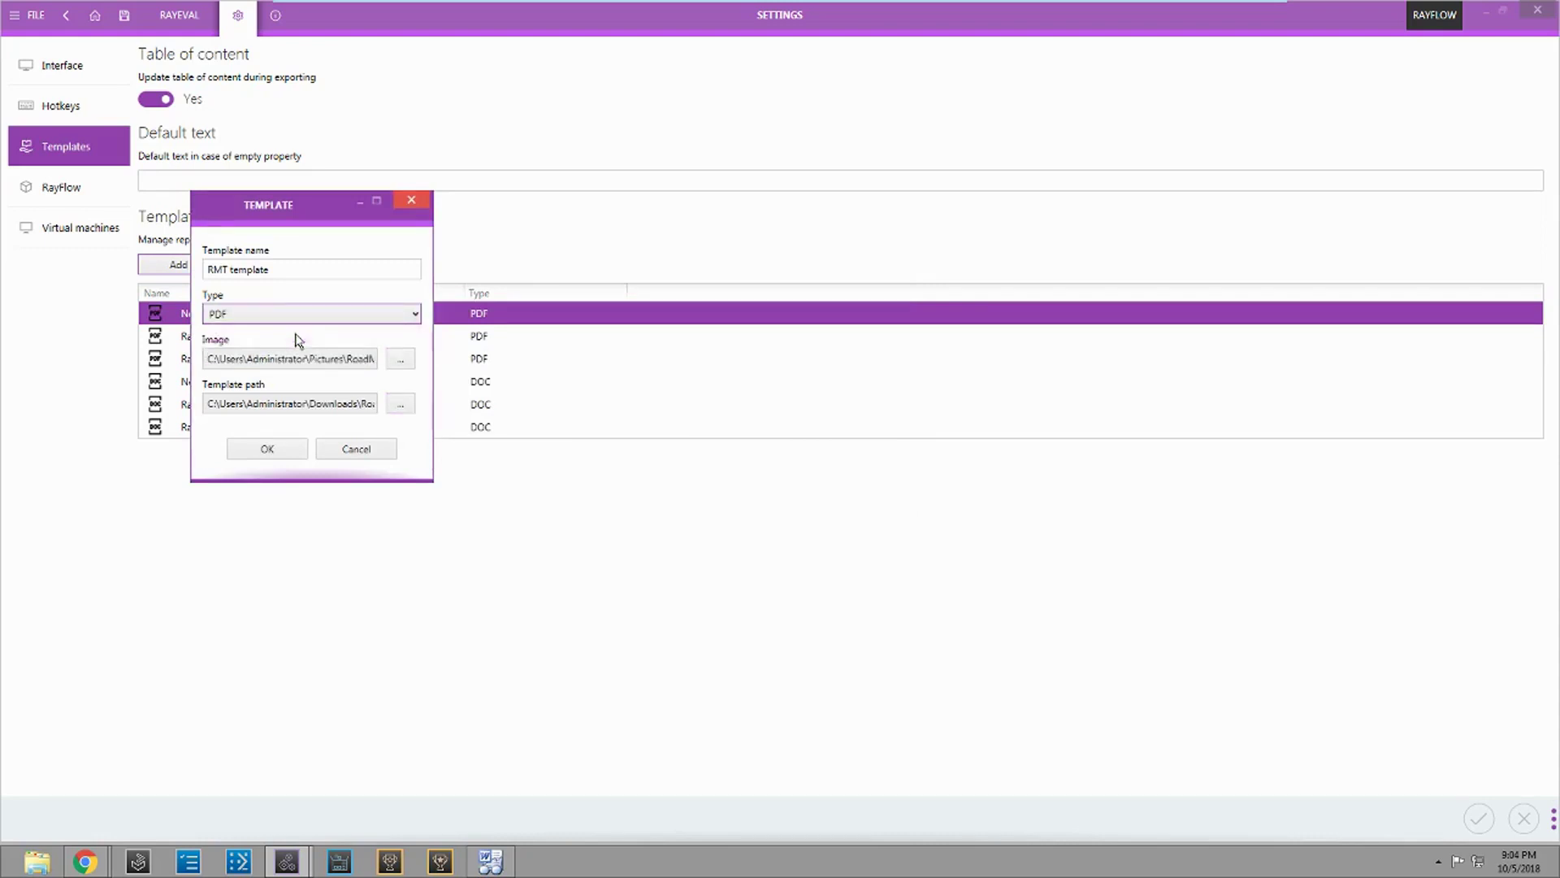
{"action": "left_click", "coordinate": [280, 453]}
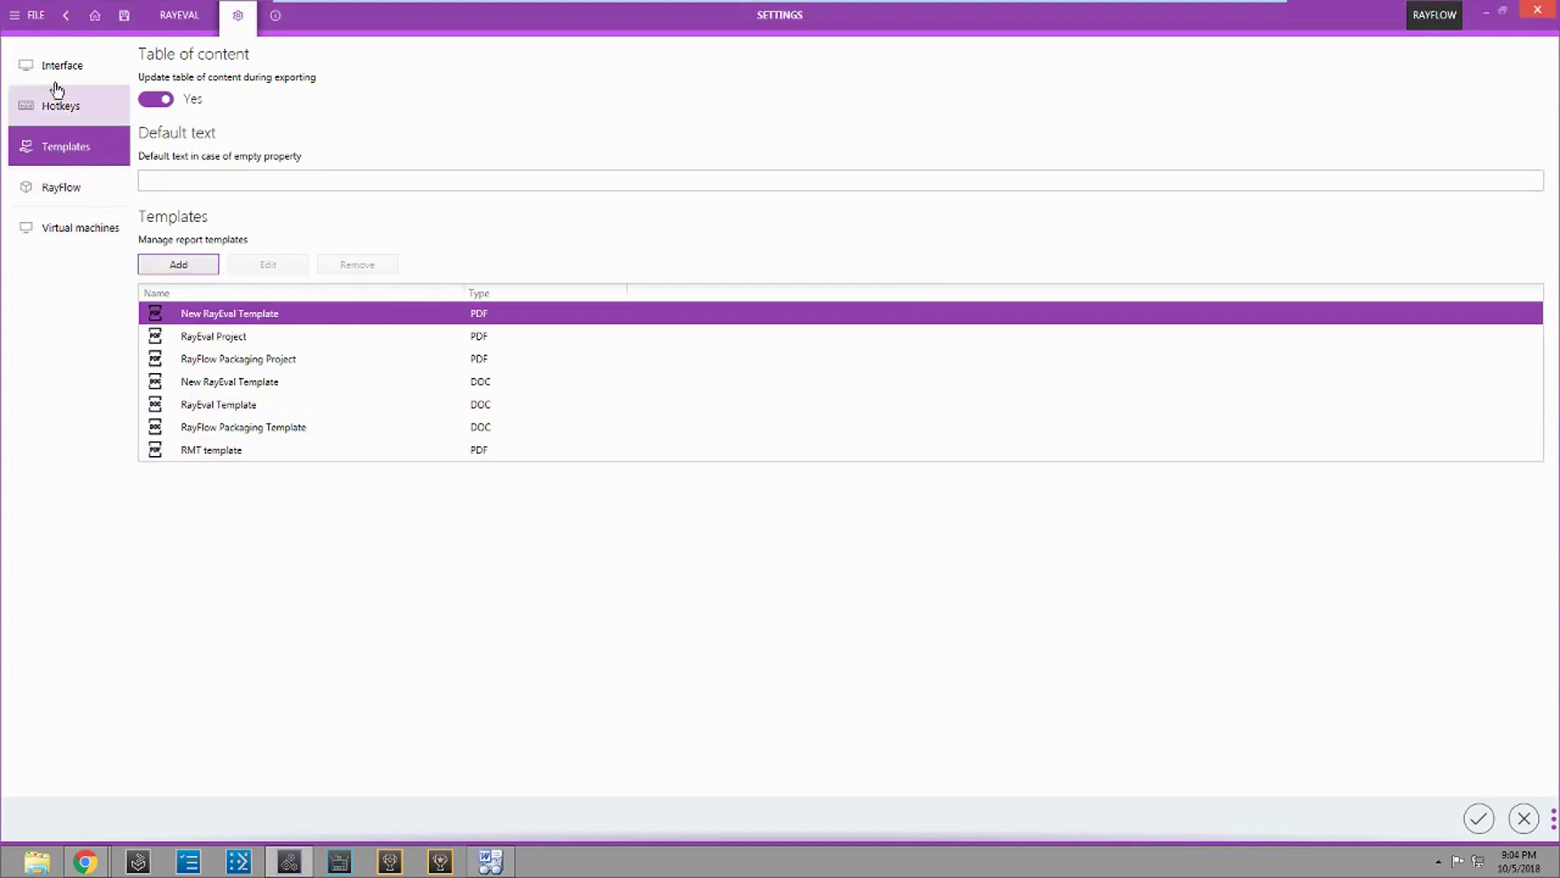
{"action": "left_click", "coordinate": [1480, 815]}
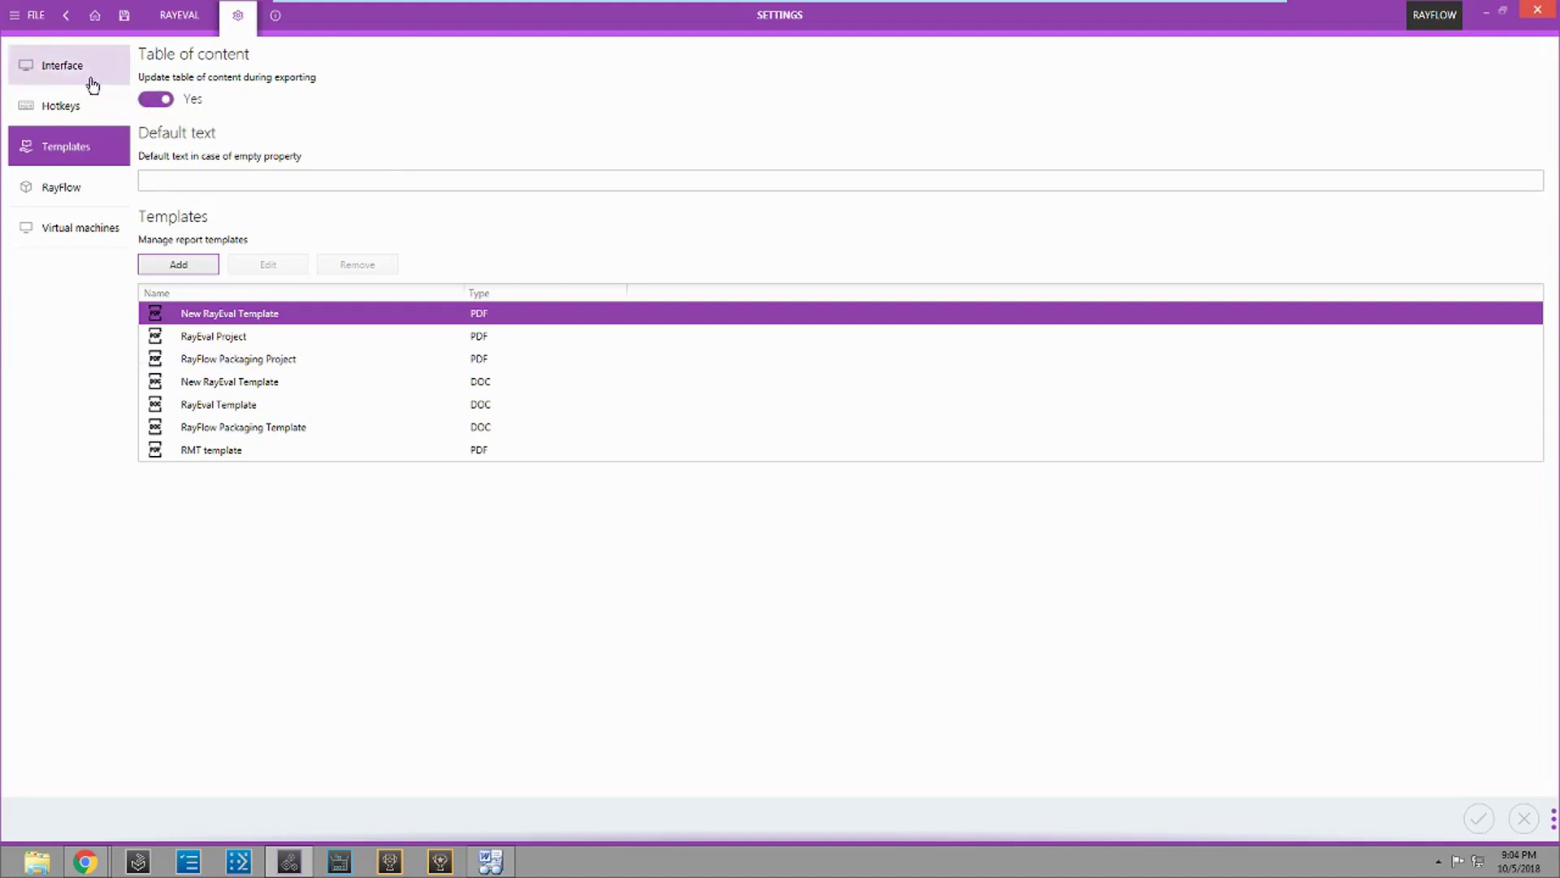
- Export the evaluation project to PDF with the RMT template and open the exported file
{"action": "left_click", "coordinate": [66, 15]}
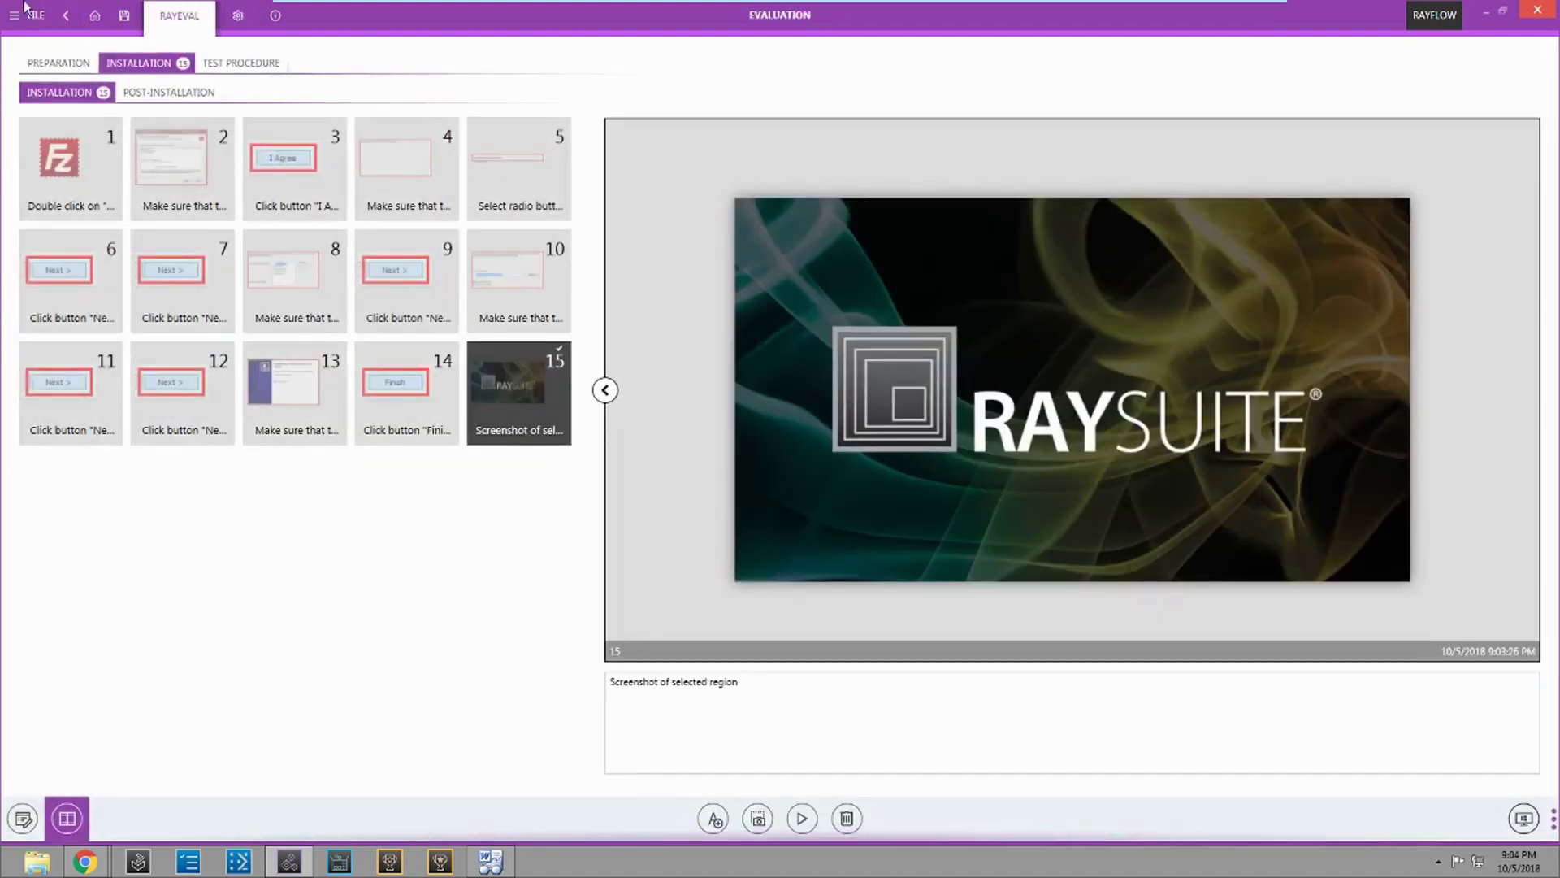
{"action": "left_click", "coordinate": [34, 14]}
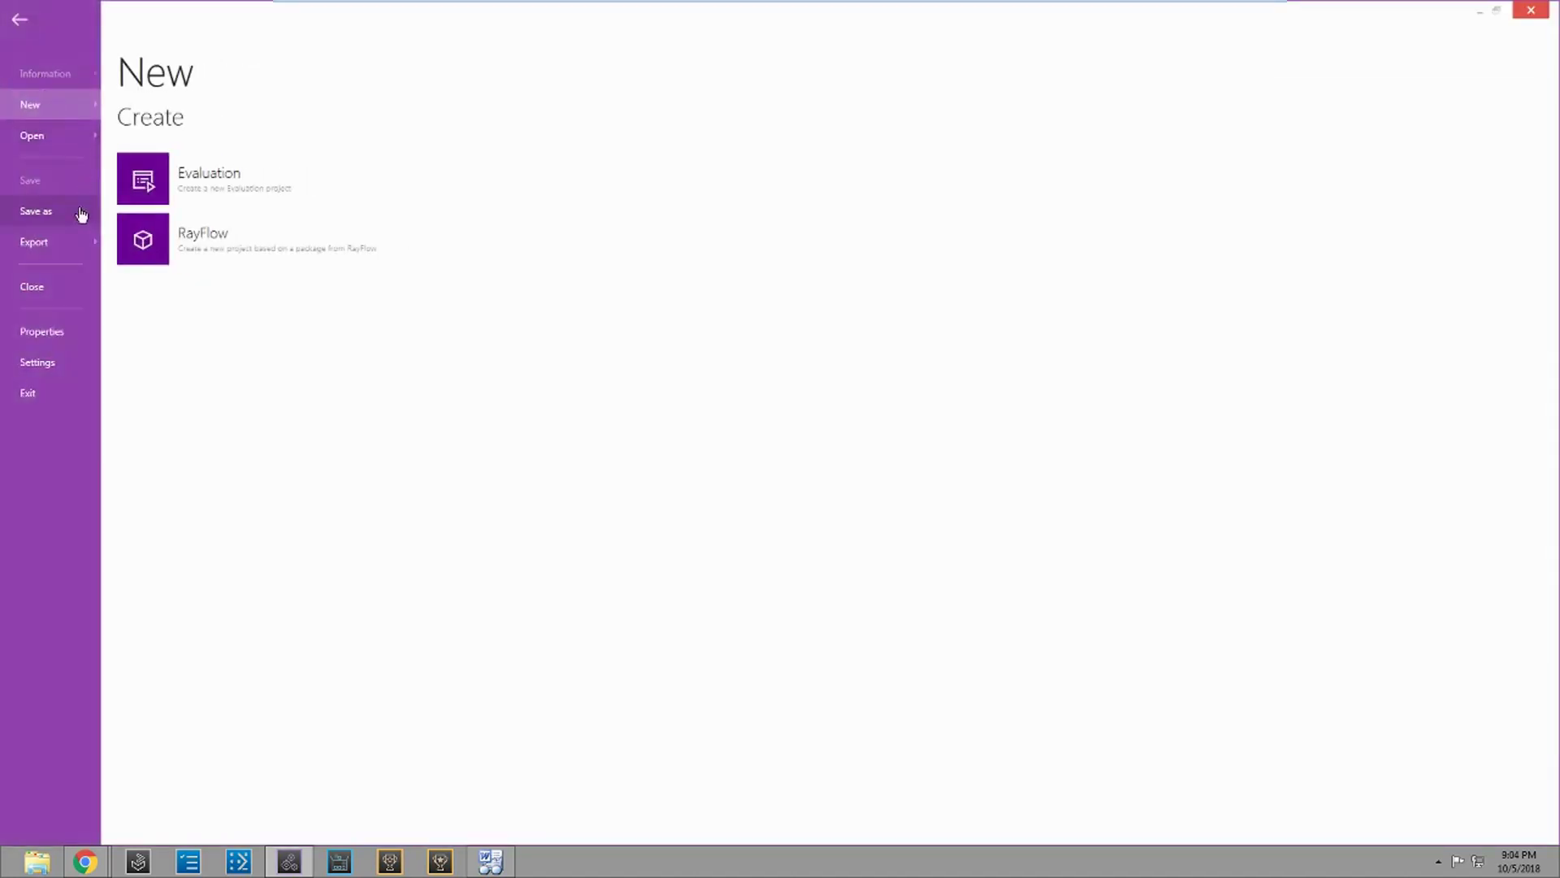
{"action": "left_click", "coordinate": [48, 248]}
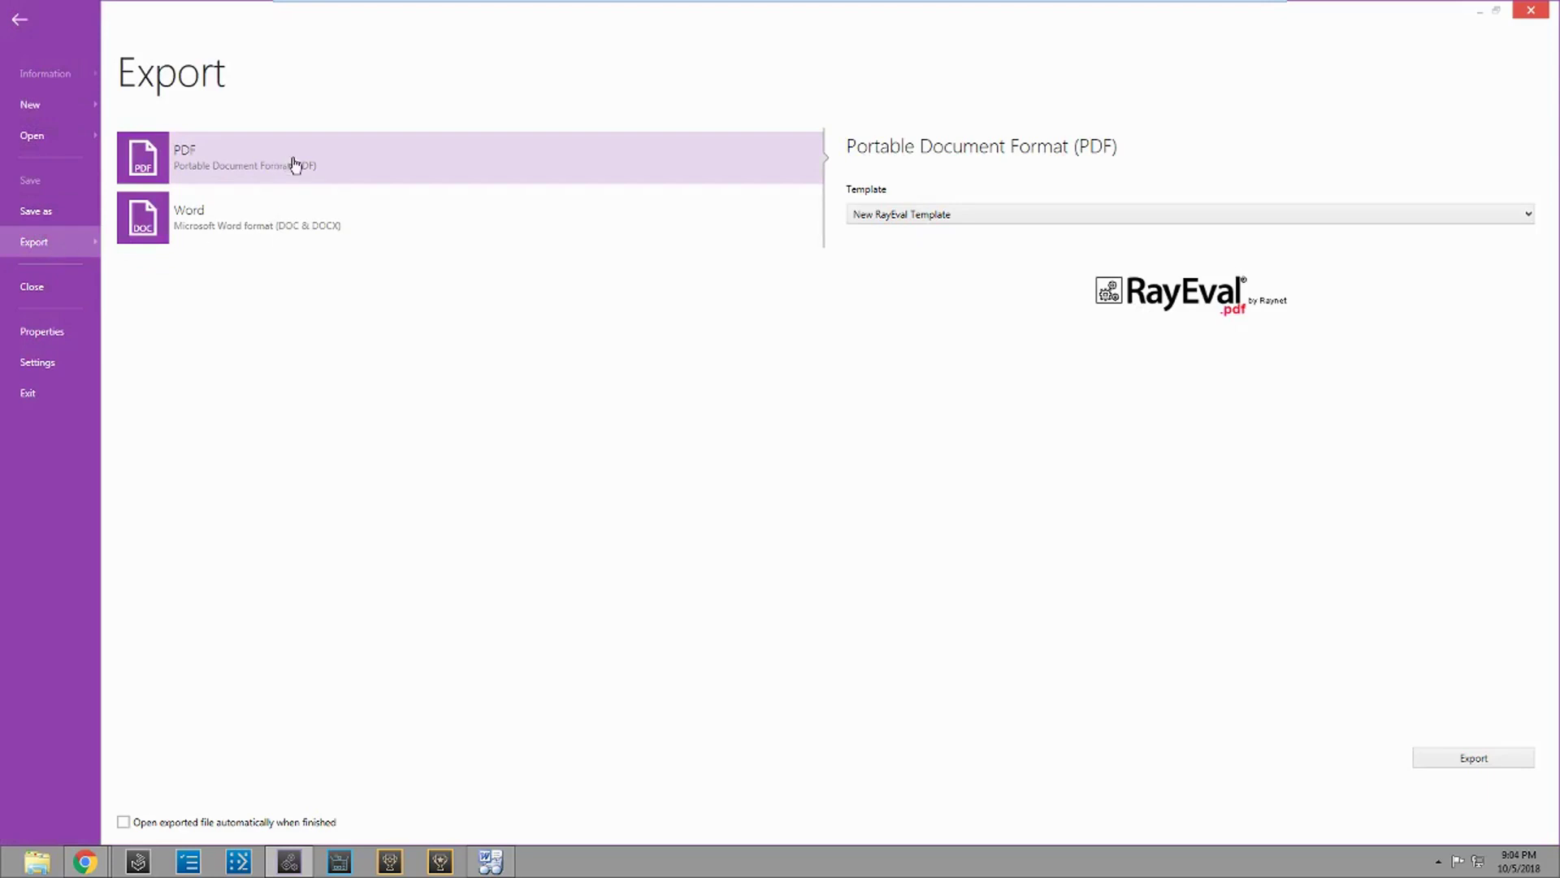
{"action": "left_click", "coordinate": [983, 218]}
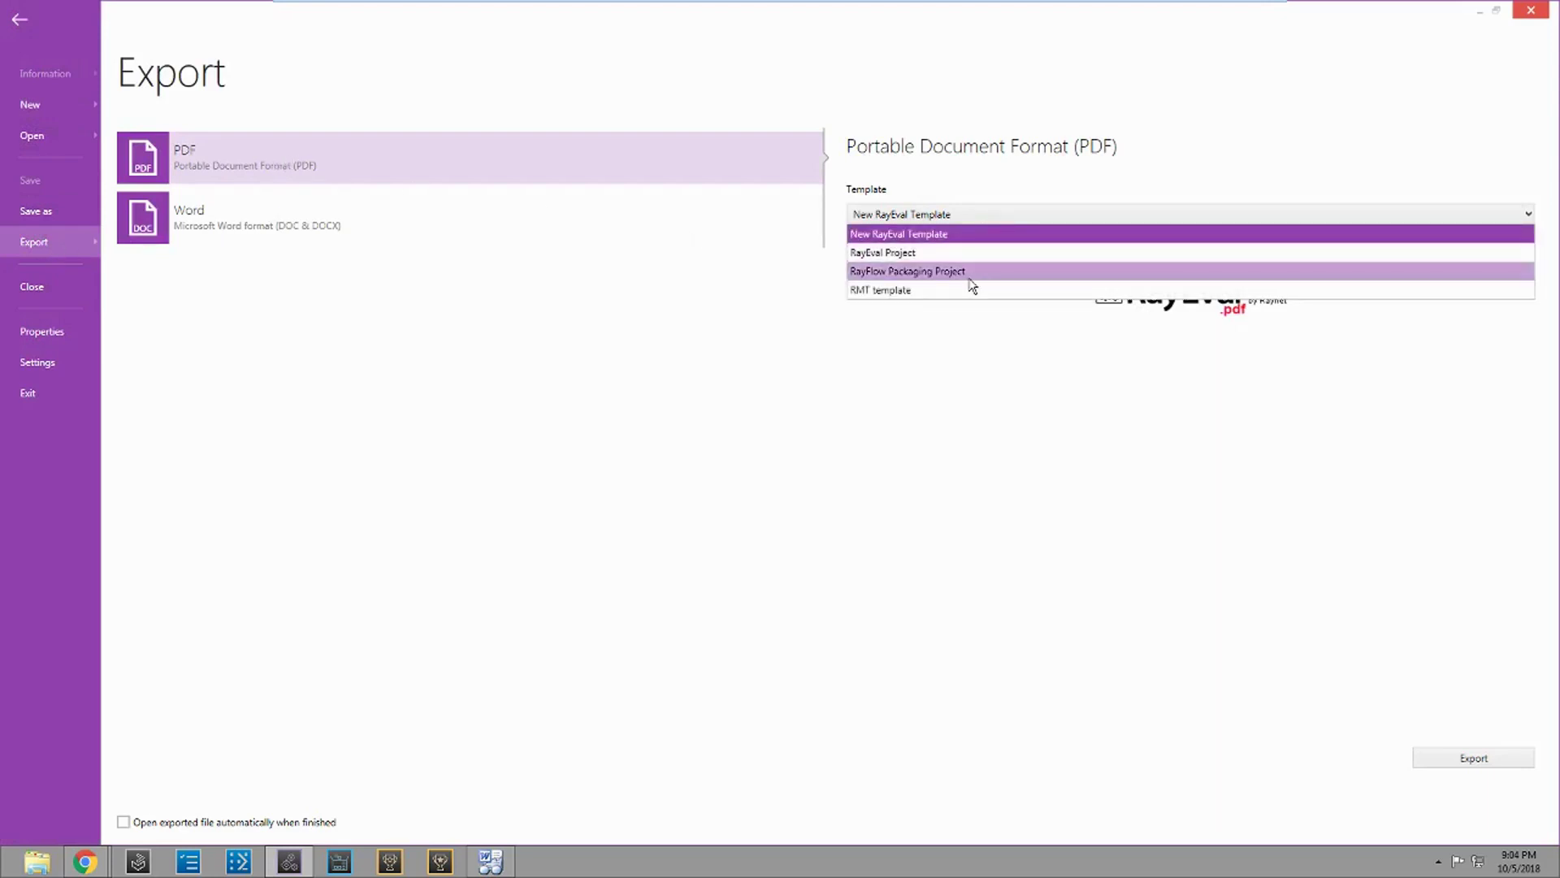
{"action": "left_click", "coordinate": [967, 290]}
{"action": "left_click", "coordinate": [1470, 758]}
{"action": "left_click", "coordinate": [585, 363]}
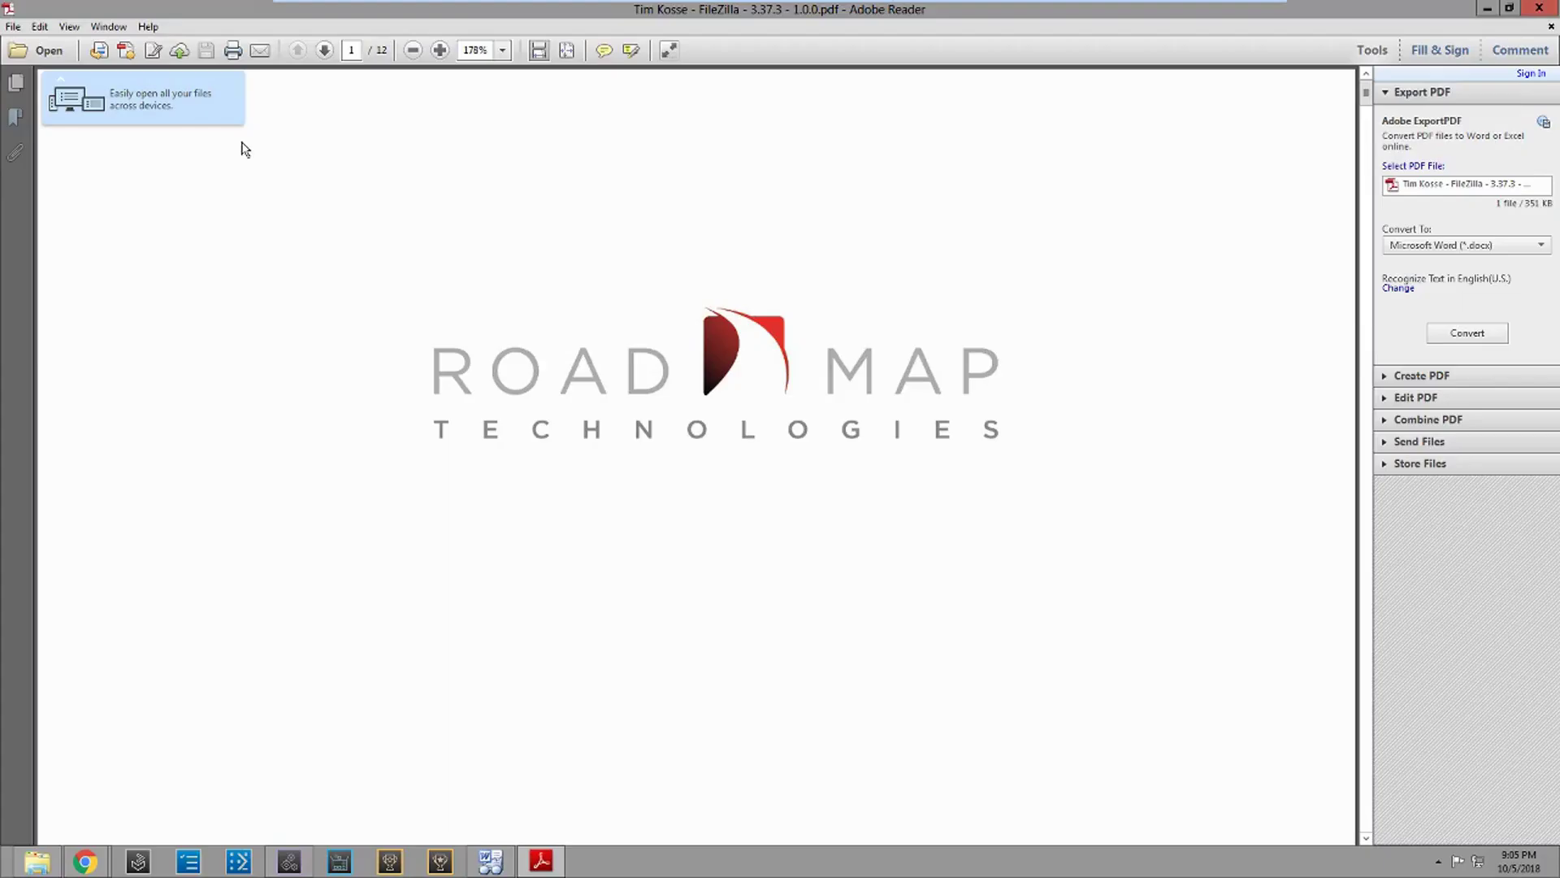
- Review the exported PDF's branded cover page and its table of contents
{"action": "scroll", "coordinate": [777, 390], "scroll_direction": "down", "scroll_amount": 10}
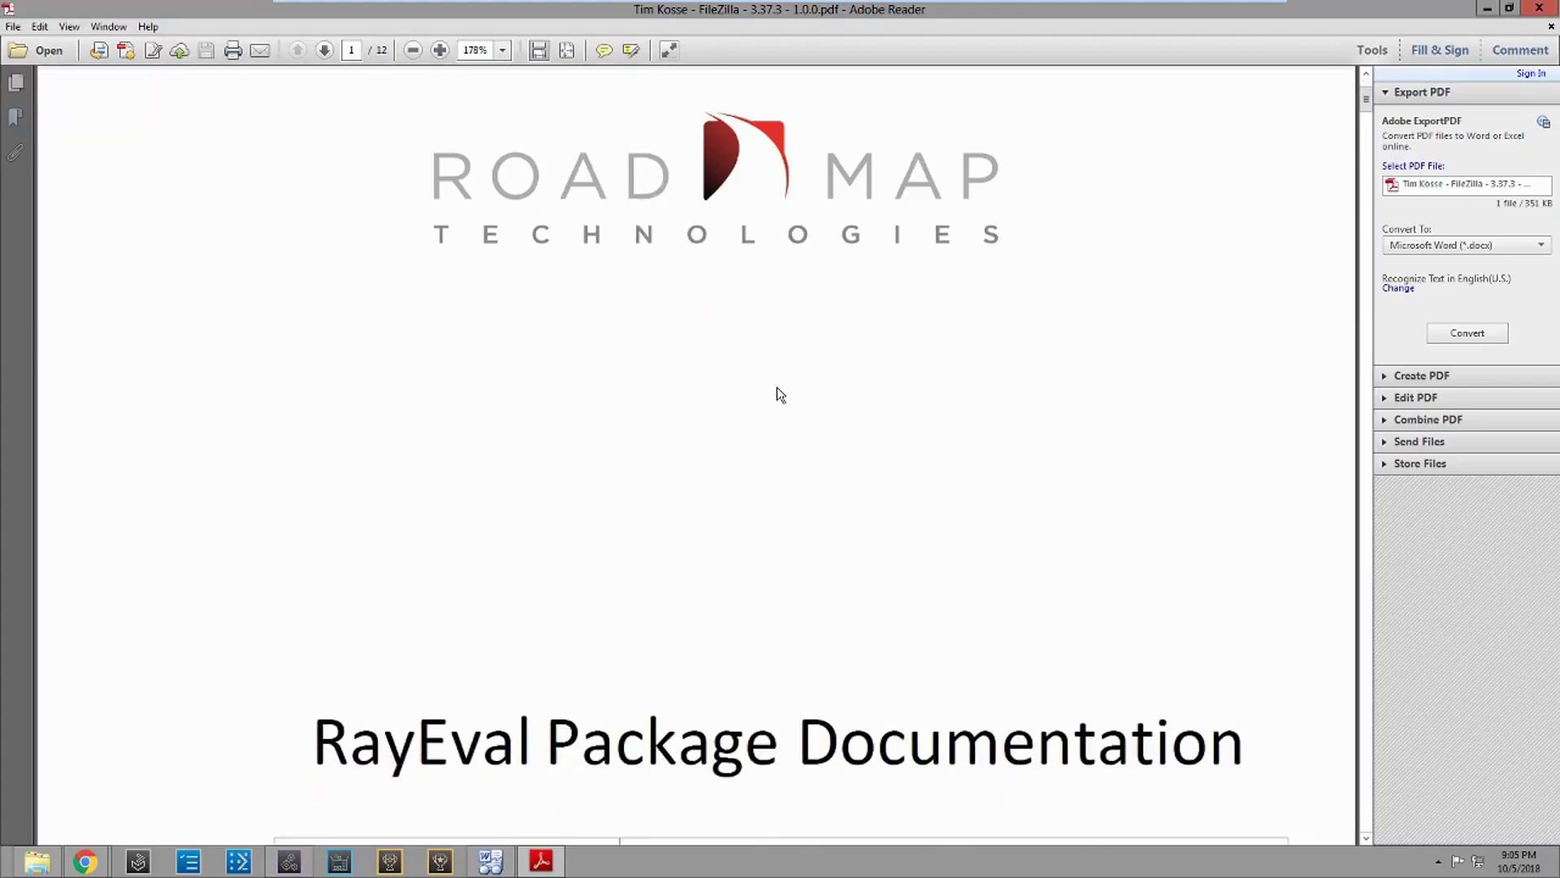
{"action": "scroll", "coordinate": [797, 443], "scroll_direction": "down", "scroll_amount": 7}
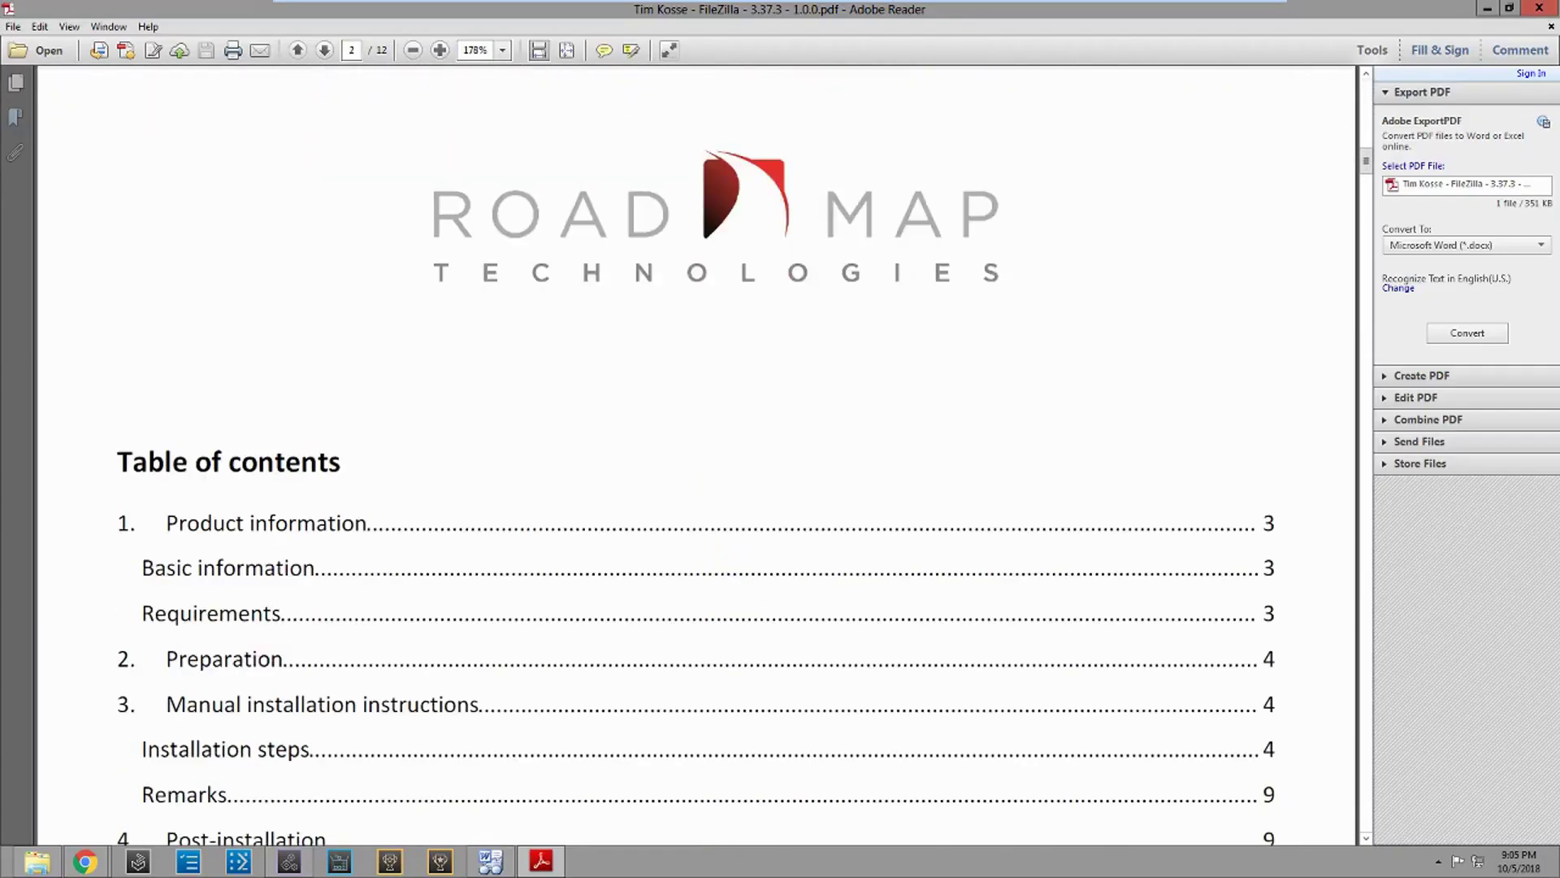
{"action": "scroll", "coordinate": [177, 498], "scroll_direction": "down", "scroll_amount": 5}
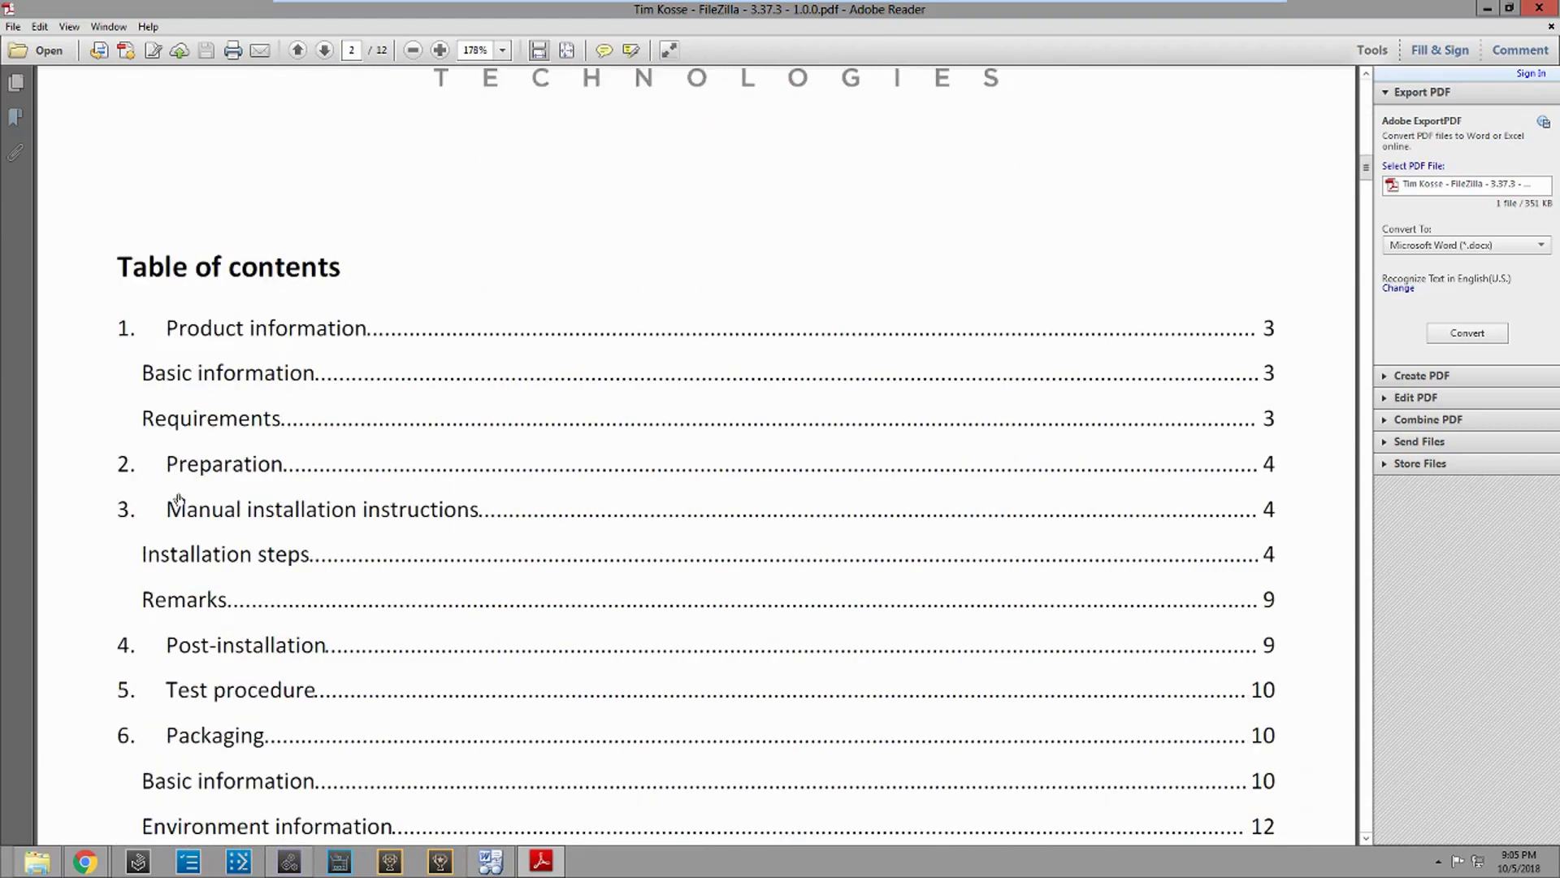
{"action": "scroll", "coordinate": [220, 444], "scroll_direction": "down", "scroll_amount": 3}
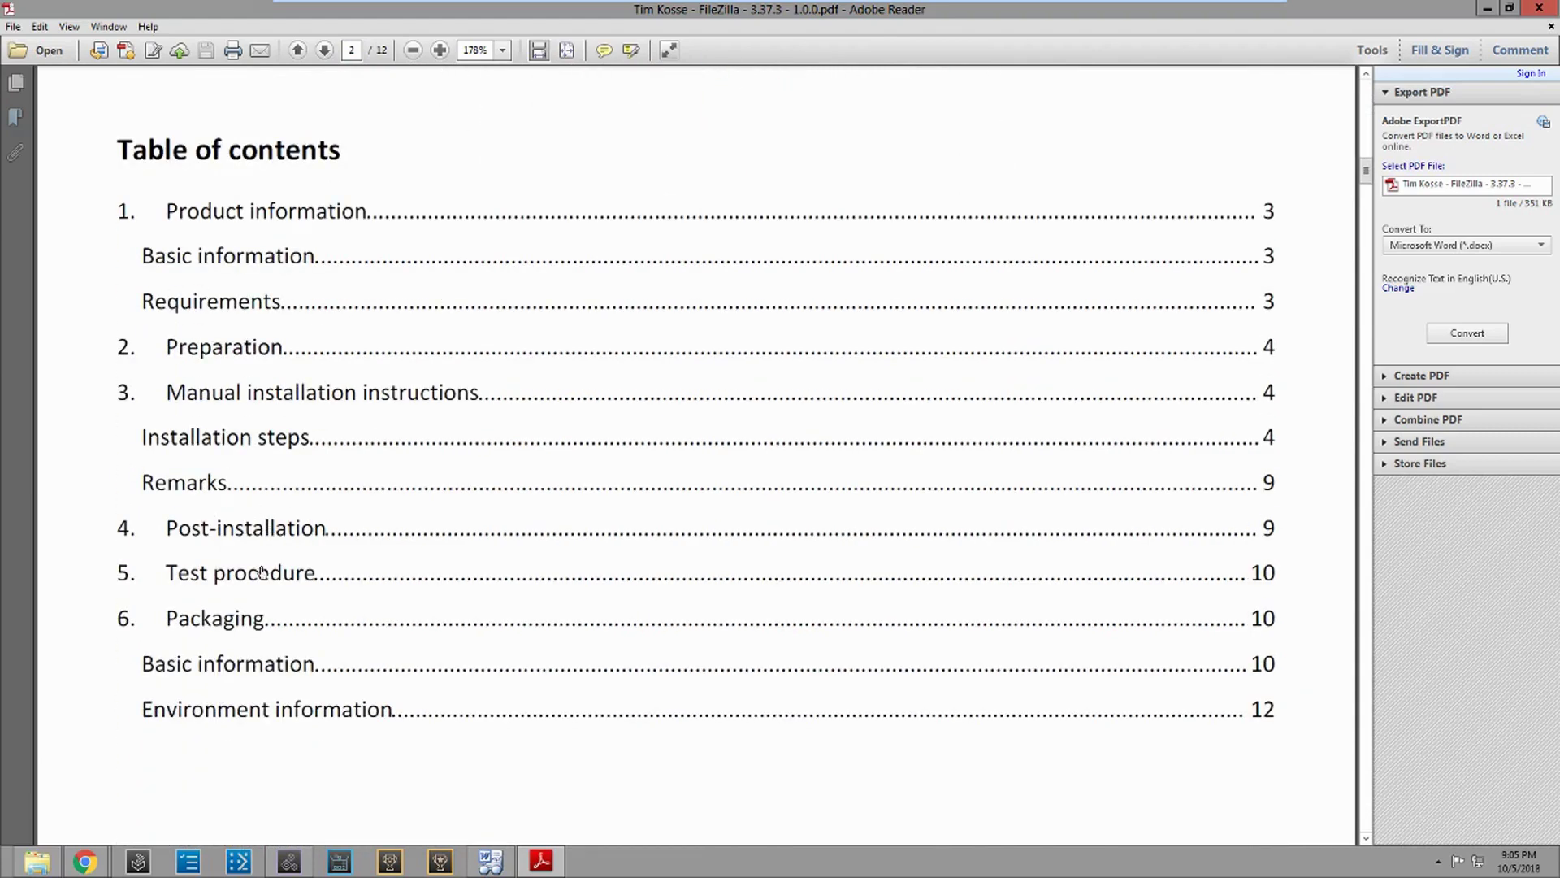
- Follow the table of contents link to Installation steps and review the documented FileZilla setup steps 1 to 7
{"action": "left_click", "coordinate": [224, 453]}
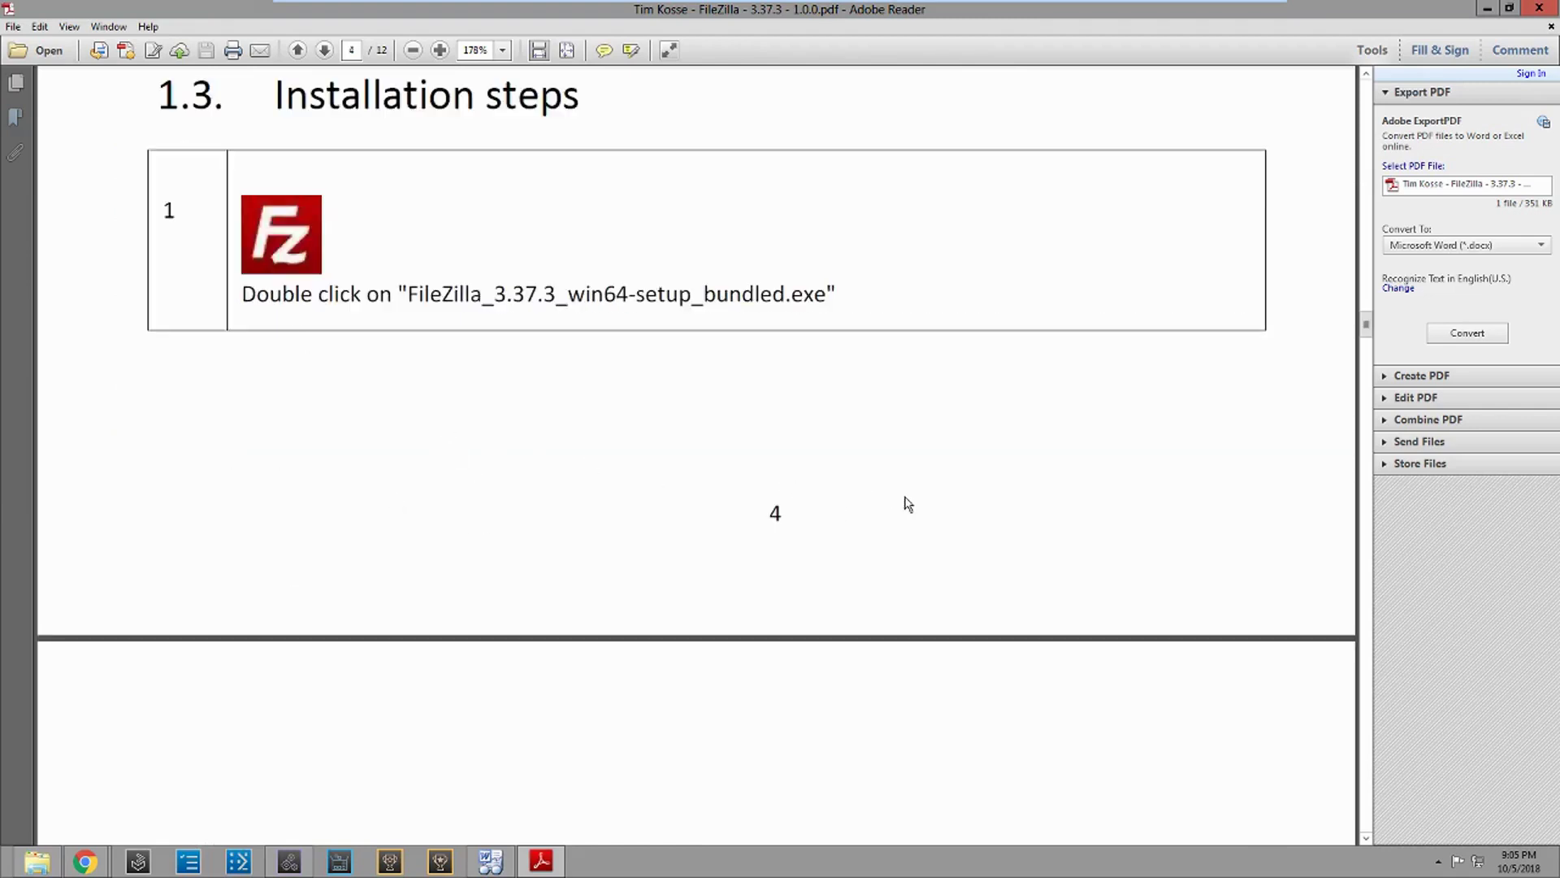
{"action": "scroll", "coordinate": [907, 504], "scroll_direction": "down", "scroll_amount": 20}
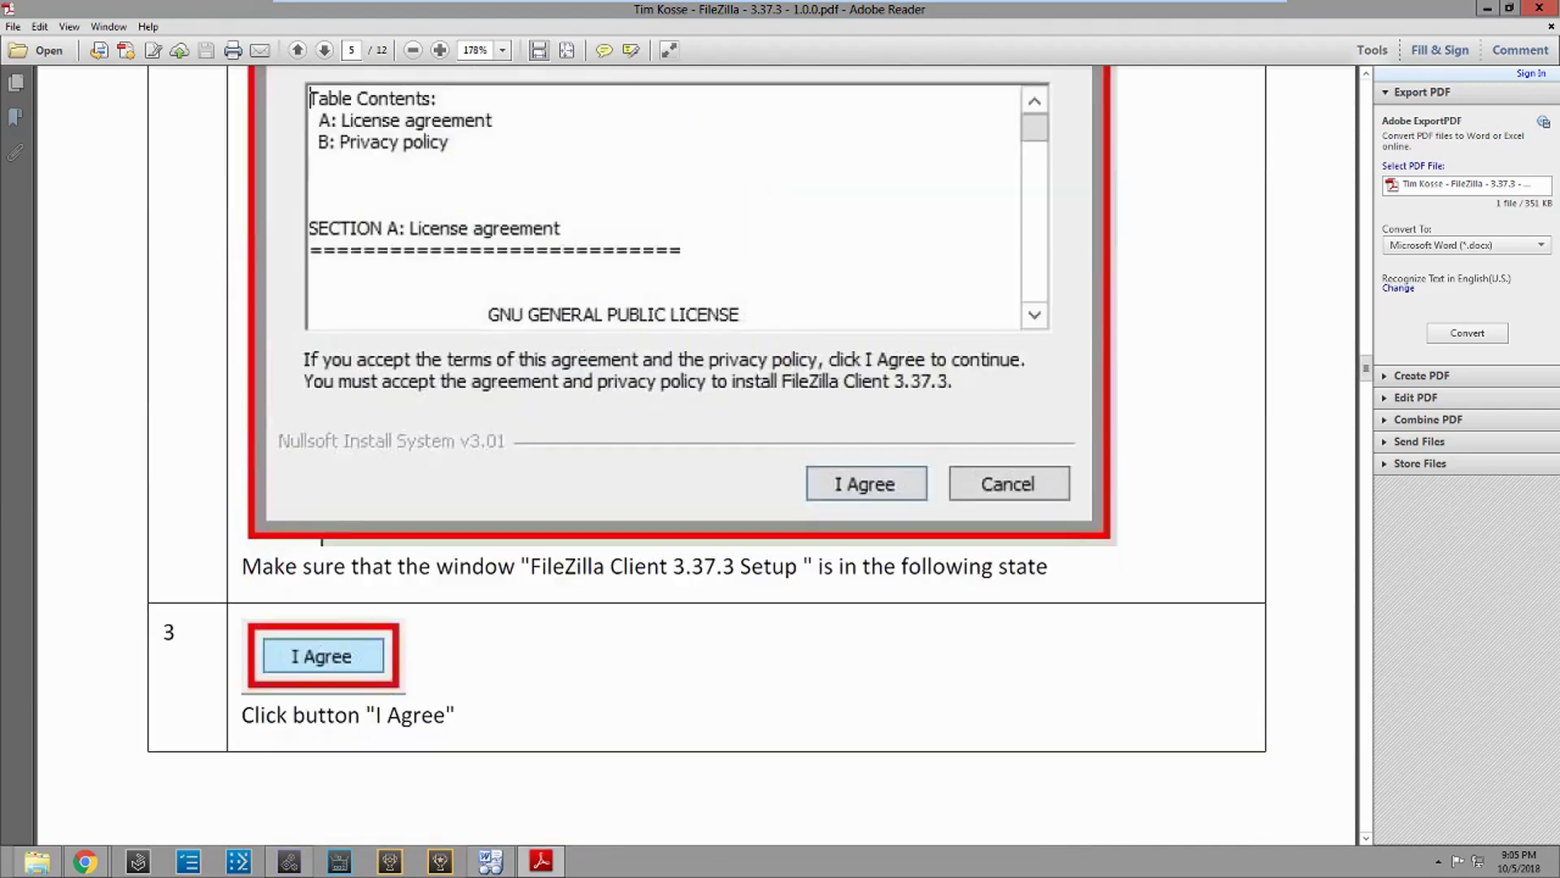
{"action": "scroll", "coordinate": [927, 547], "scroll_direction": "down", "scroll_amount": 20}
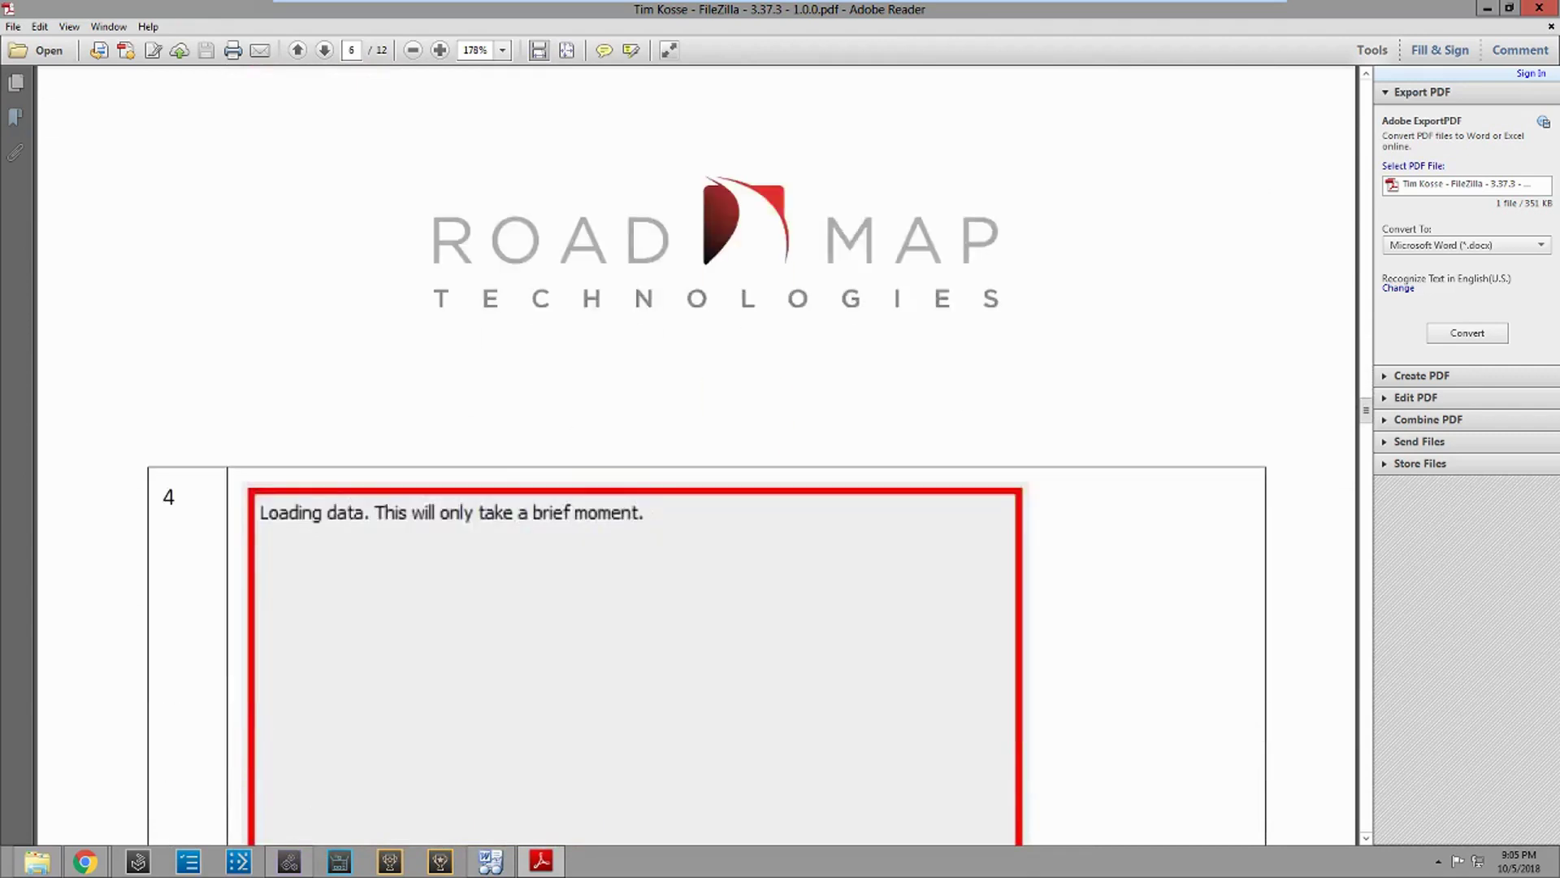
{"action": "scroll", "coordinate": [696, 455], "scroll_direction": "down", "scroll_amount": 3}
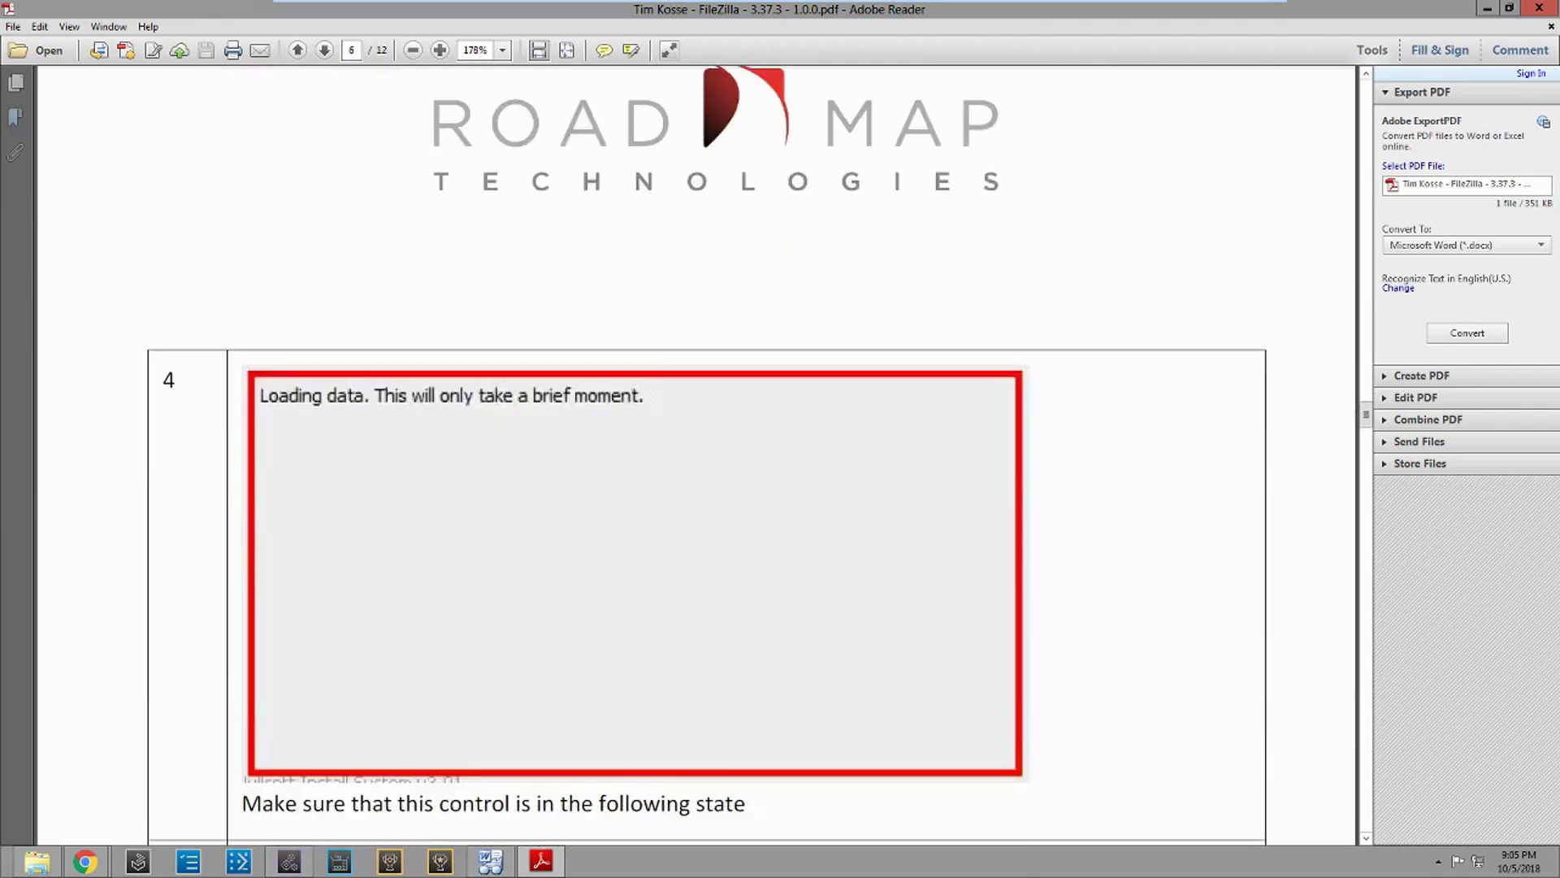
{"action": "scroll", "coordinate": [855, 617], "scroll_direction": "down", "scroll_amount": 9}
{"action": "scroll", "coordinate": [639, 550], "scroll_direction": "down", "scroll_amount": 7}
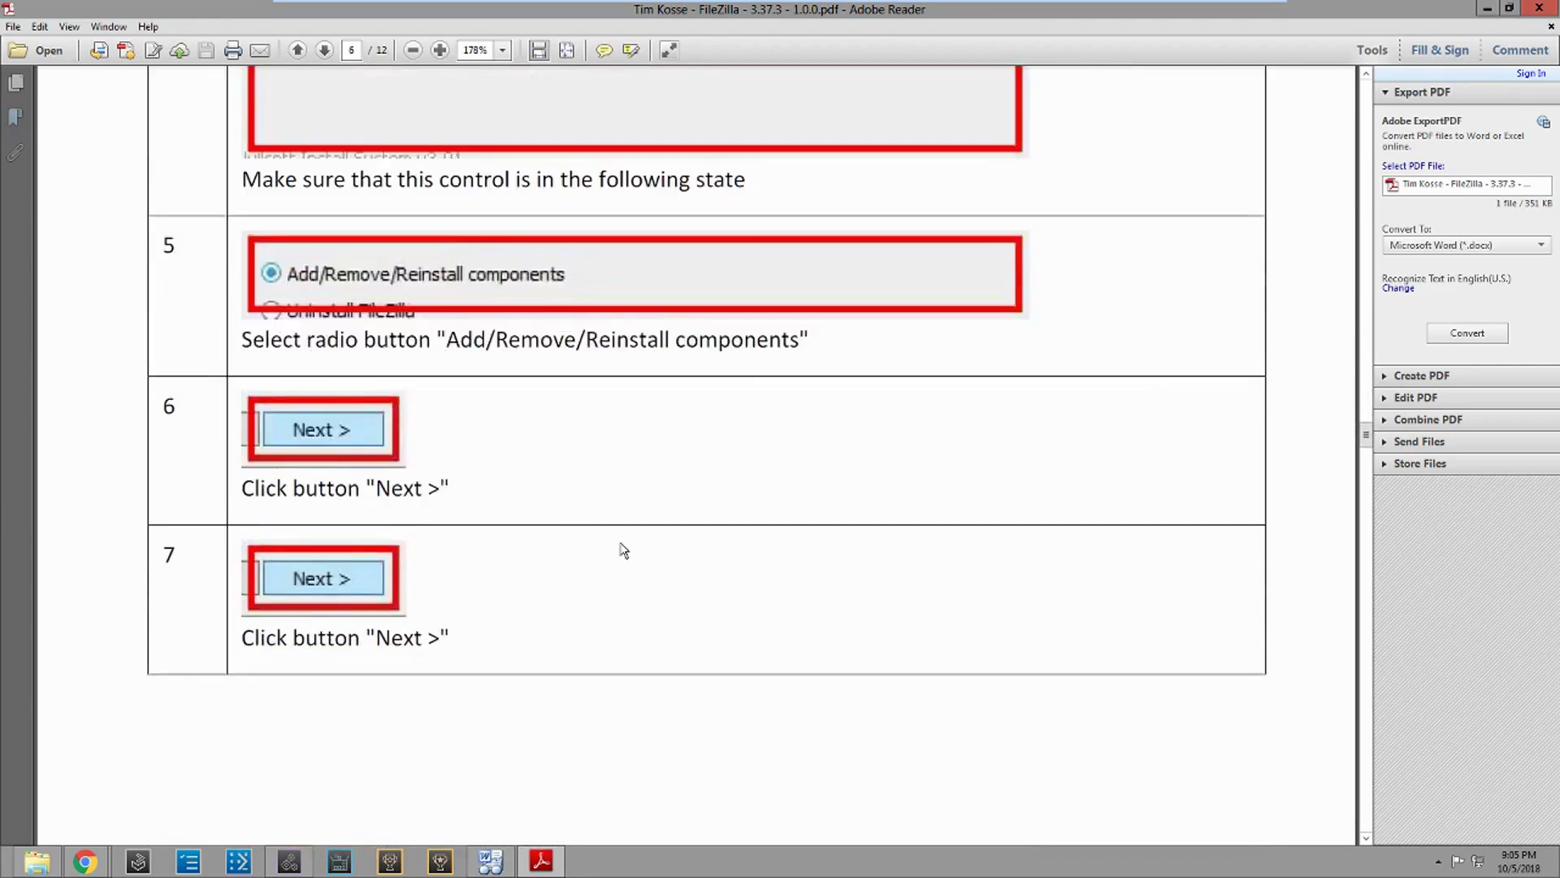
{"action": "scroll", "coordinate": [618, 442], "scroll_direction": "down", "scroll_amount": 10}
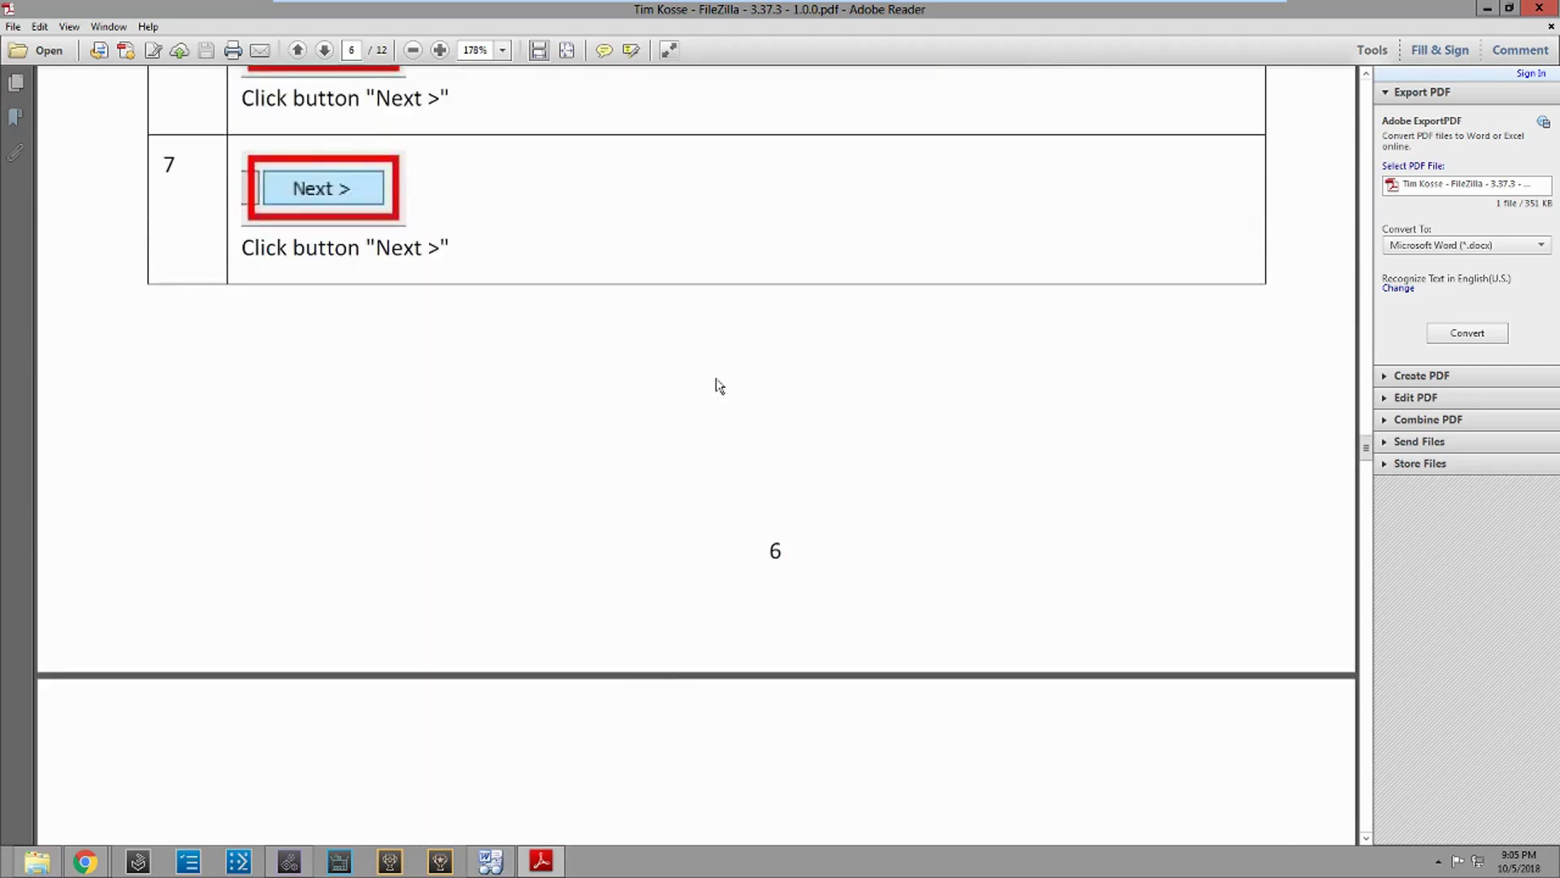